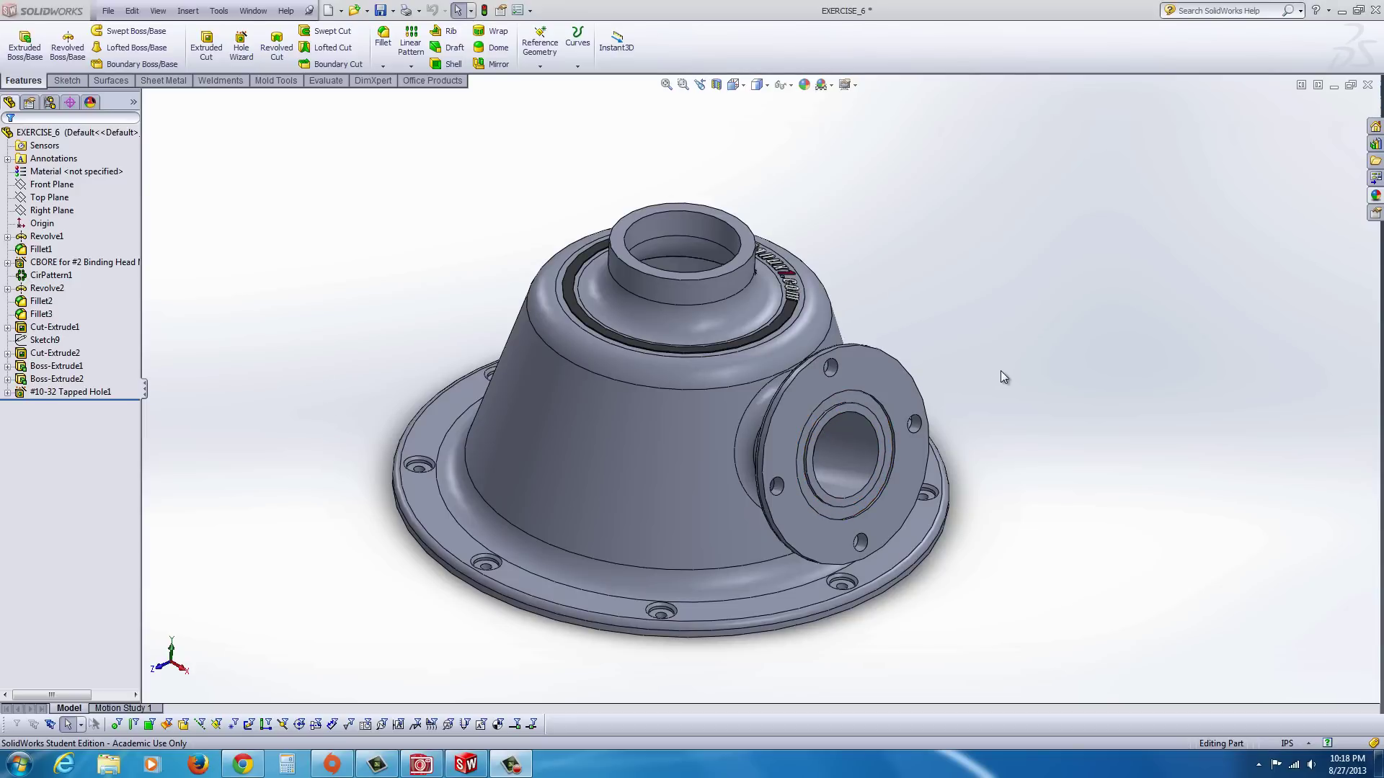
- Zoom in to inspect the housing's side flange, then zoom back out
scroll(865, 393, down, 2)
scroll(865, 393, down, 5)
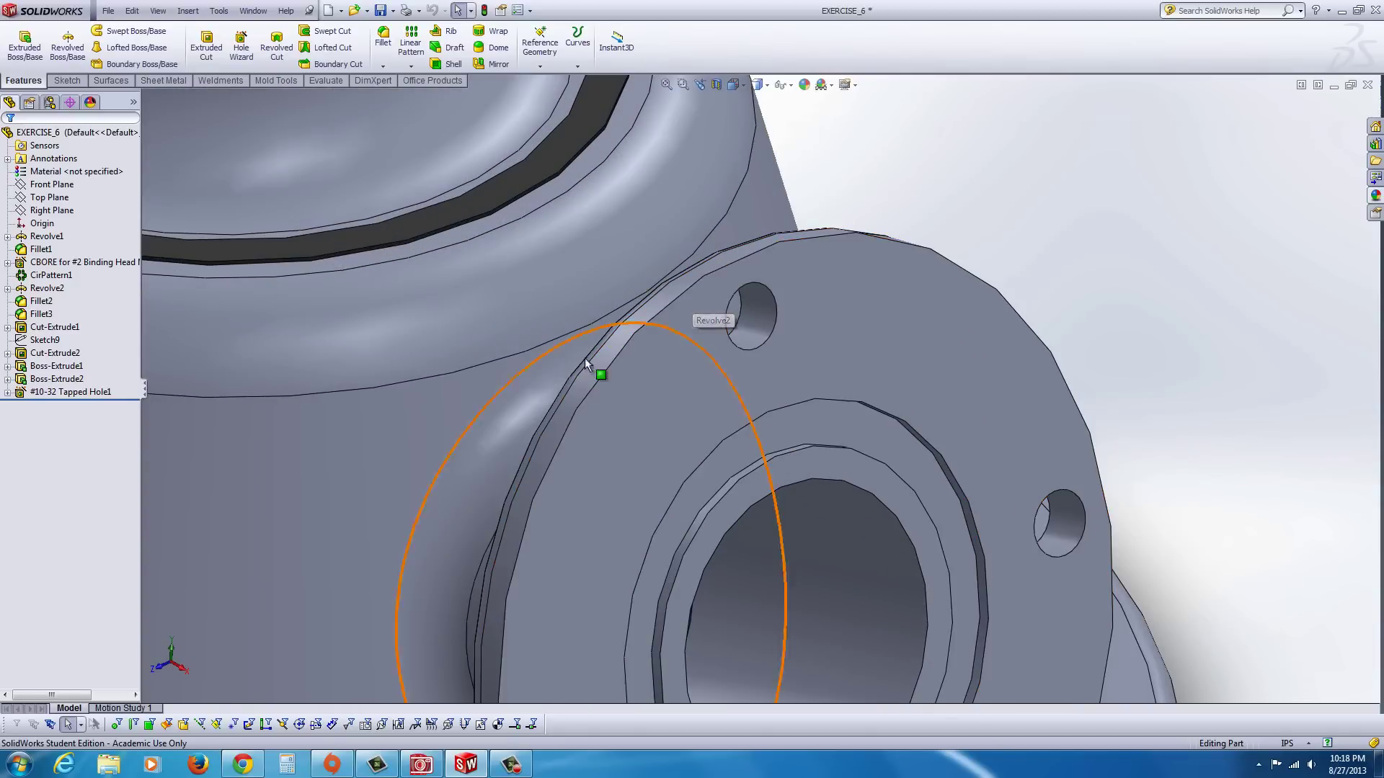
scroll(615, 361, up, 3)
scroll(806, 395, up, 3)
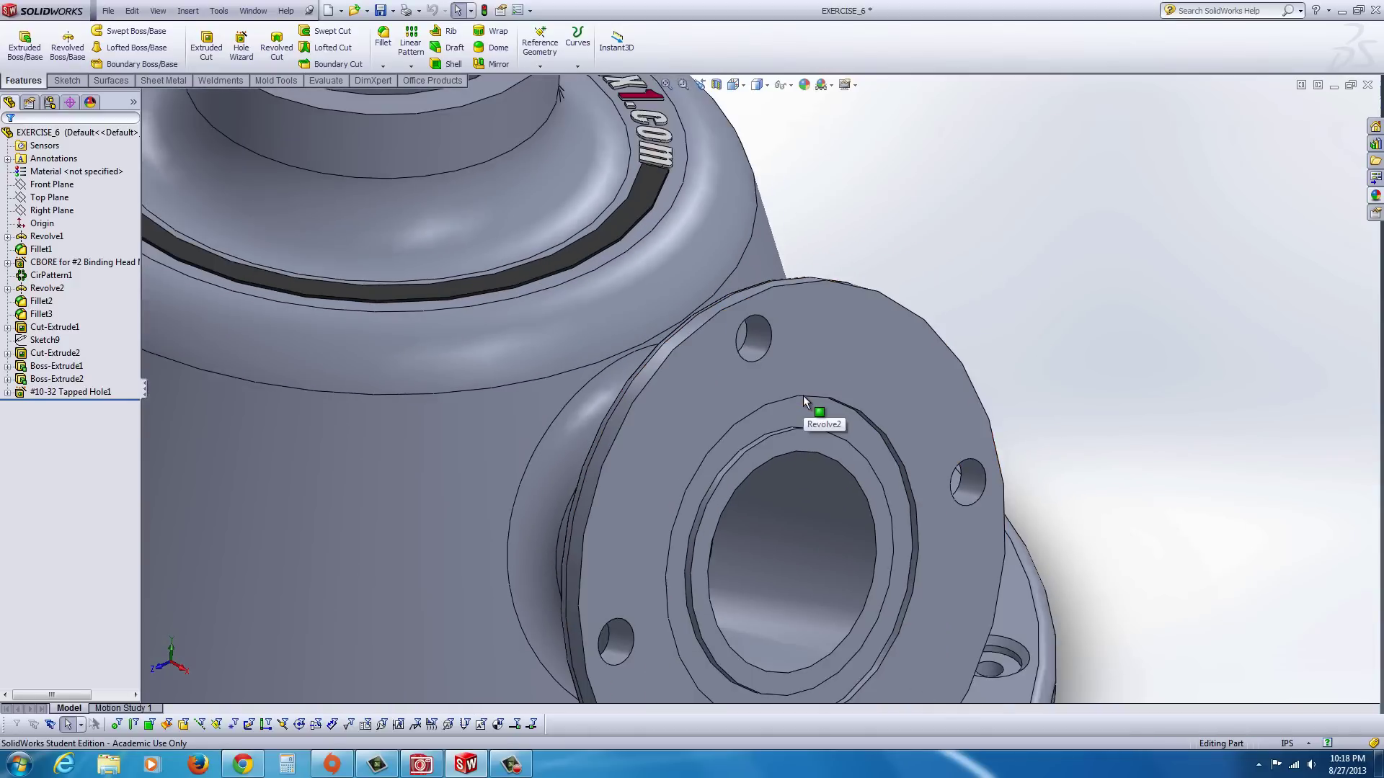
scroll(804, 401, up, 3)
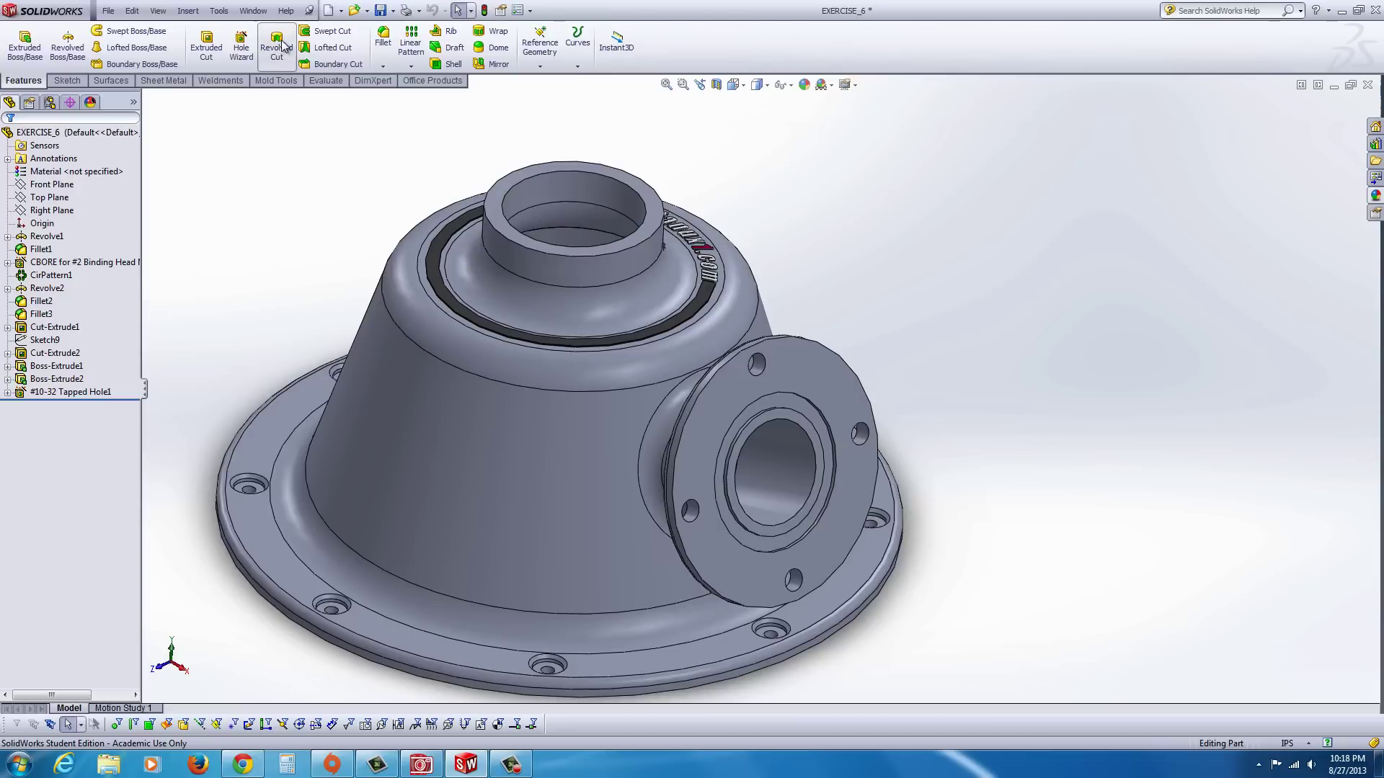
- Drag the part's shaded image quality slider to maximum (deviation 0.00217604in) and apply
click(518, 10)
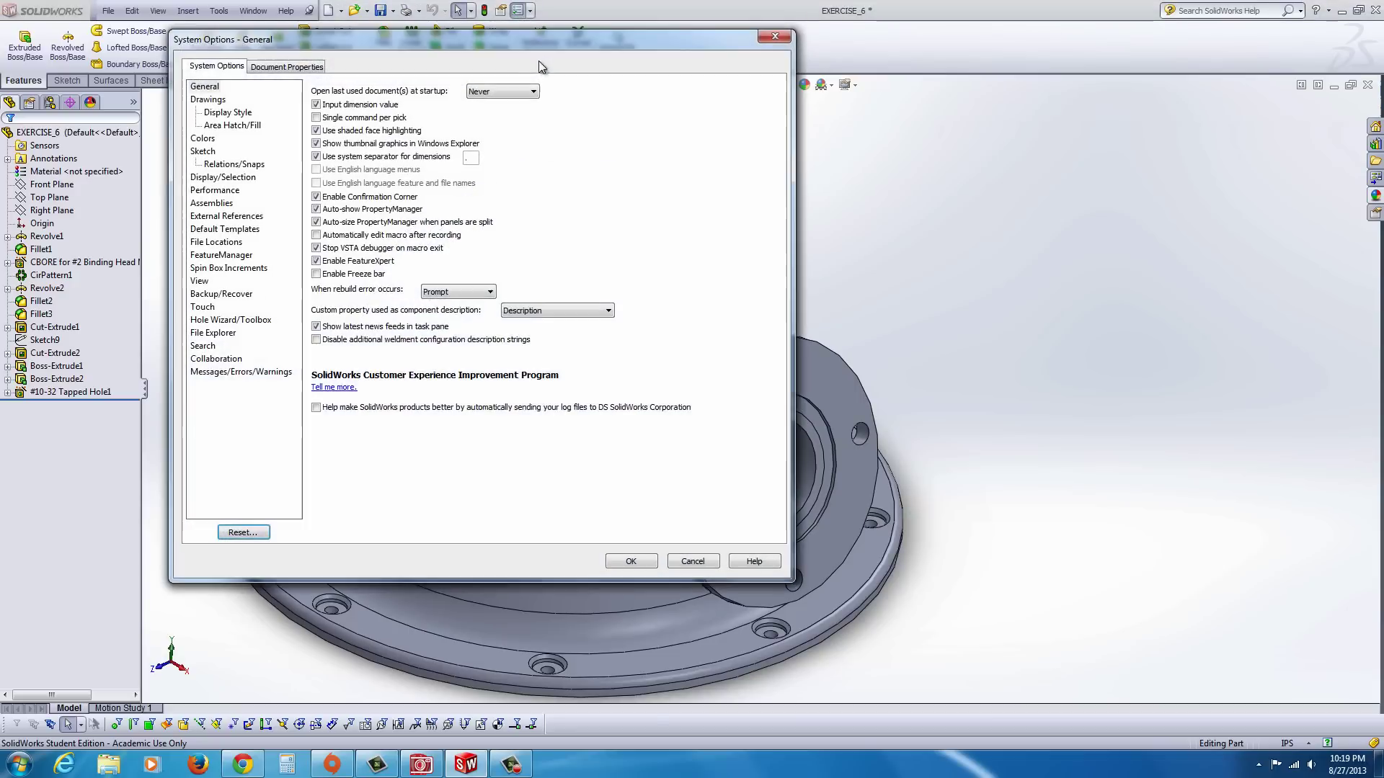
click(280, 69)
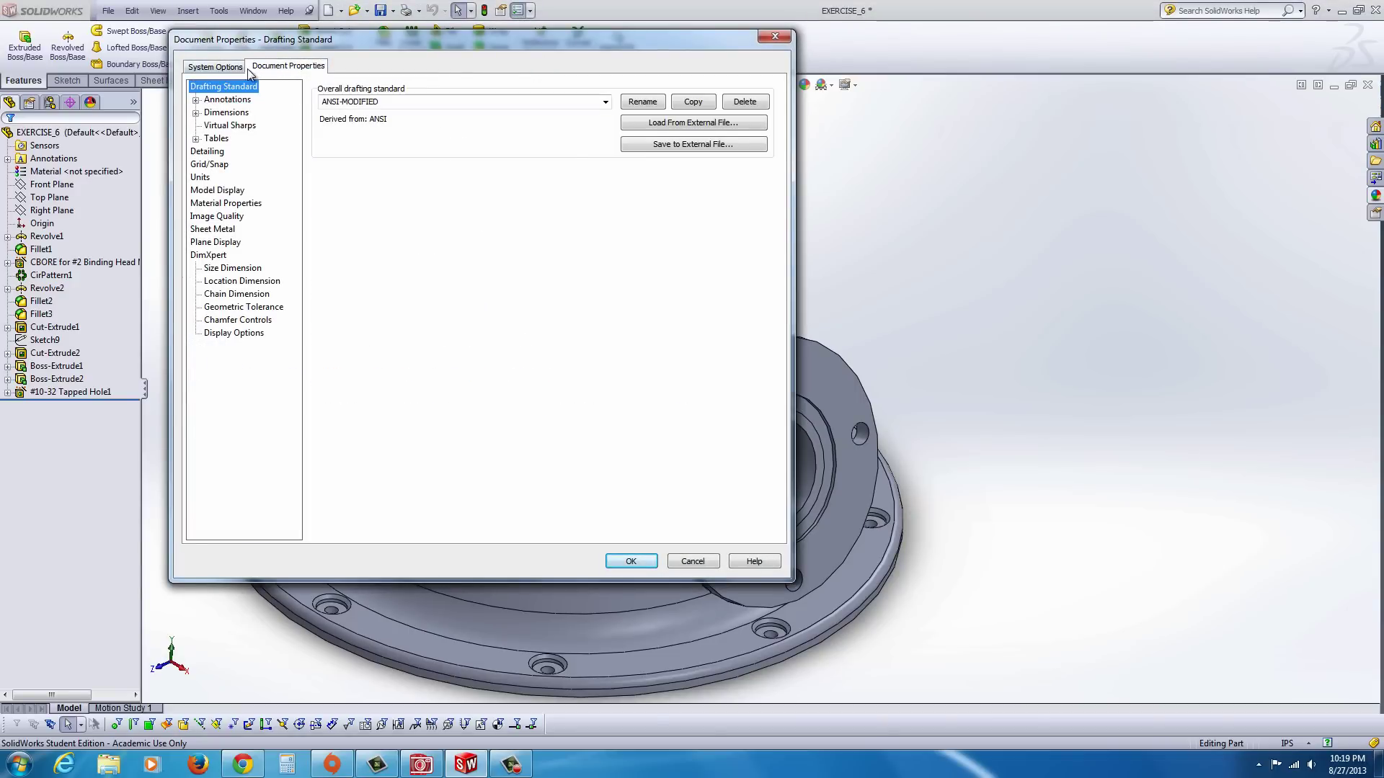
click(232, 192)
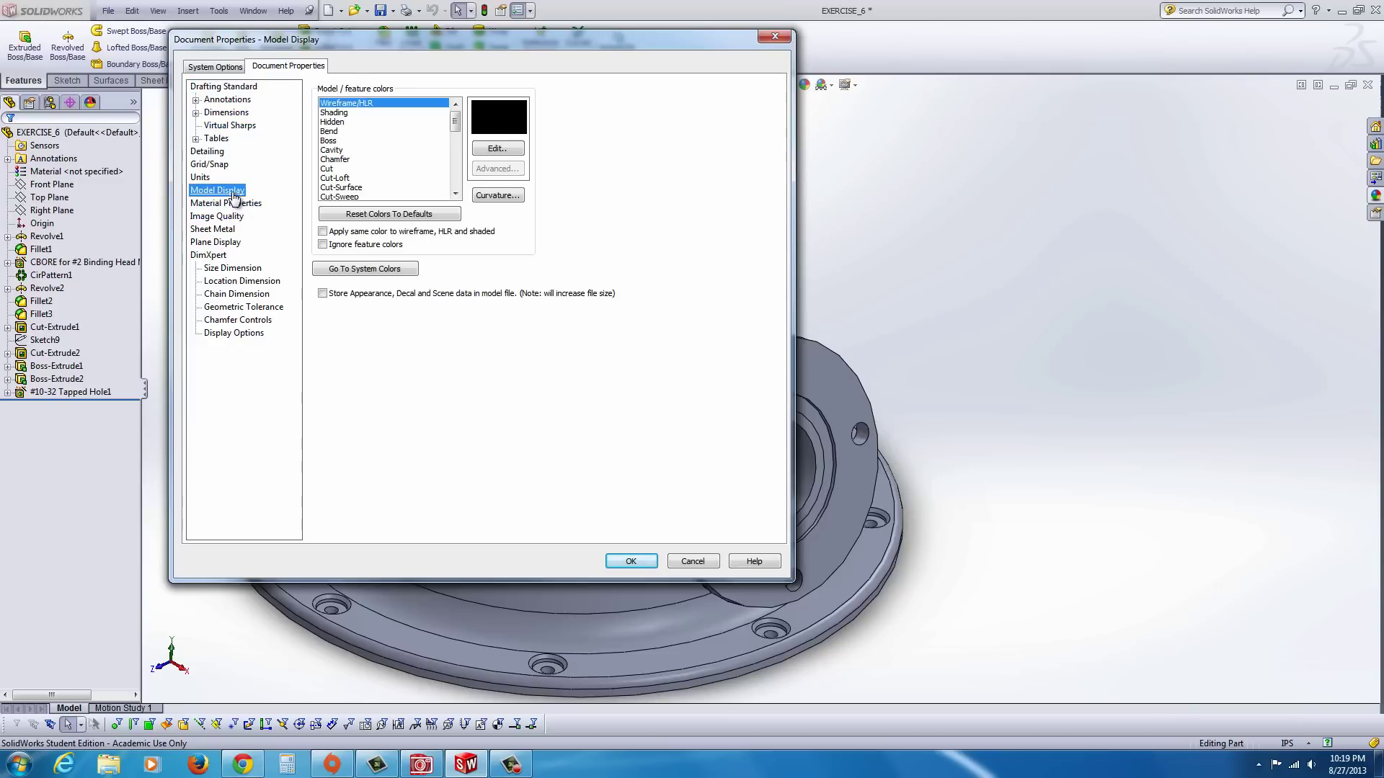
click(227, 218)
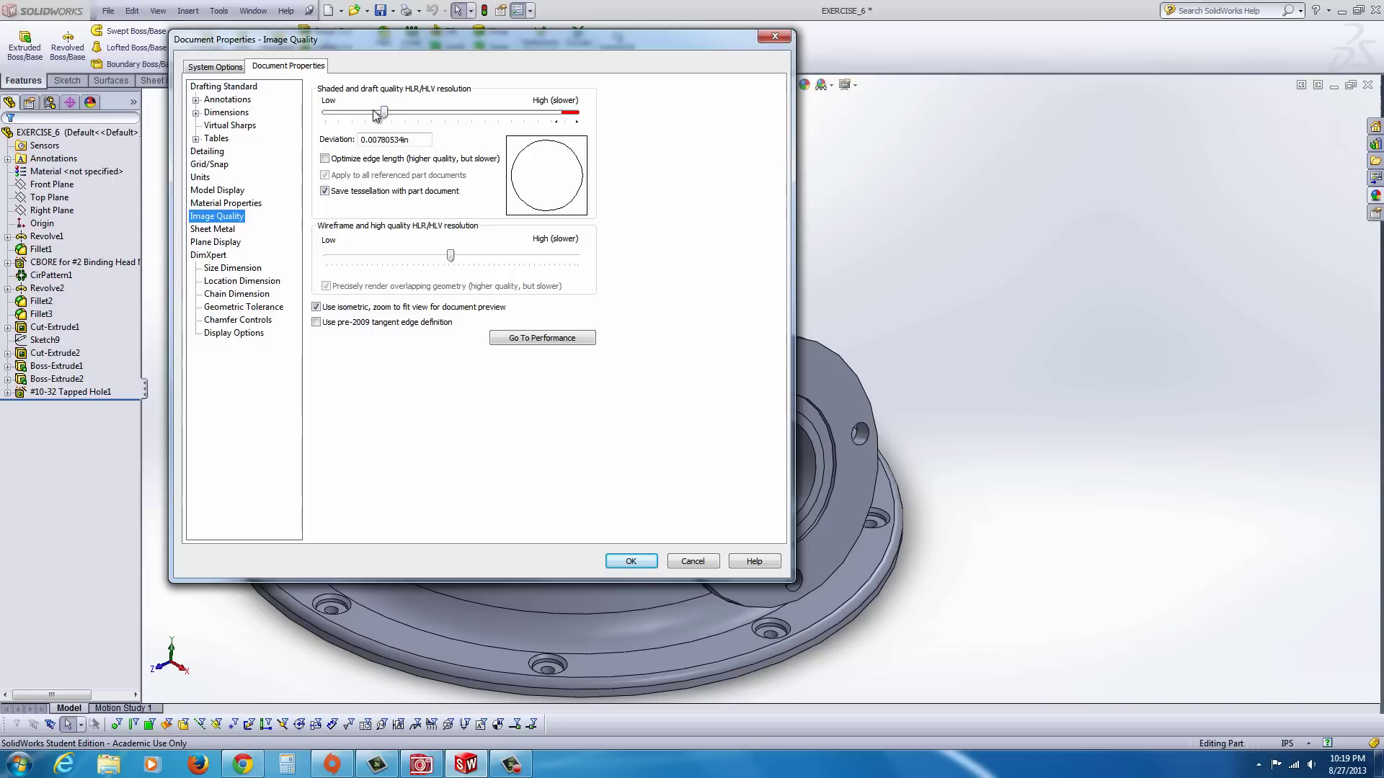
drag(384, 114, 560, 118)
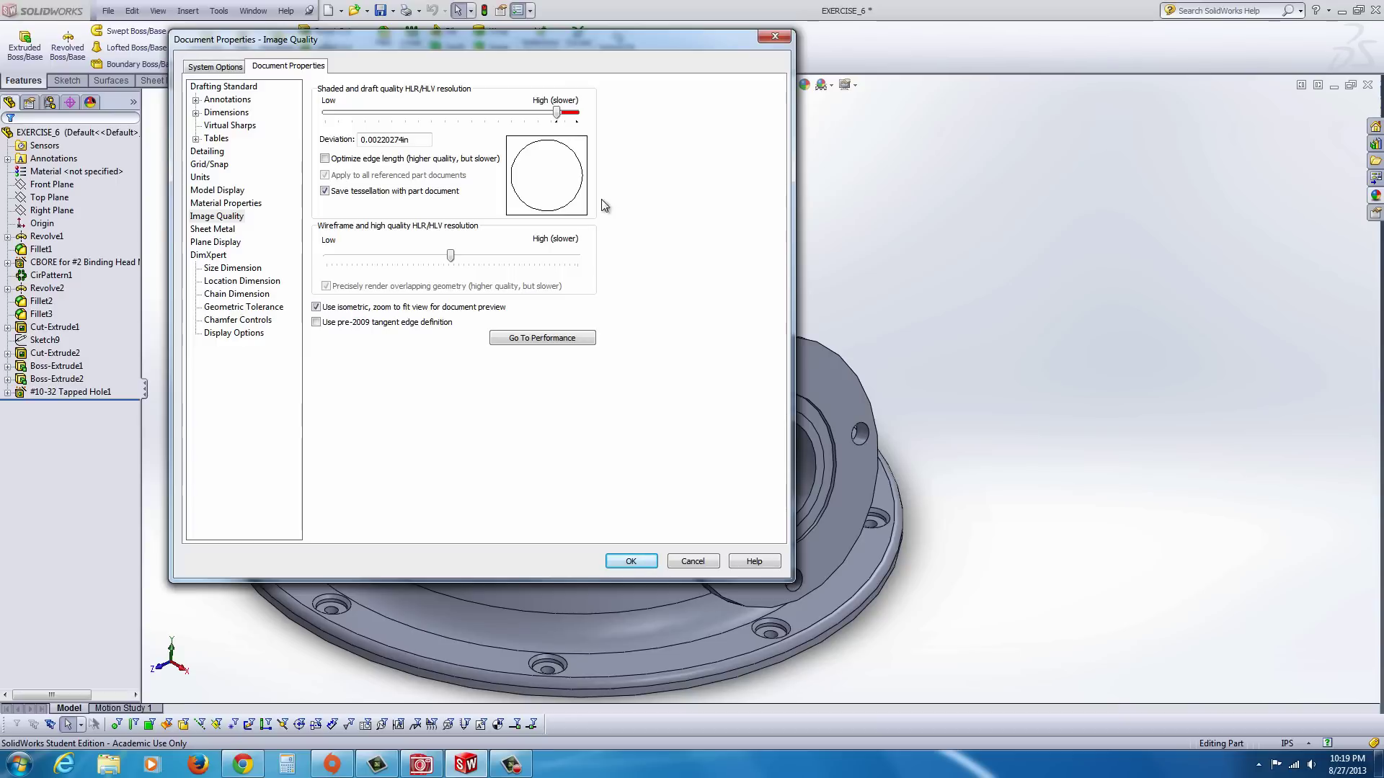
drag(563, 118, 570, 119)
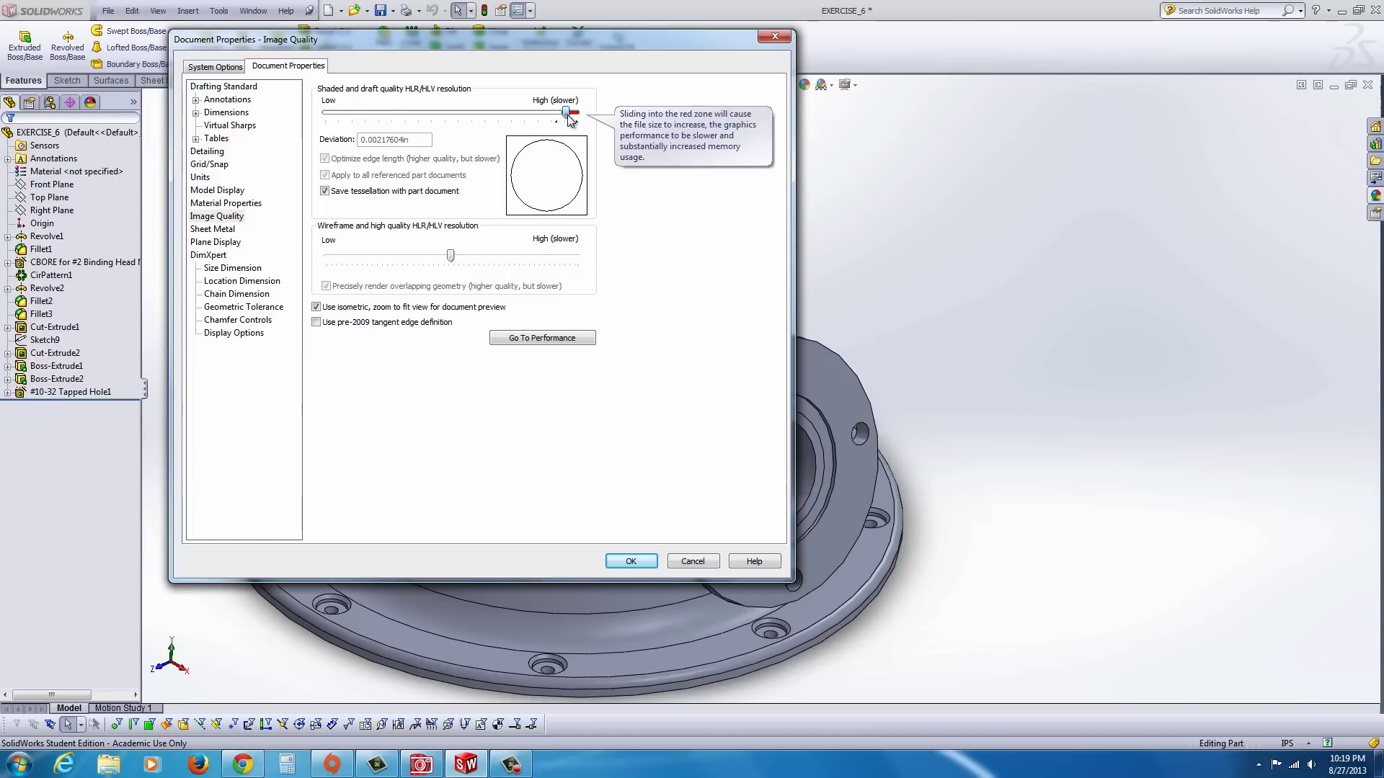
click(630, 561)
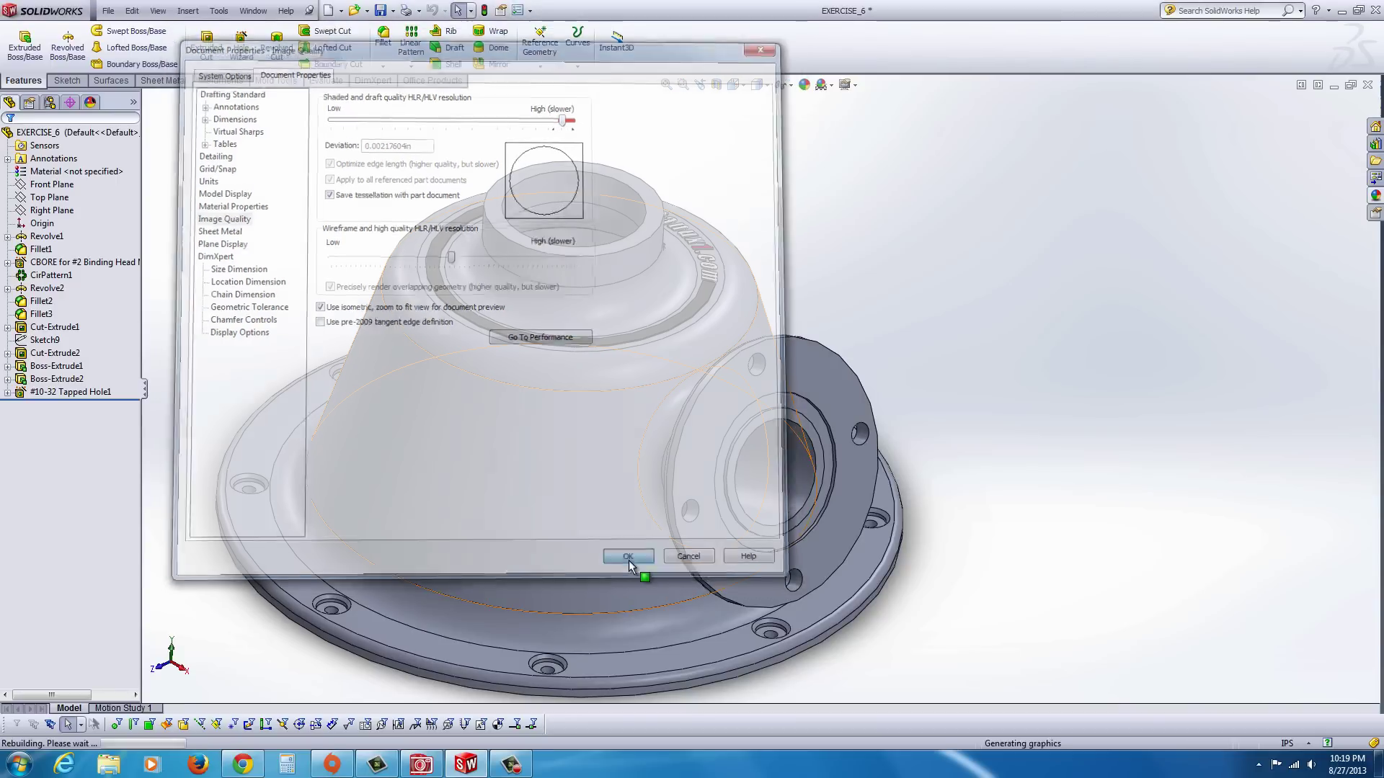
- Load the PhotoView 360 add-in from Office Products and show the Render Tools
scroll(591, 515, down, 2)
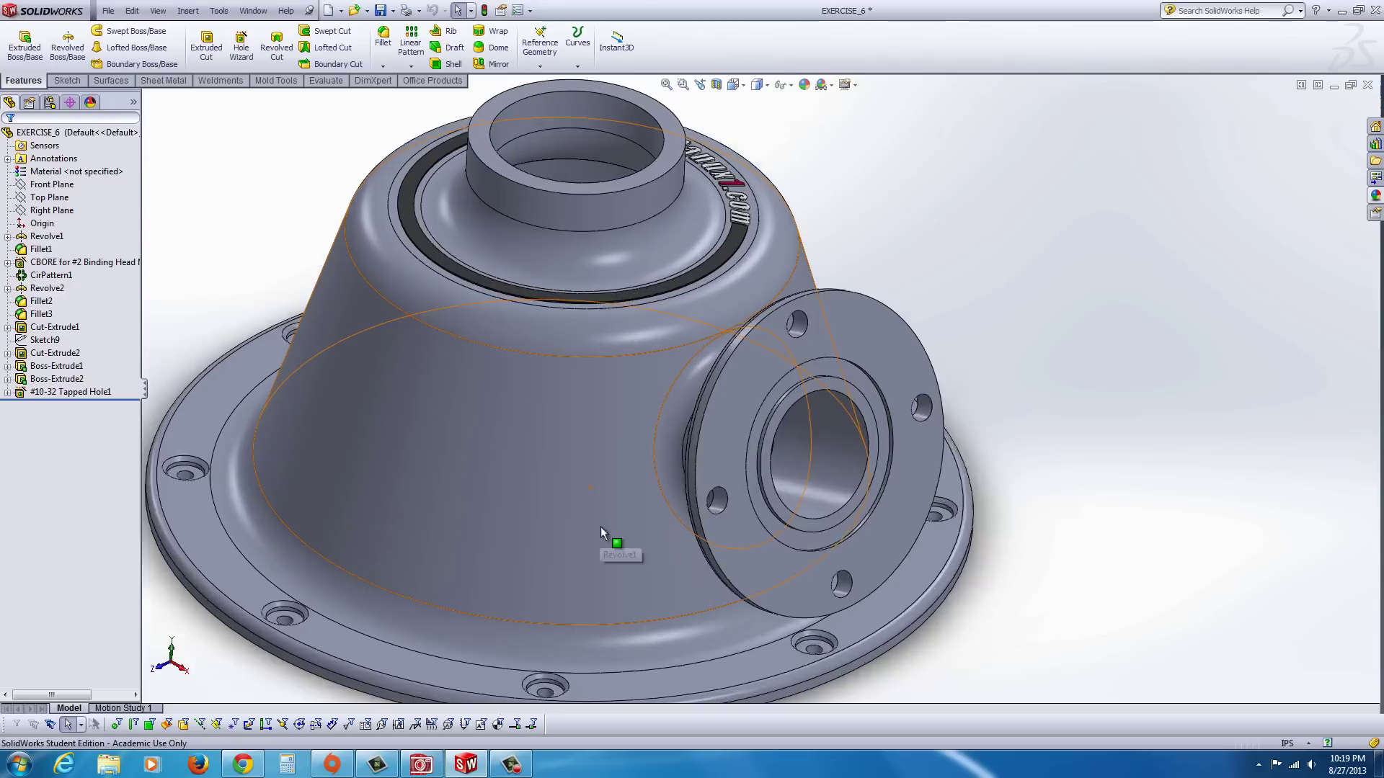
scroll(803, 373, down, 1)
scroll(803, 266, down, 2)
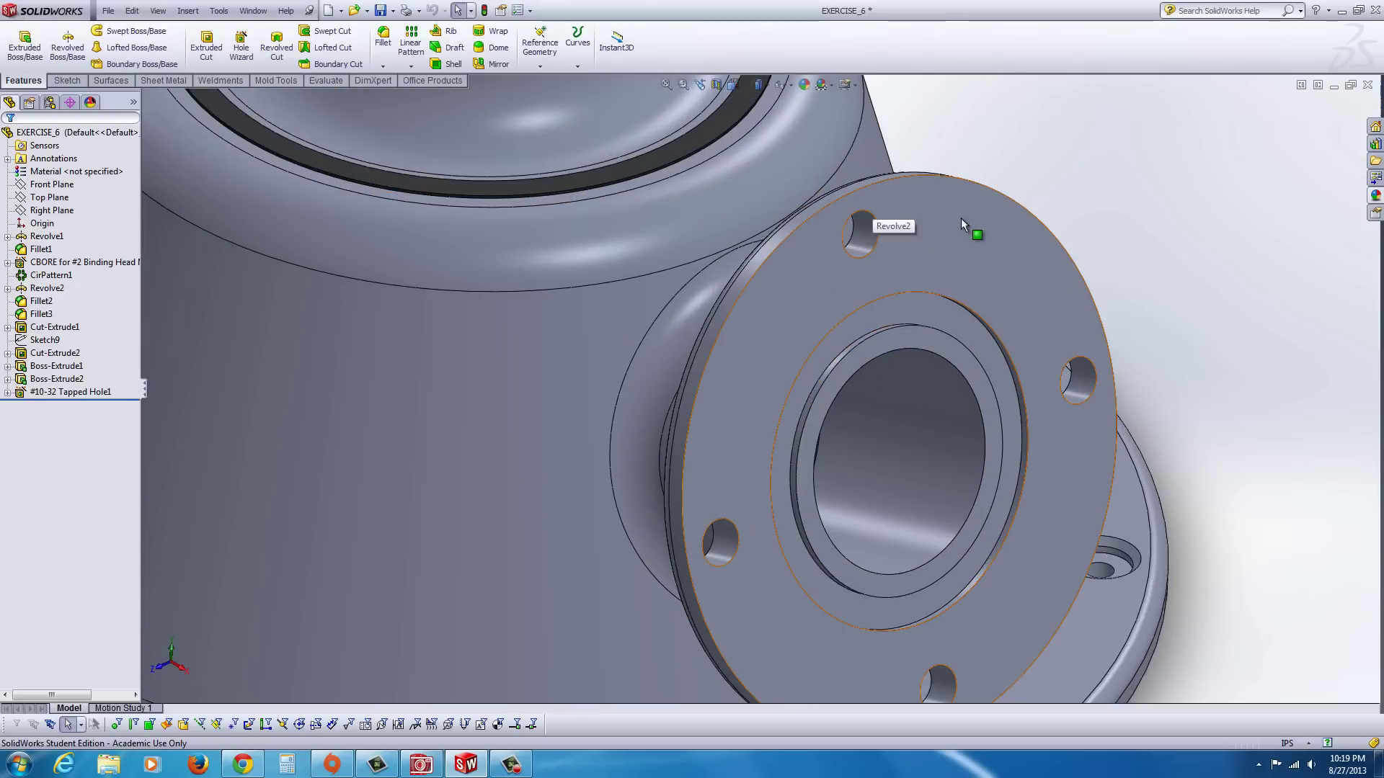
scroll(923, 457, up, 4)
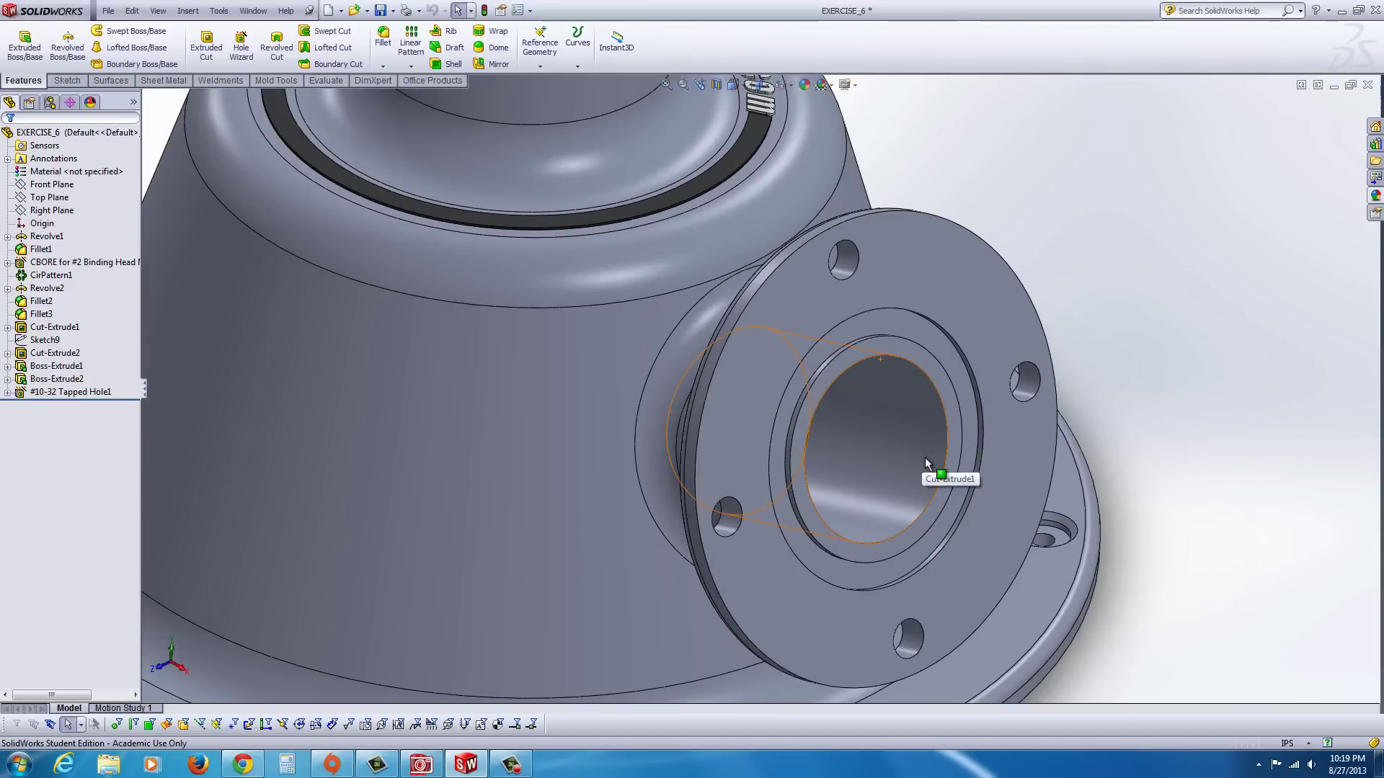
scroll(927, 463, up, 3)
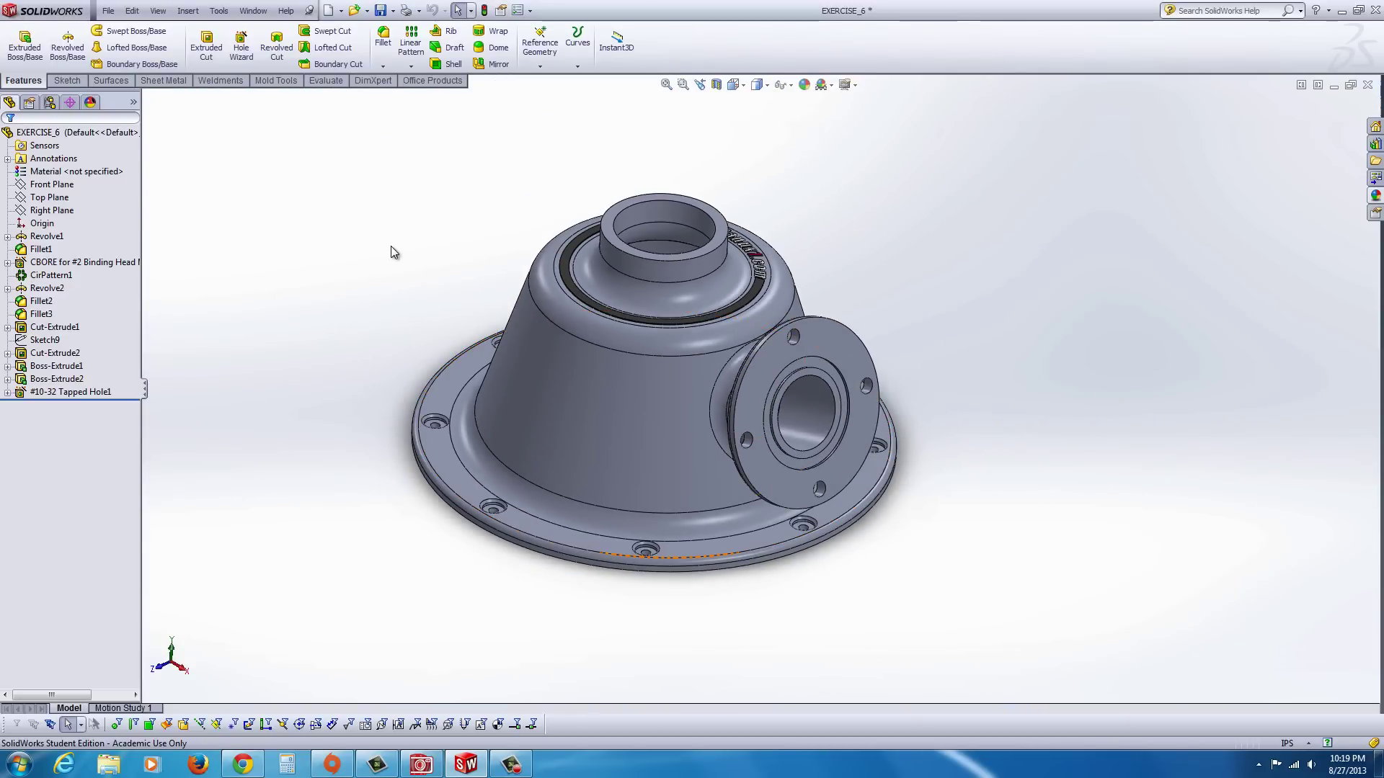
scroll(362, 274, down, 1)
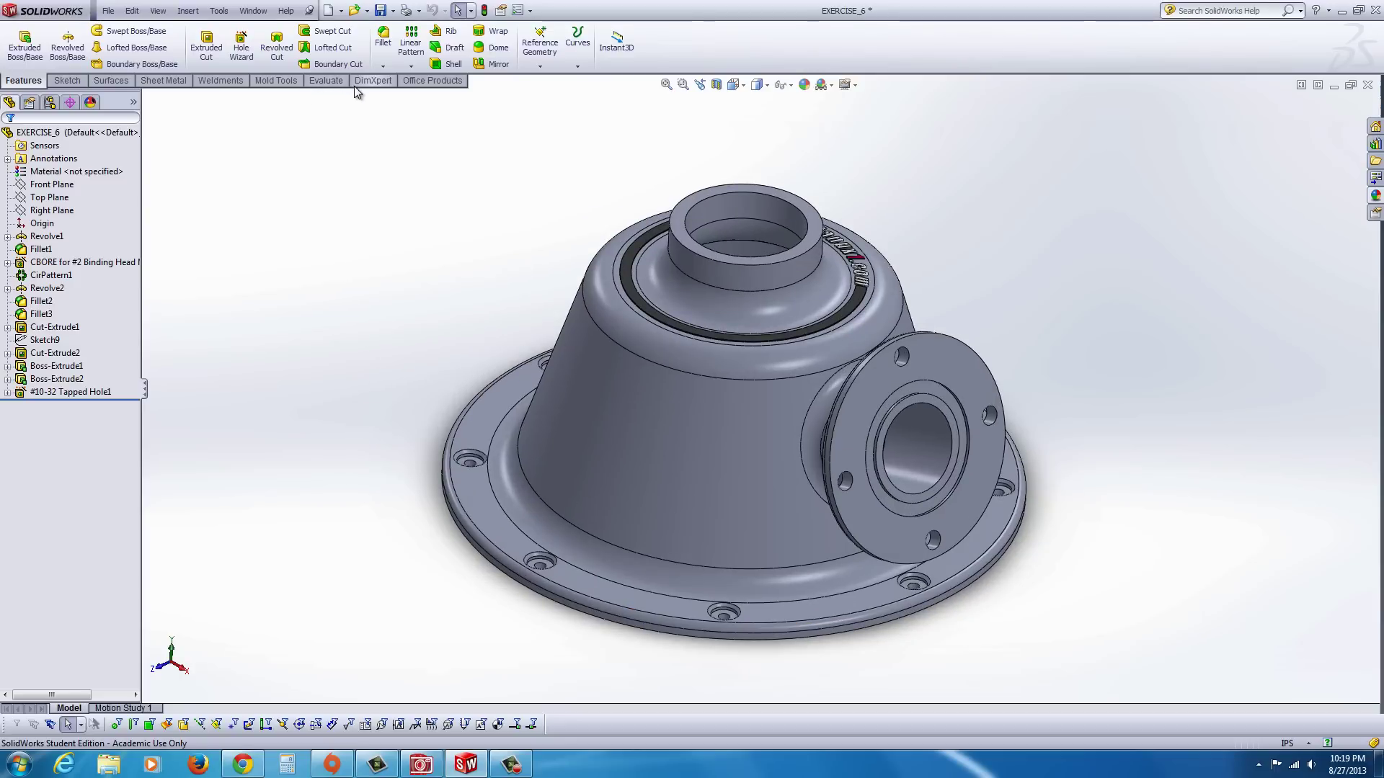
click(420, 80)
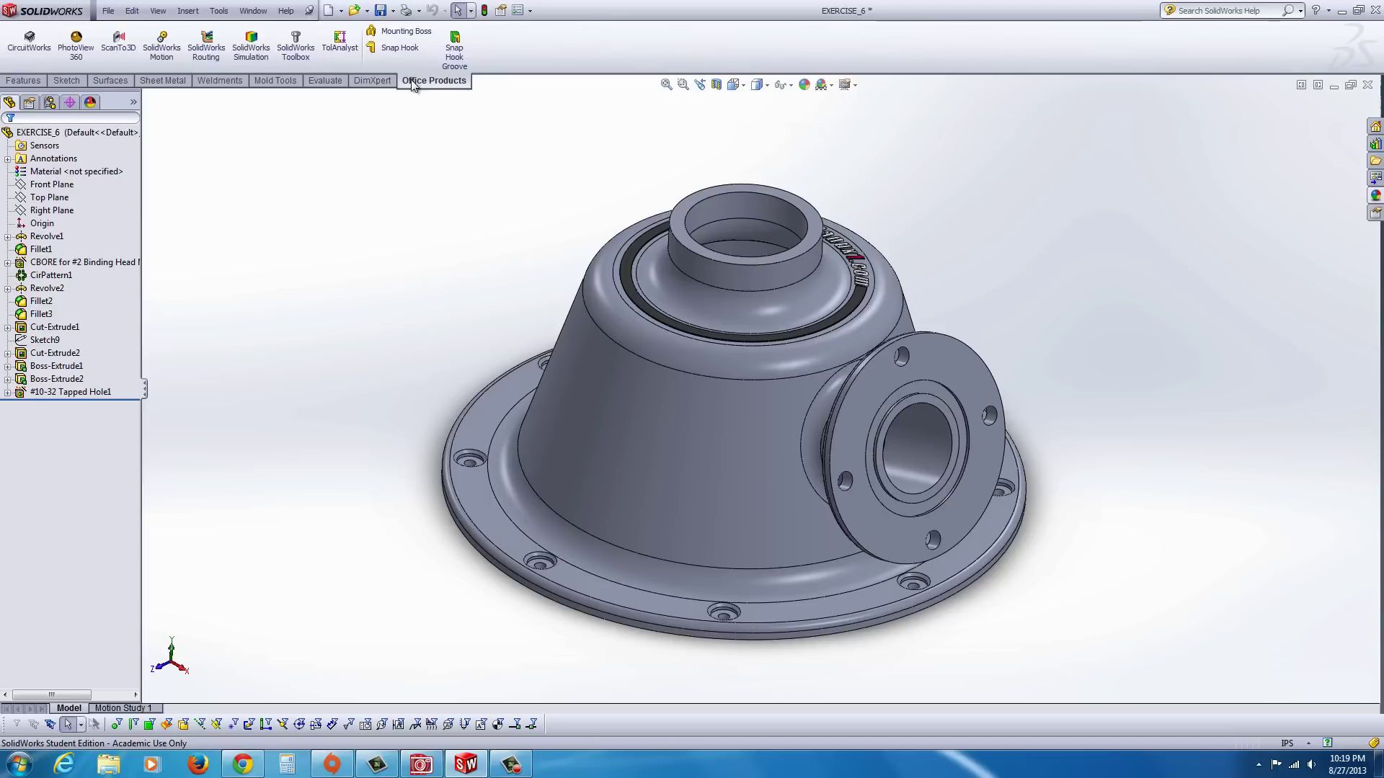
click(84, 52)
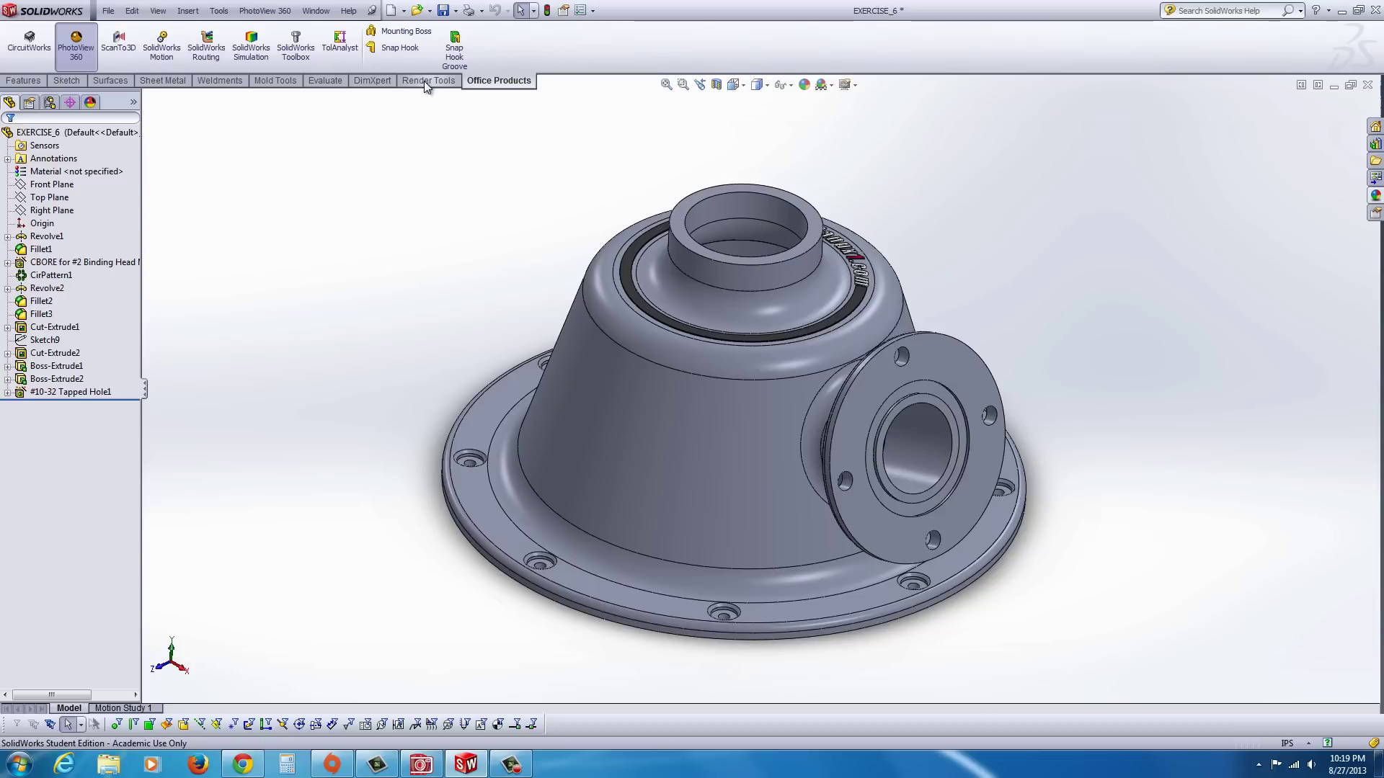
click(427, 81)
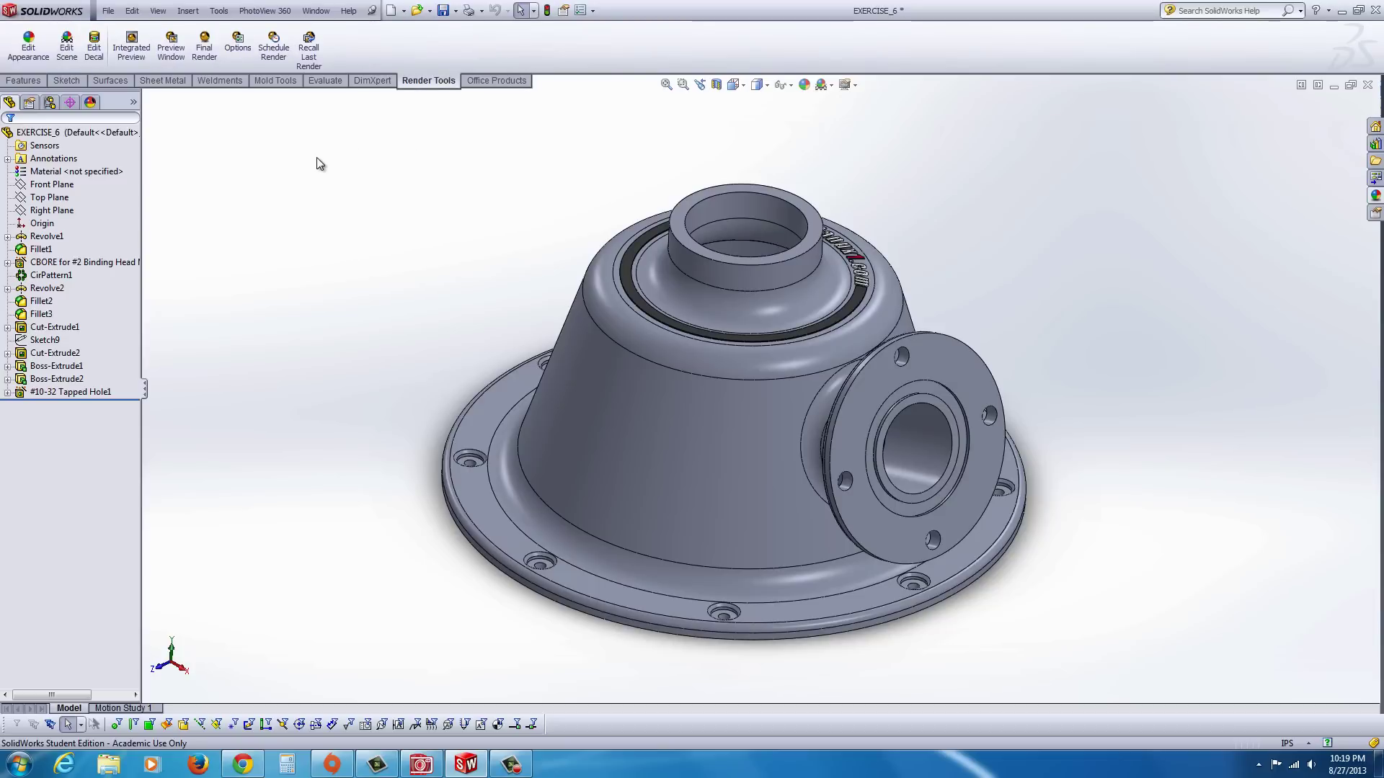
- Turn on Integrated Preview to render the housing live with reflections and a floor shadow
click(132, 51)
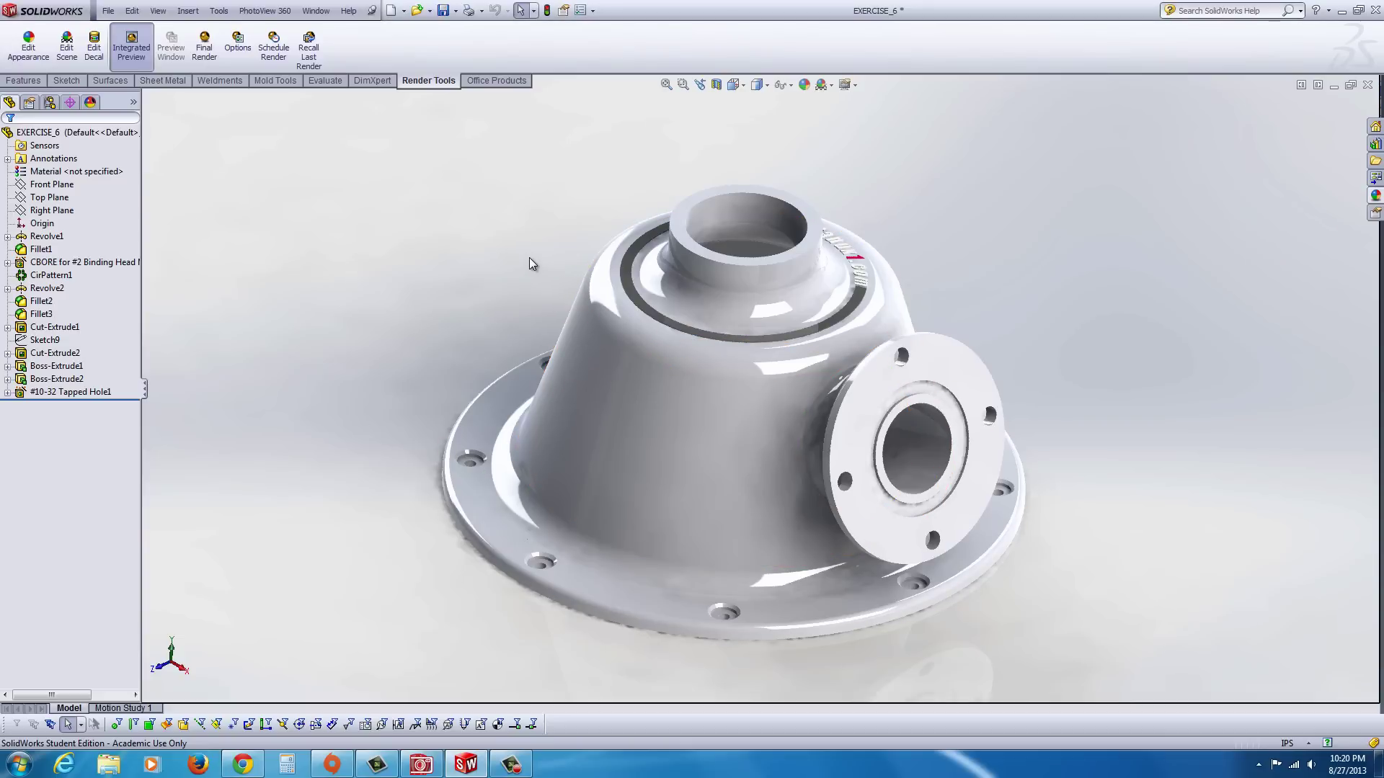
- Edit the colour of the whole EXERCISE_6 part, currently RGB 202/209/238, from the Appearances dropdown
right_click(757, 426)
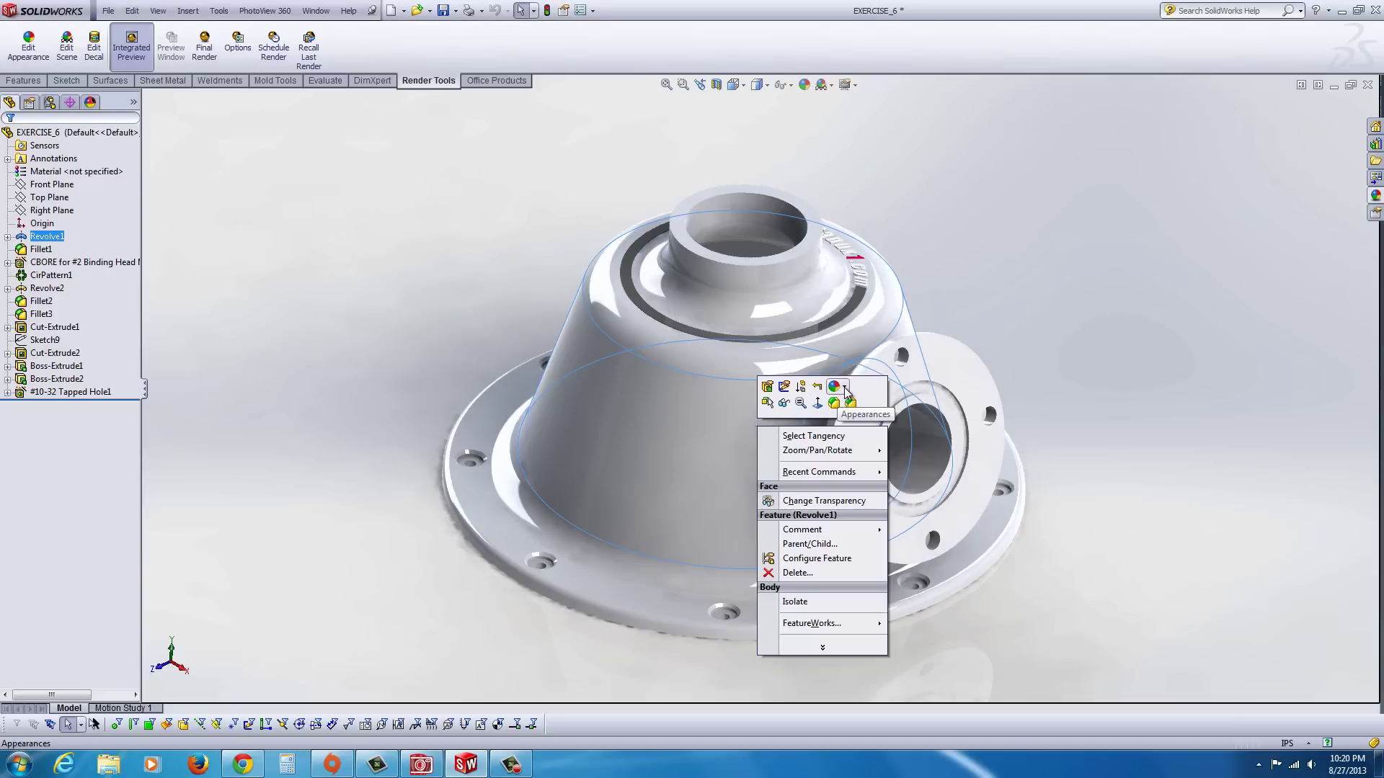
click(846, 391)
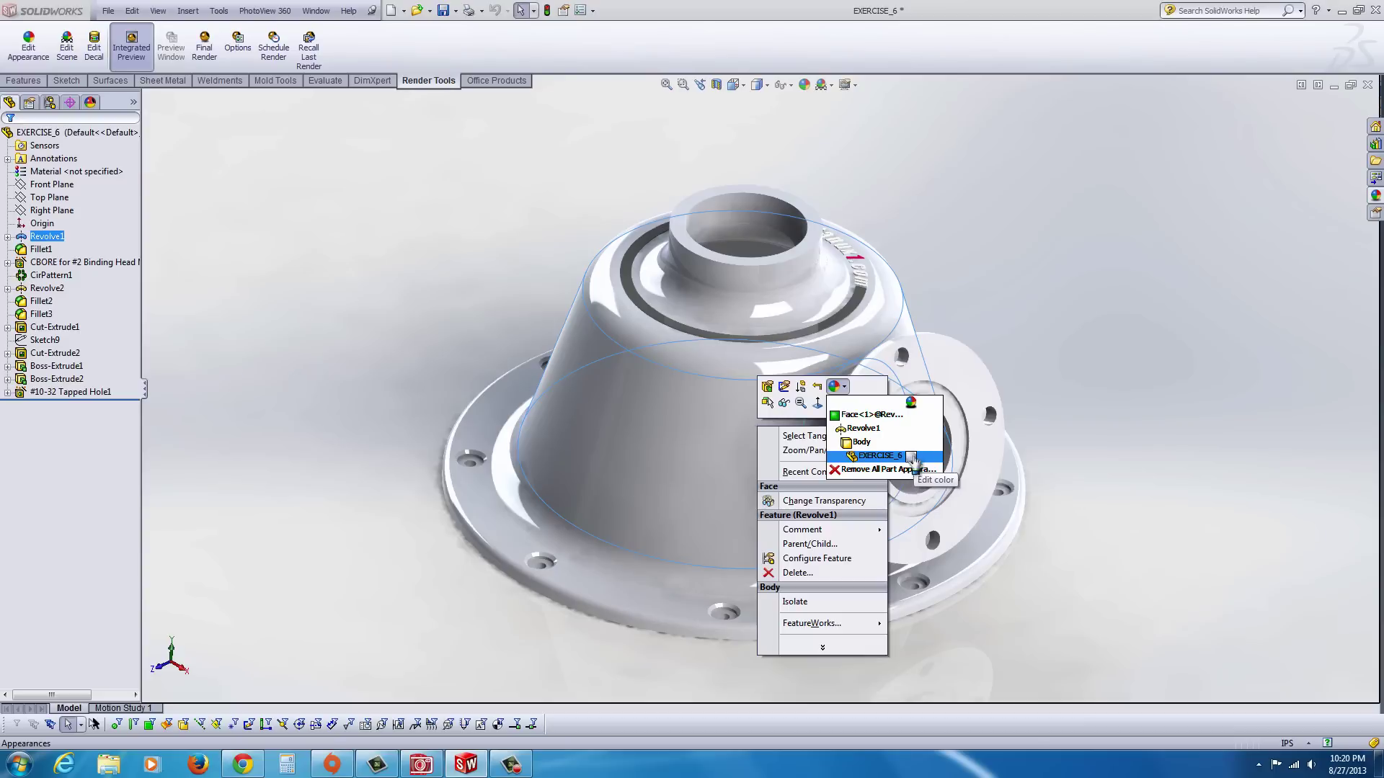
click(911, 462)
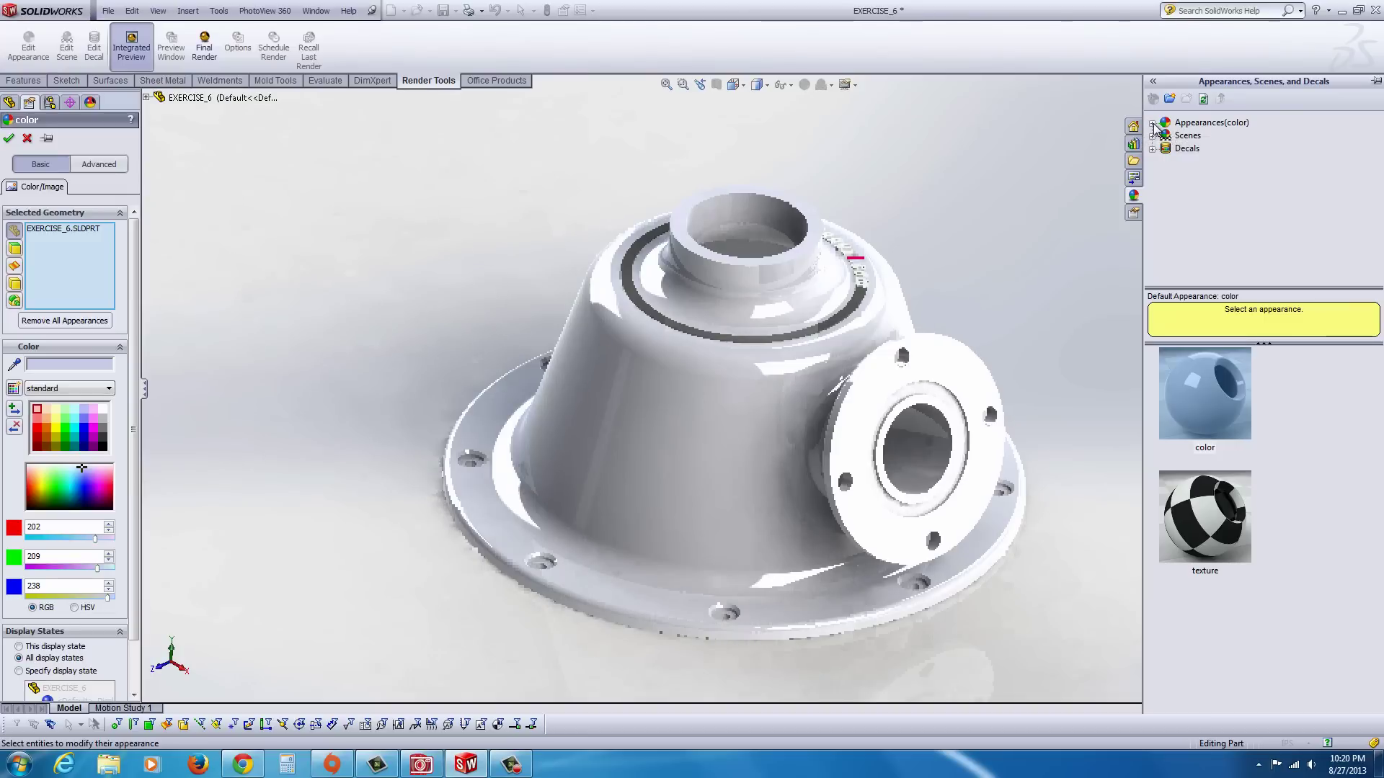
- Apply the Metal > Aluminum cast aluminum appearance (RGB 170/178/196) to the whole part
click(1152, 124)
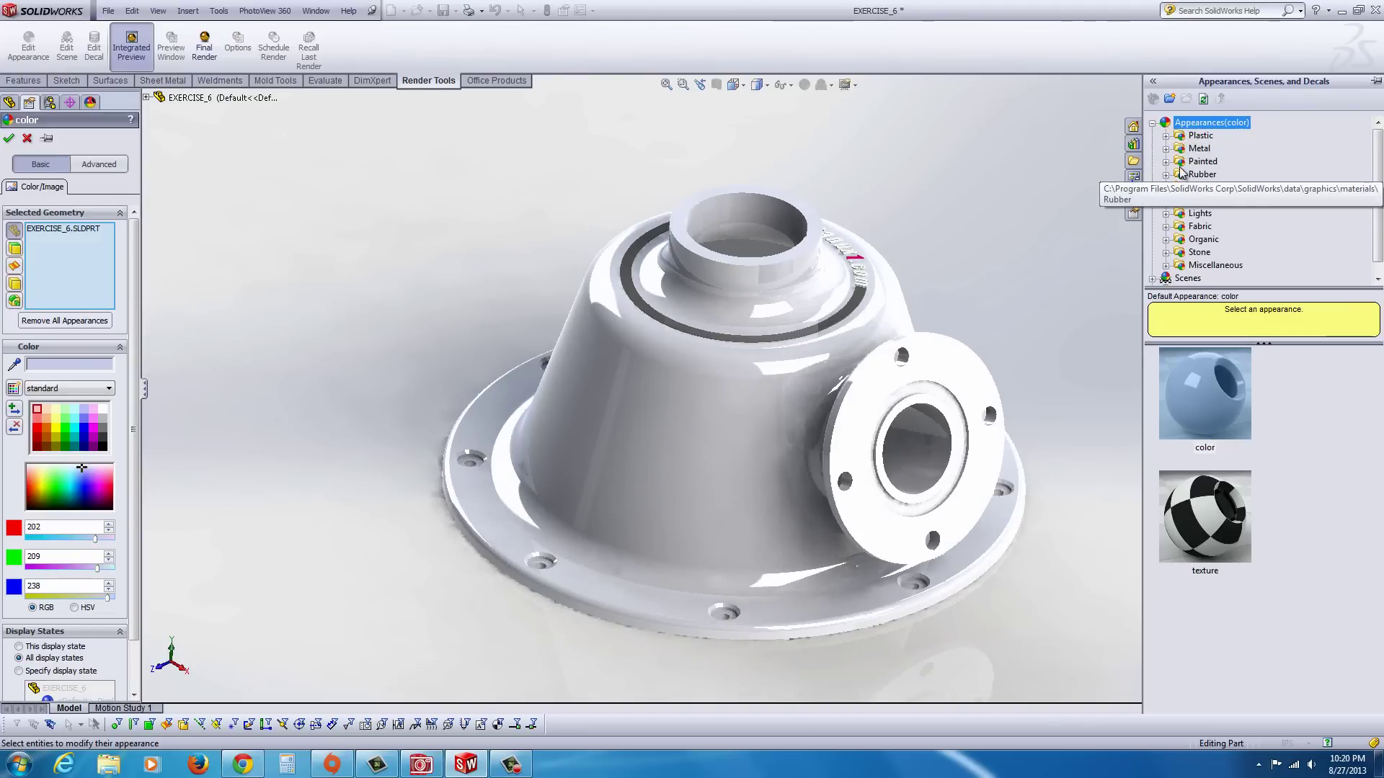
click(1166, 148)
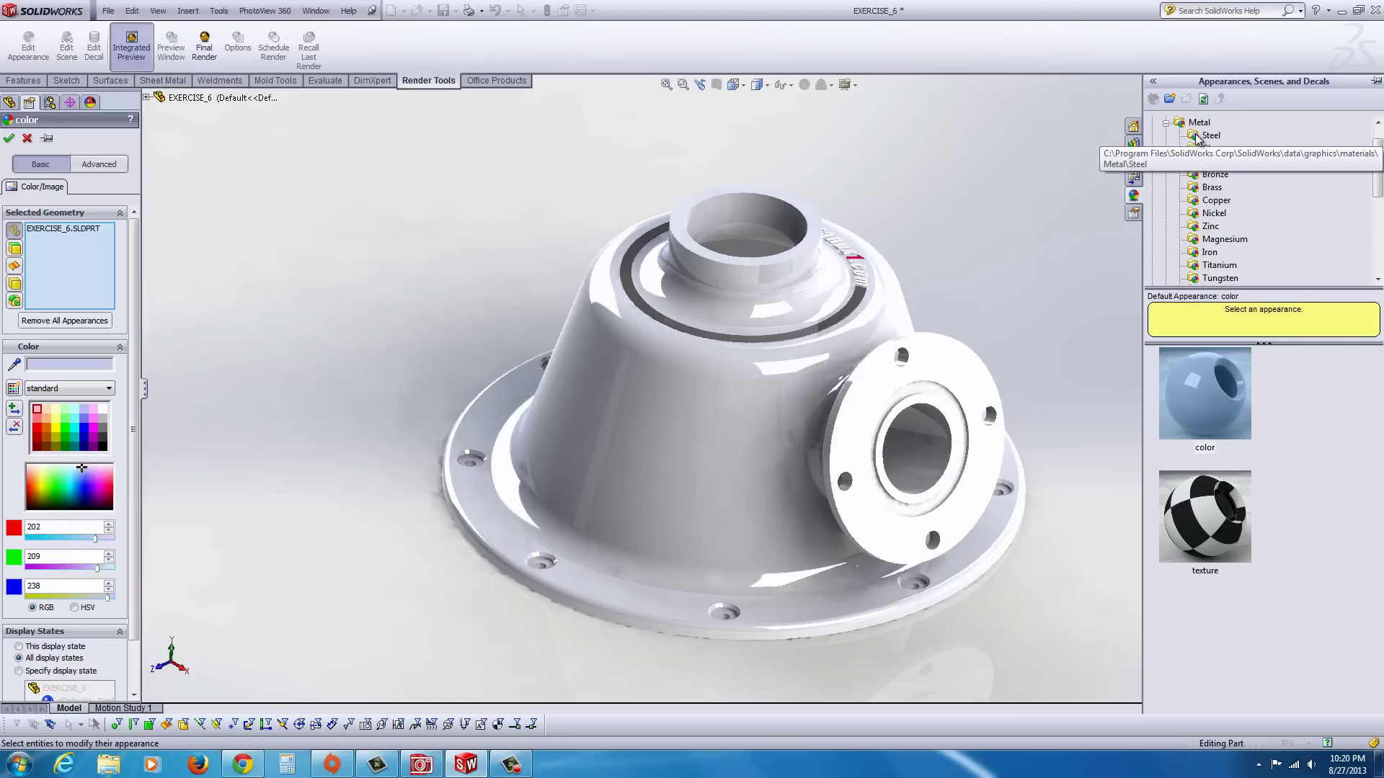
click(1201, 161)
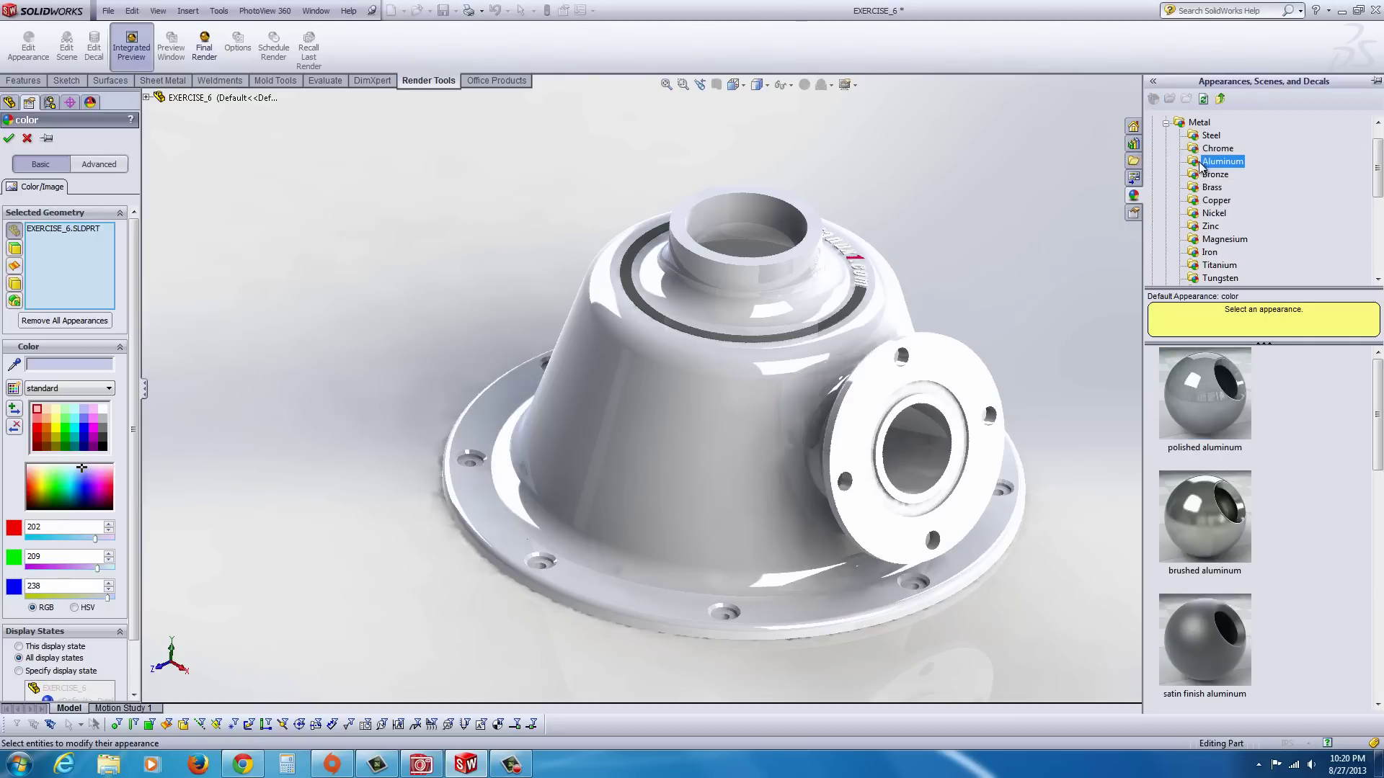
drag(1375, 444, 1381, 618)
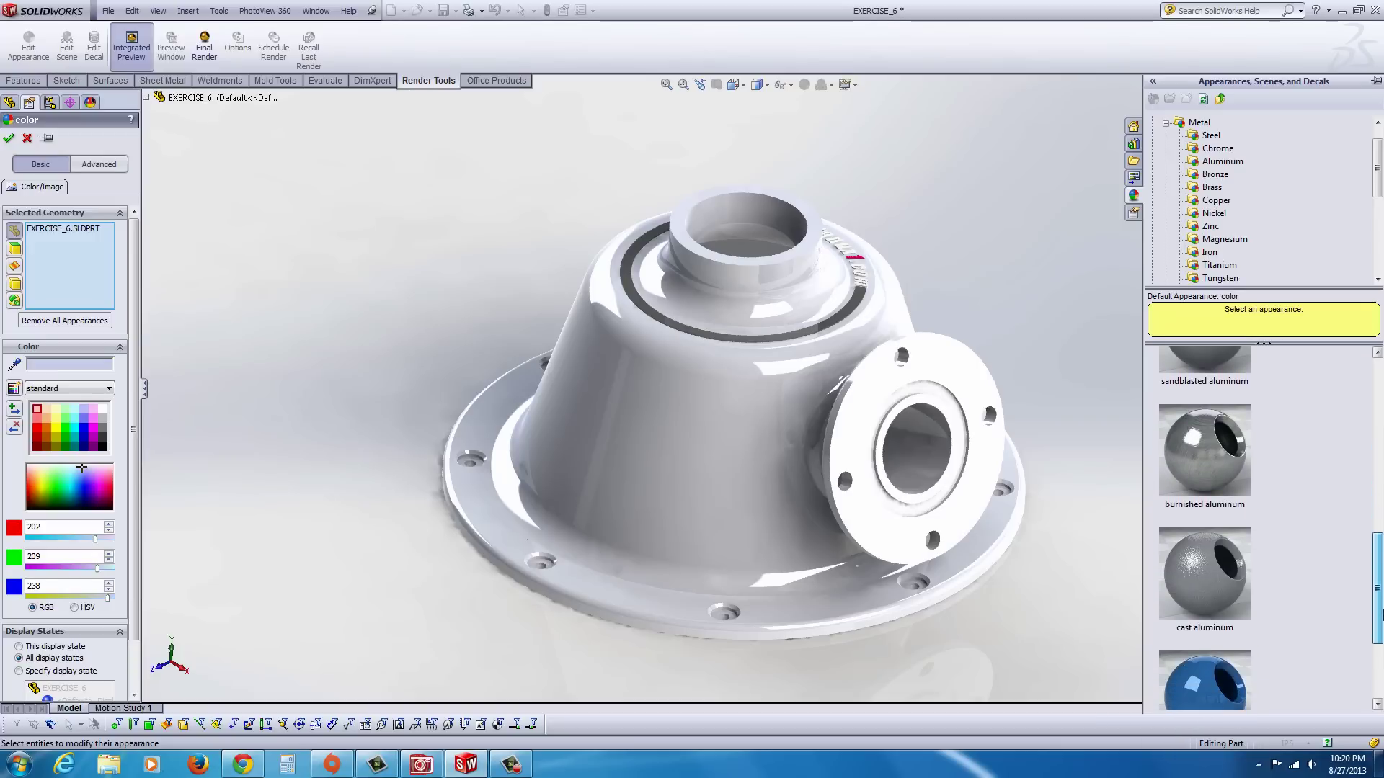
click(1213, 584)
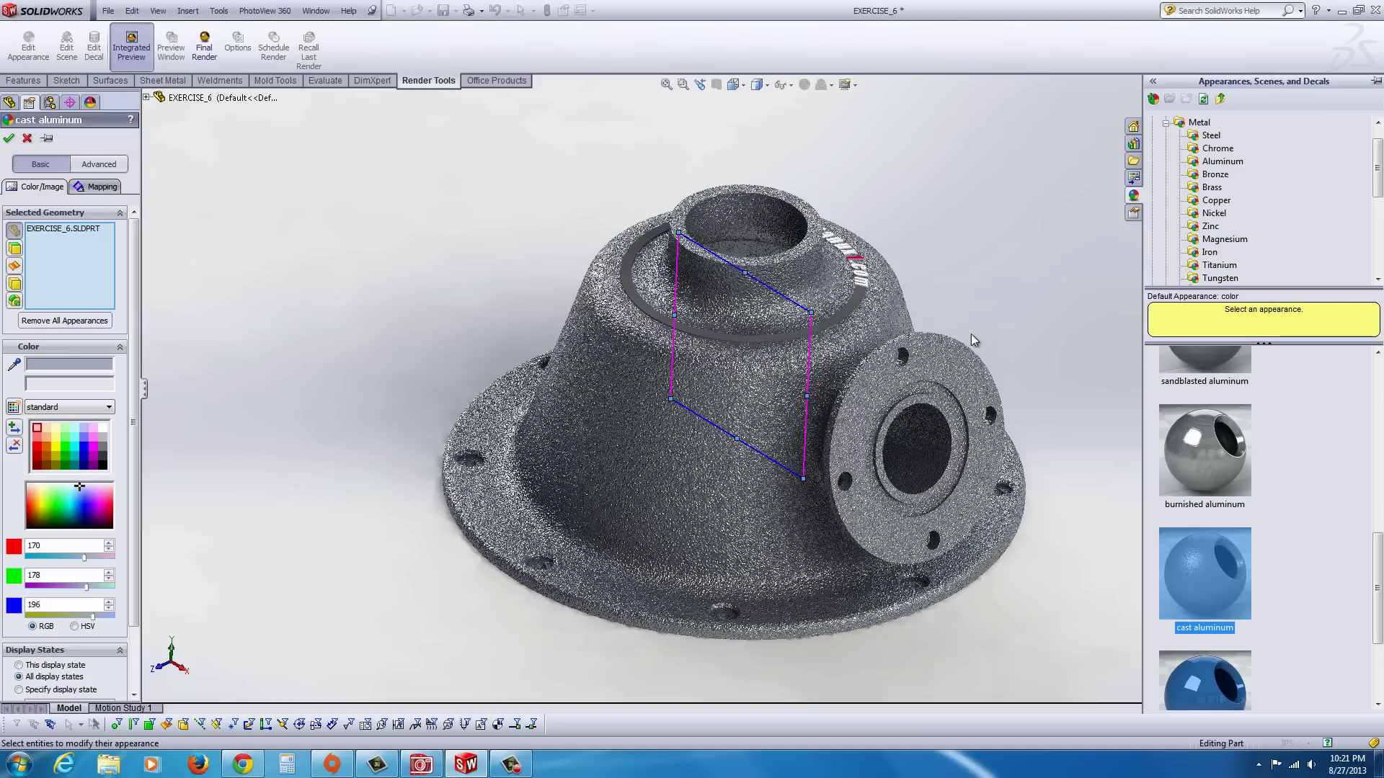
- Confirm the cast aluminum finish, turn off the live preview, and select the flange face and bore surfaces
click(8, 138)
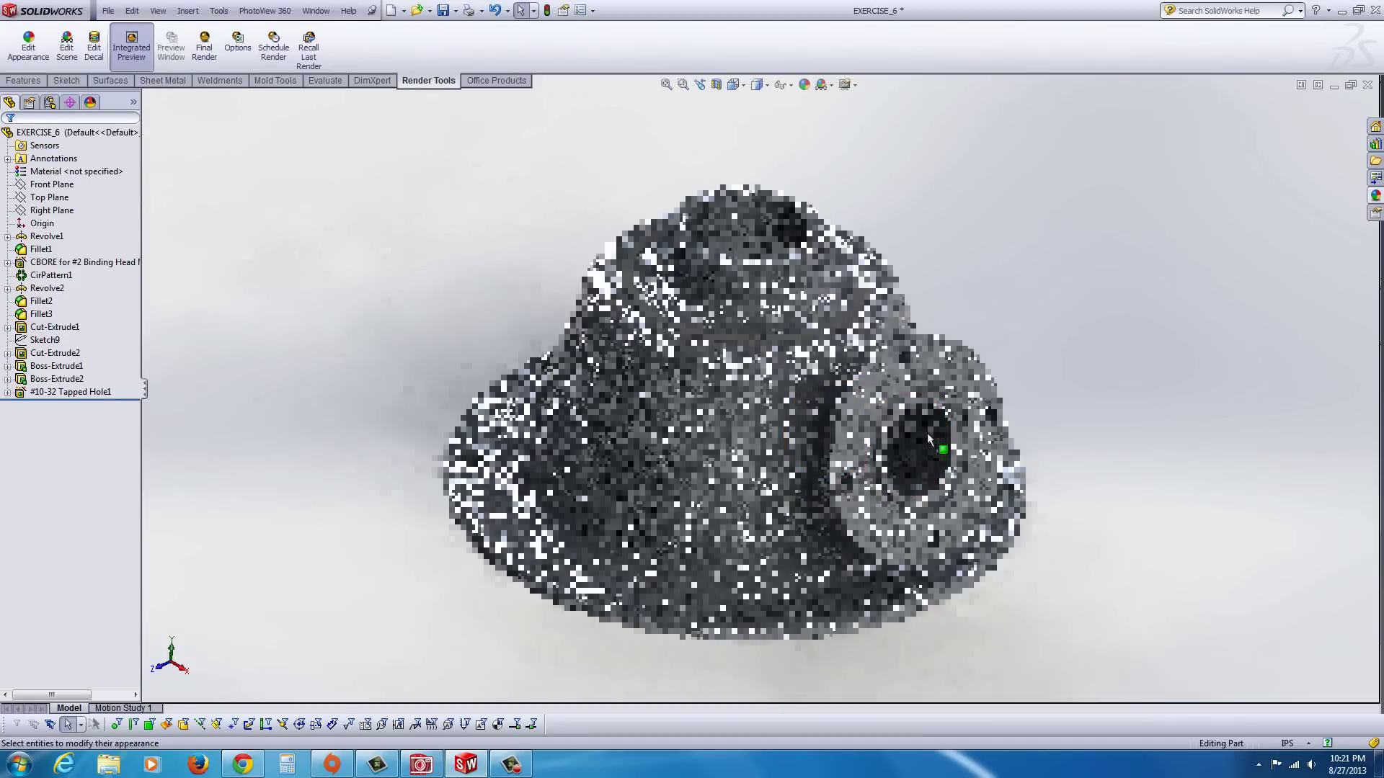
click(137, 54)
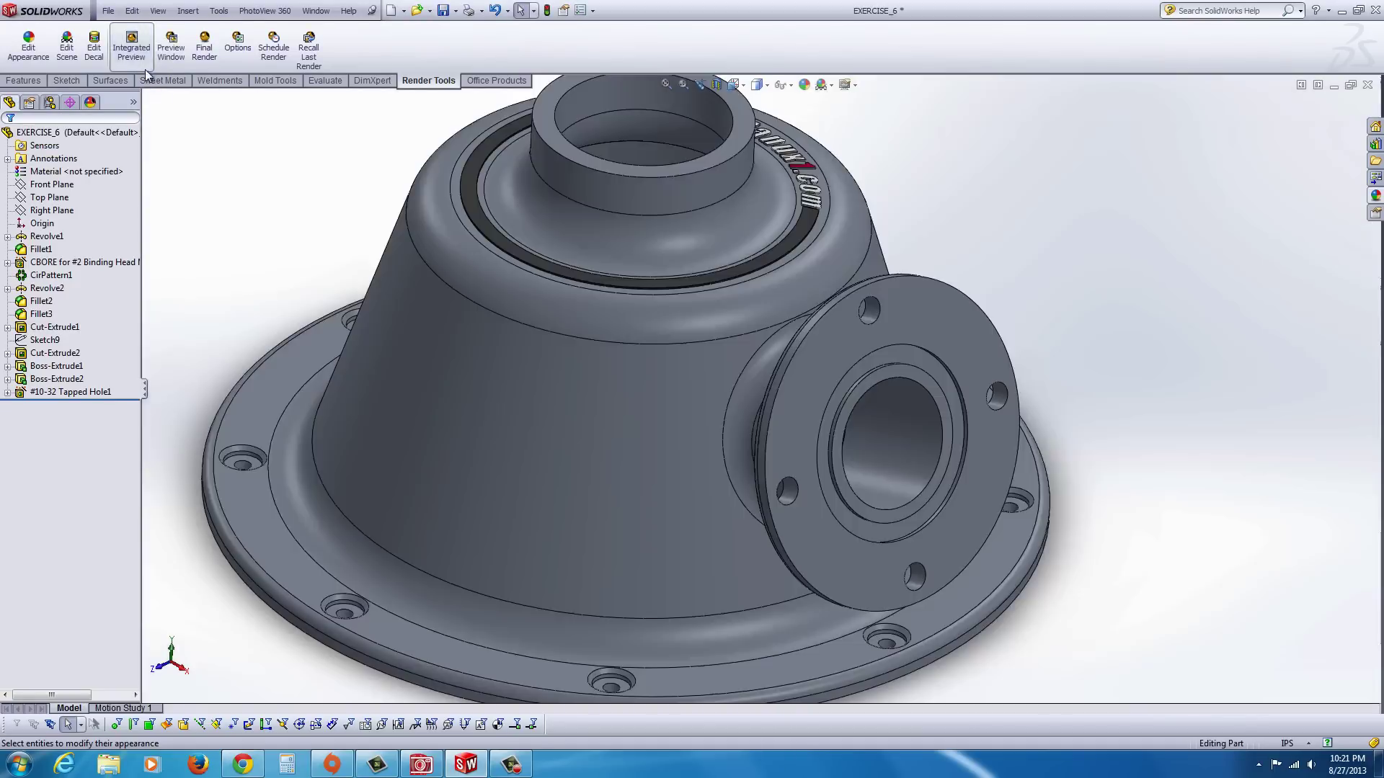
click(942, 331)
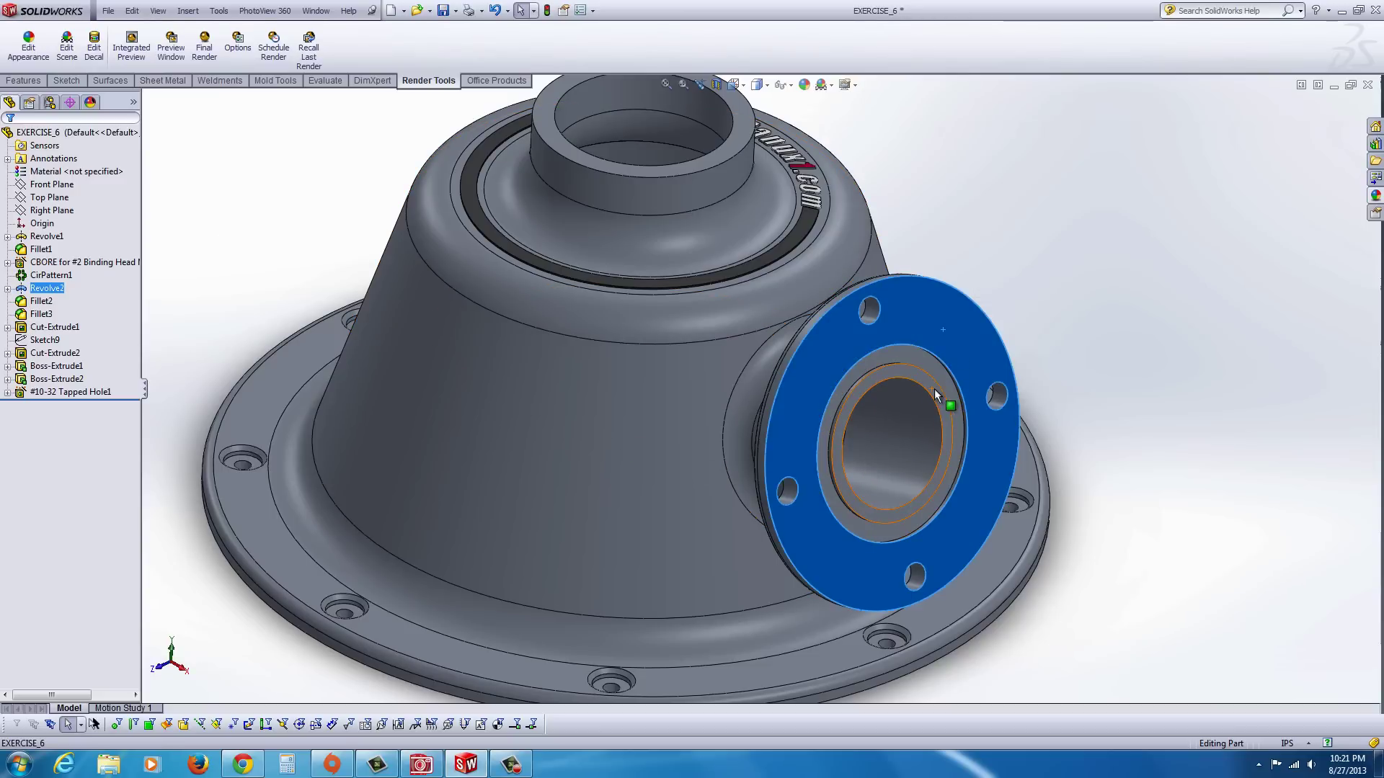
ctrl+click(935, 387)
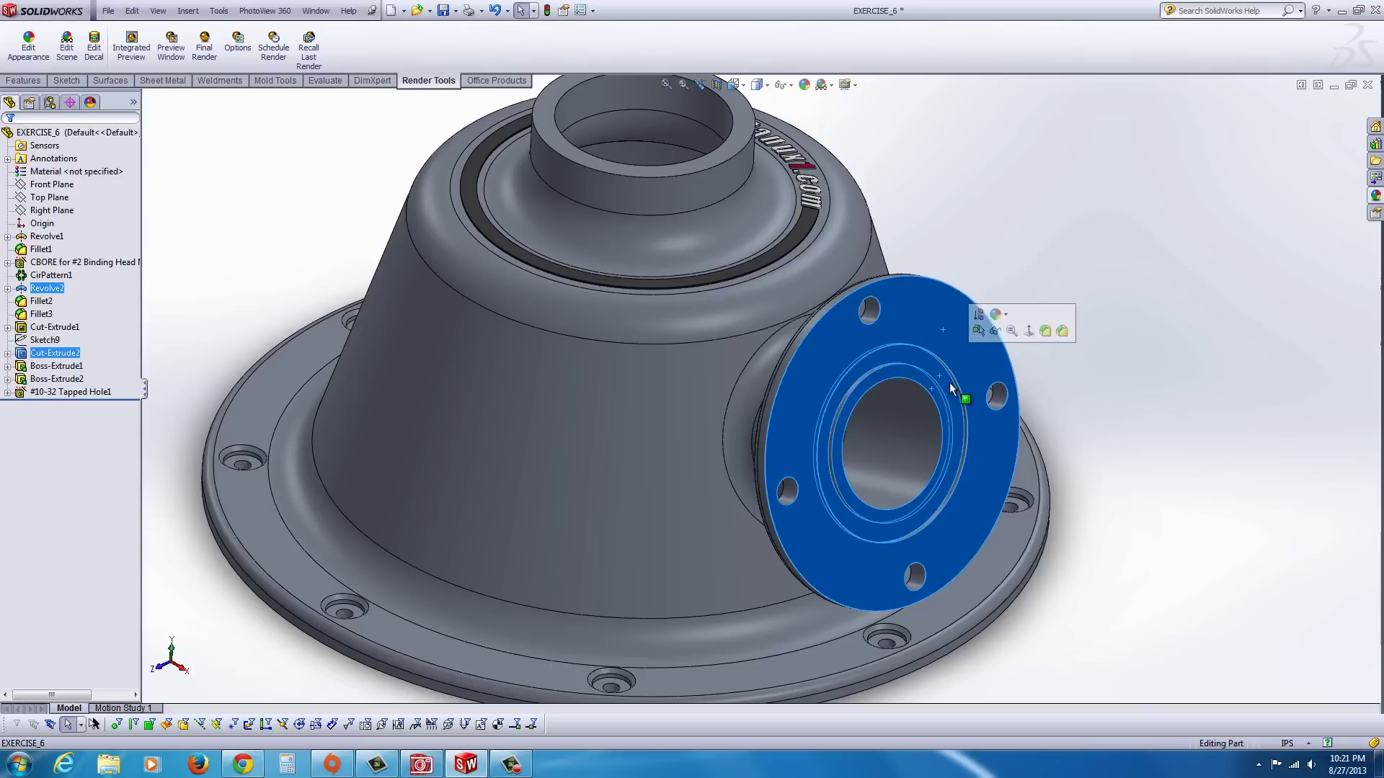
scroll(946, 384, down, 5)
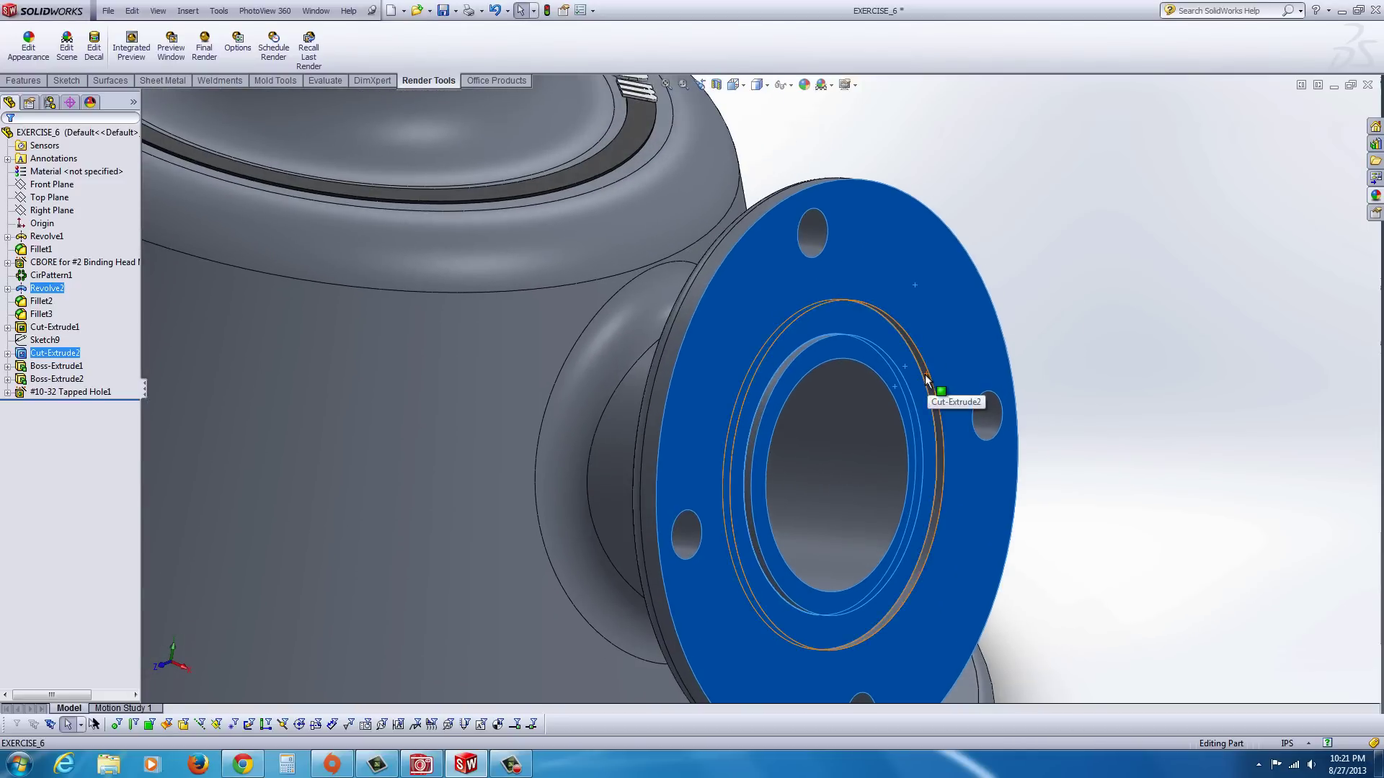
scroll(927, 378, down, 3)
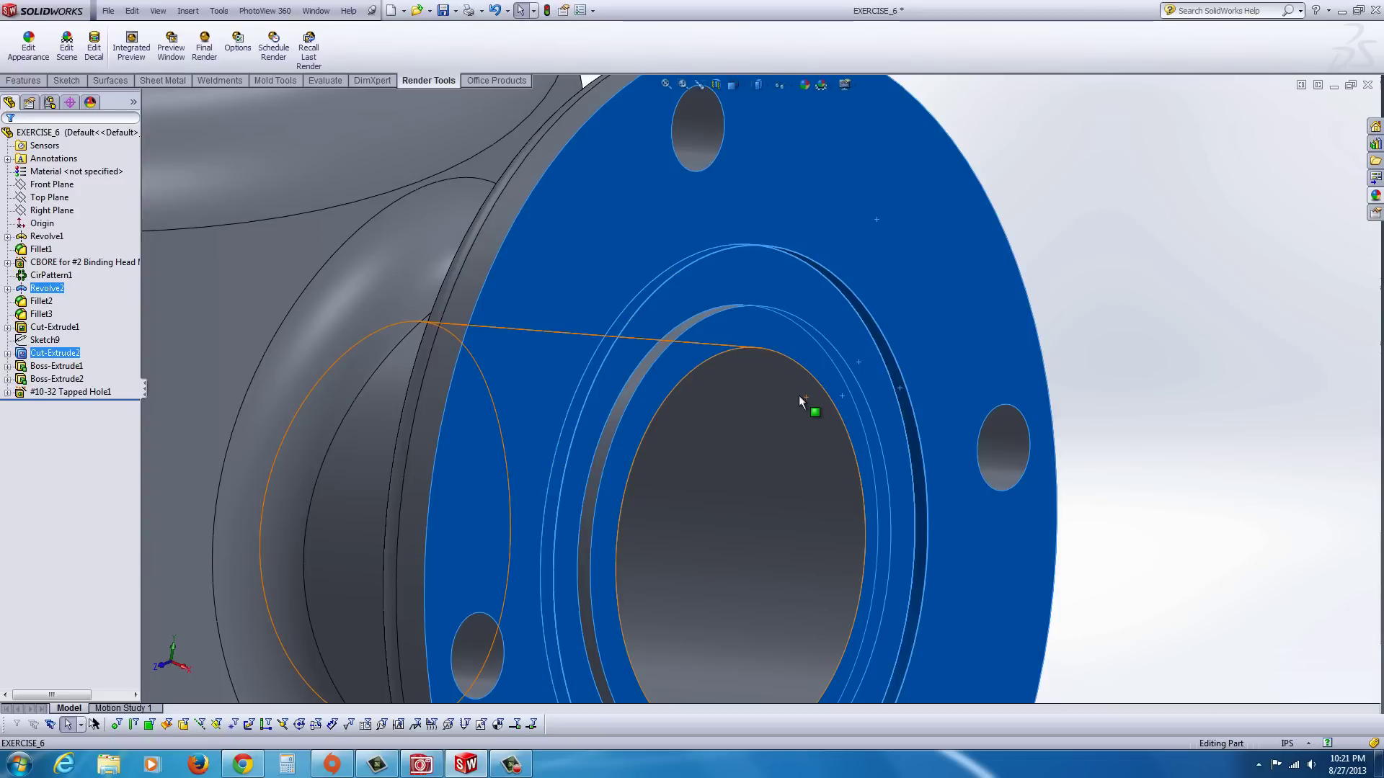
ctrl+click(690, 325)
ctrl+click(751, 451)
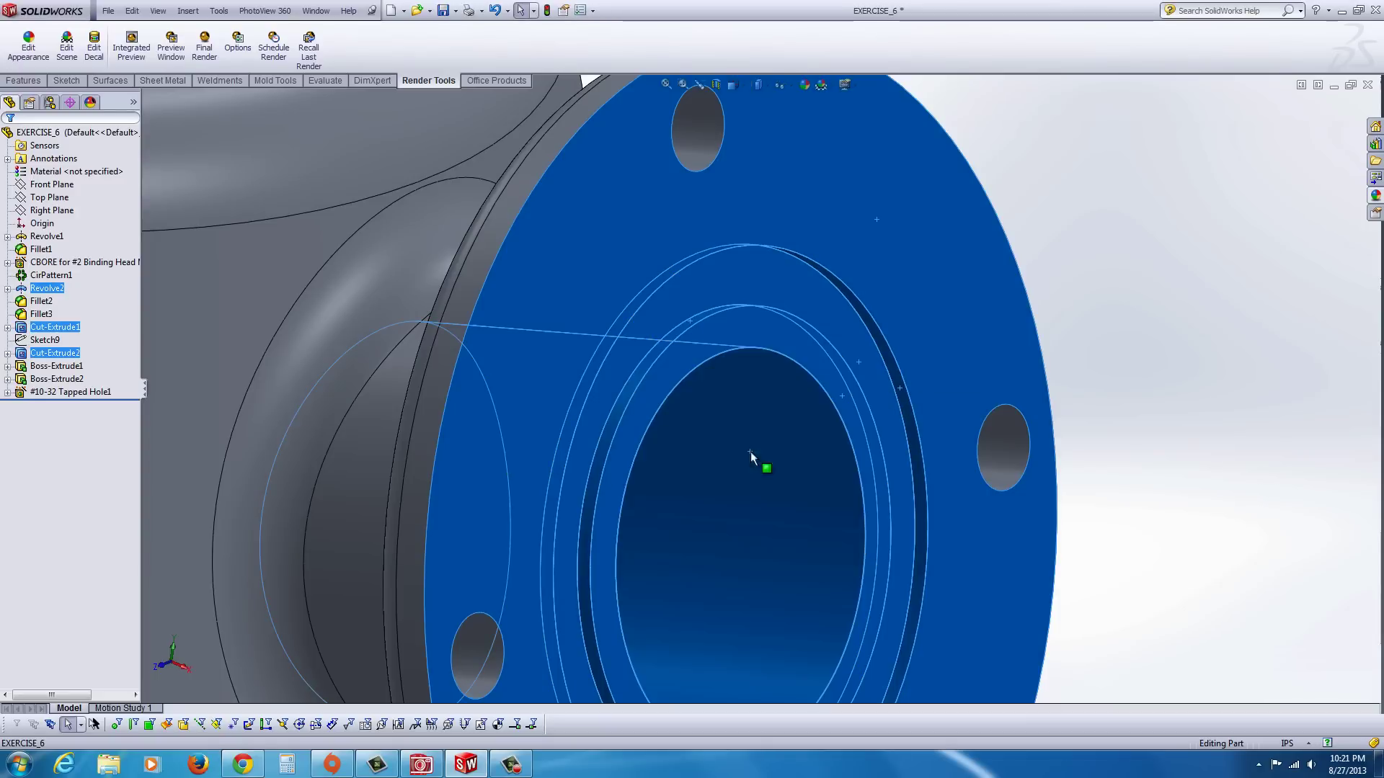
- Add a flange bolt hole, the top boss ring face, and the CBORE and CirPattern1 features
ctrl+click(1002, 450)
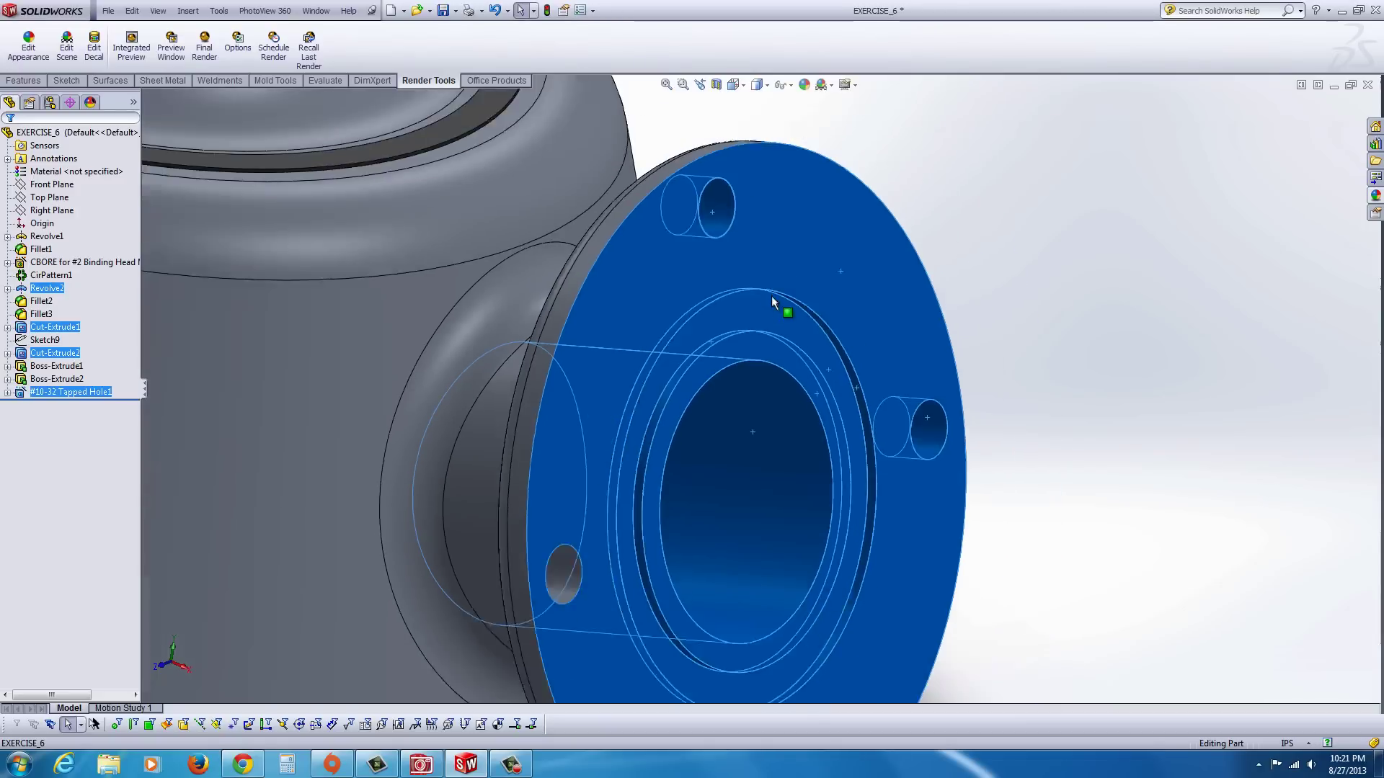
scroll(721, 432, up, 3)
scroll(737, 574, up, 4)
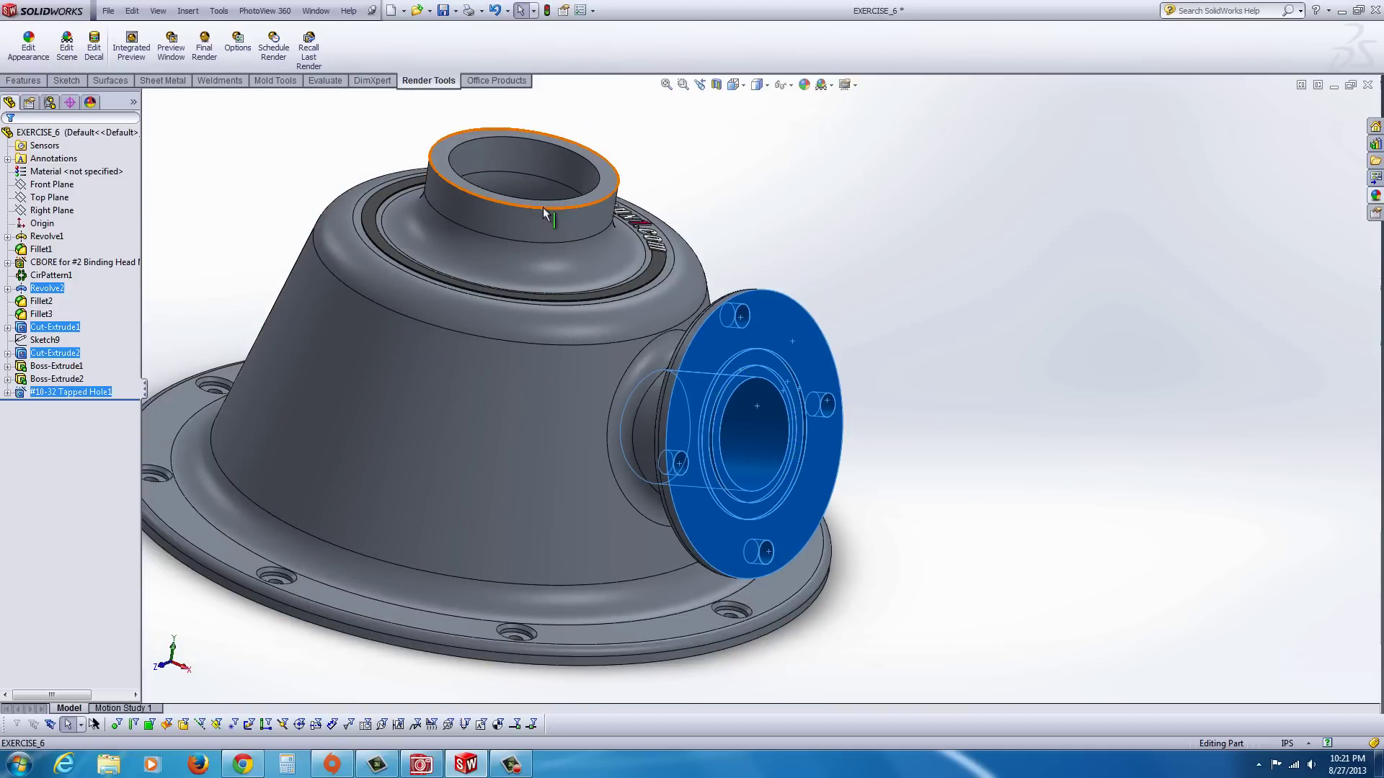
ctrl+click(612, 191)
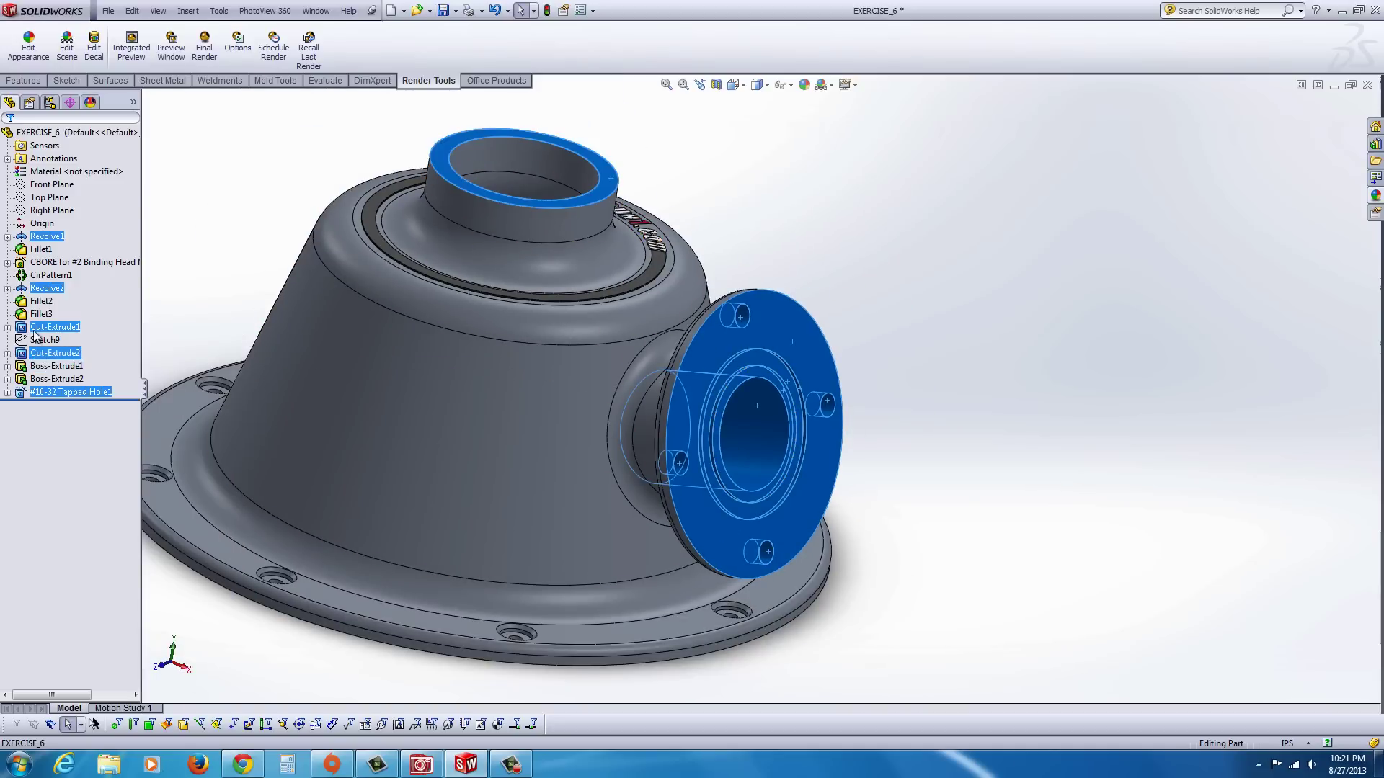
ctrl+click(22, 264)
ctrl+click(29, 276)
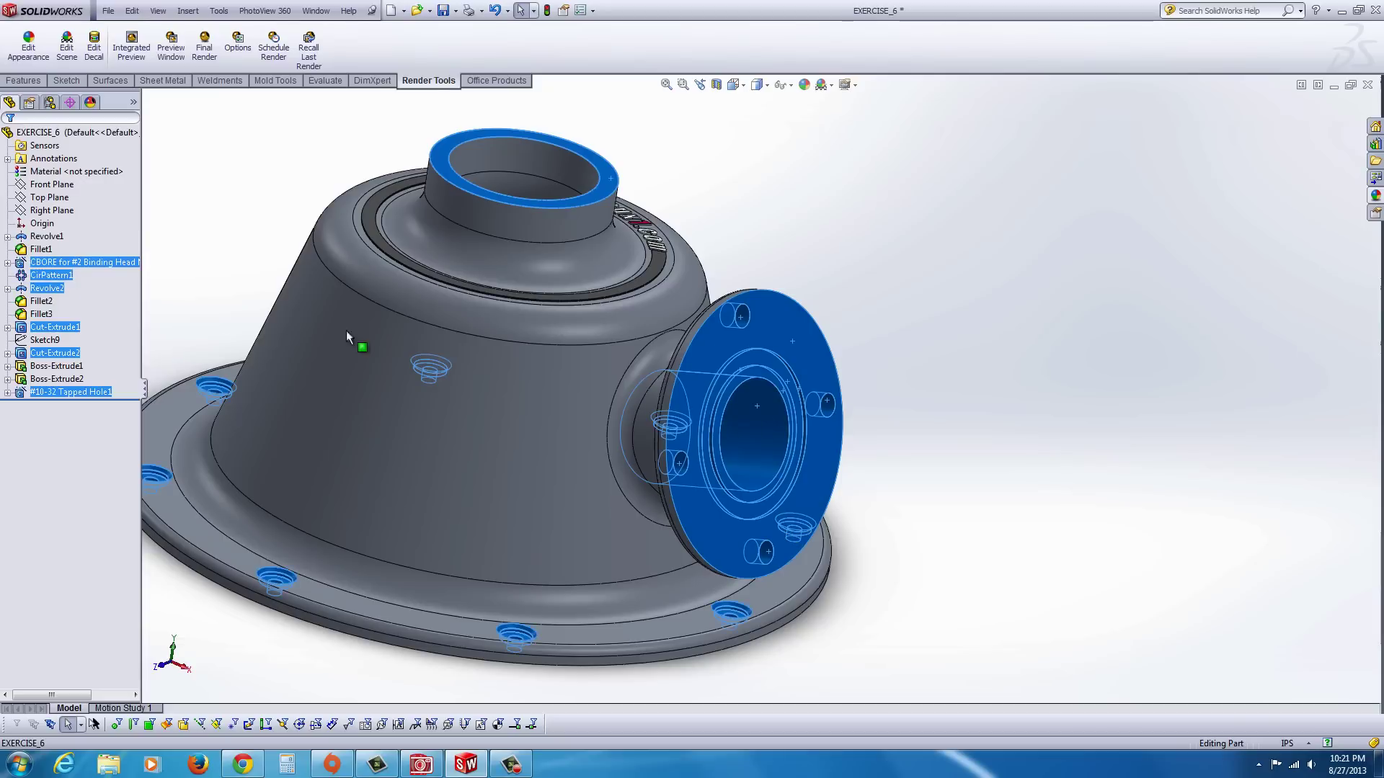
scroll(505, 365, up, 4)
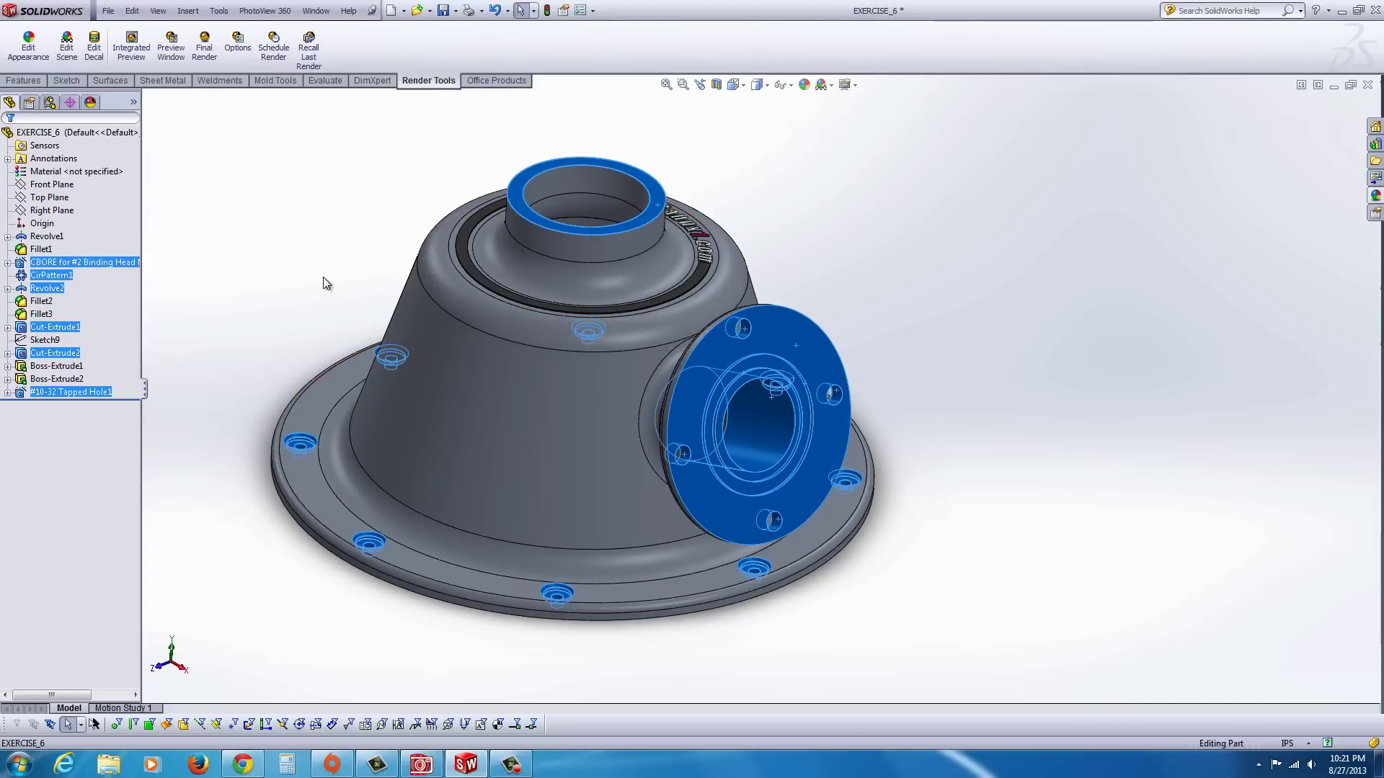
- Apply the polished aluminum appearance to the selected machined faces and confirm it
right_click(781, 339)
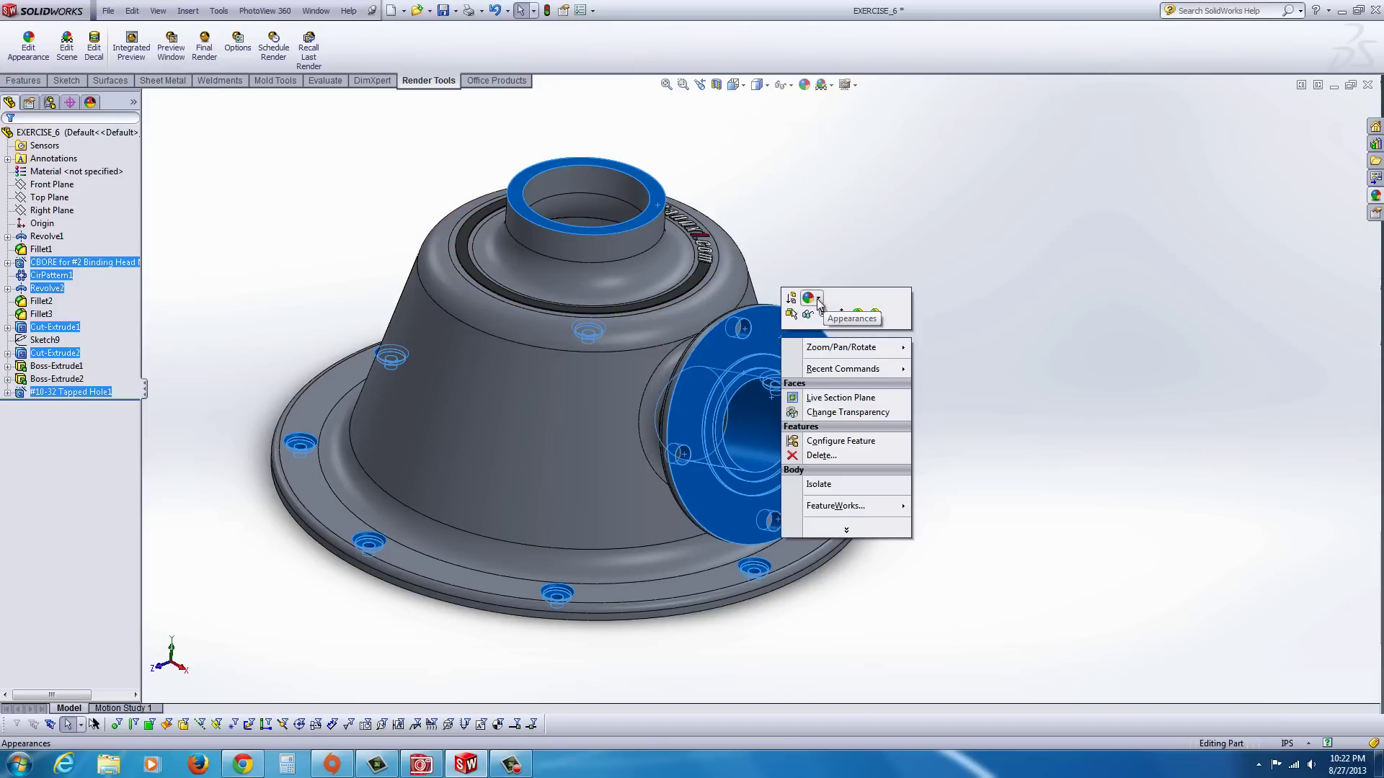
click(811, 297)
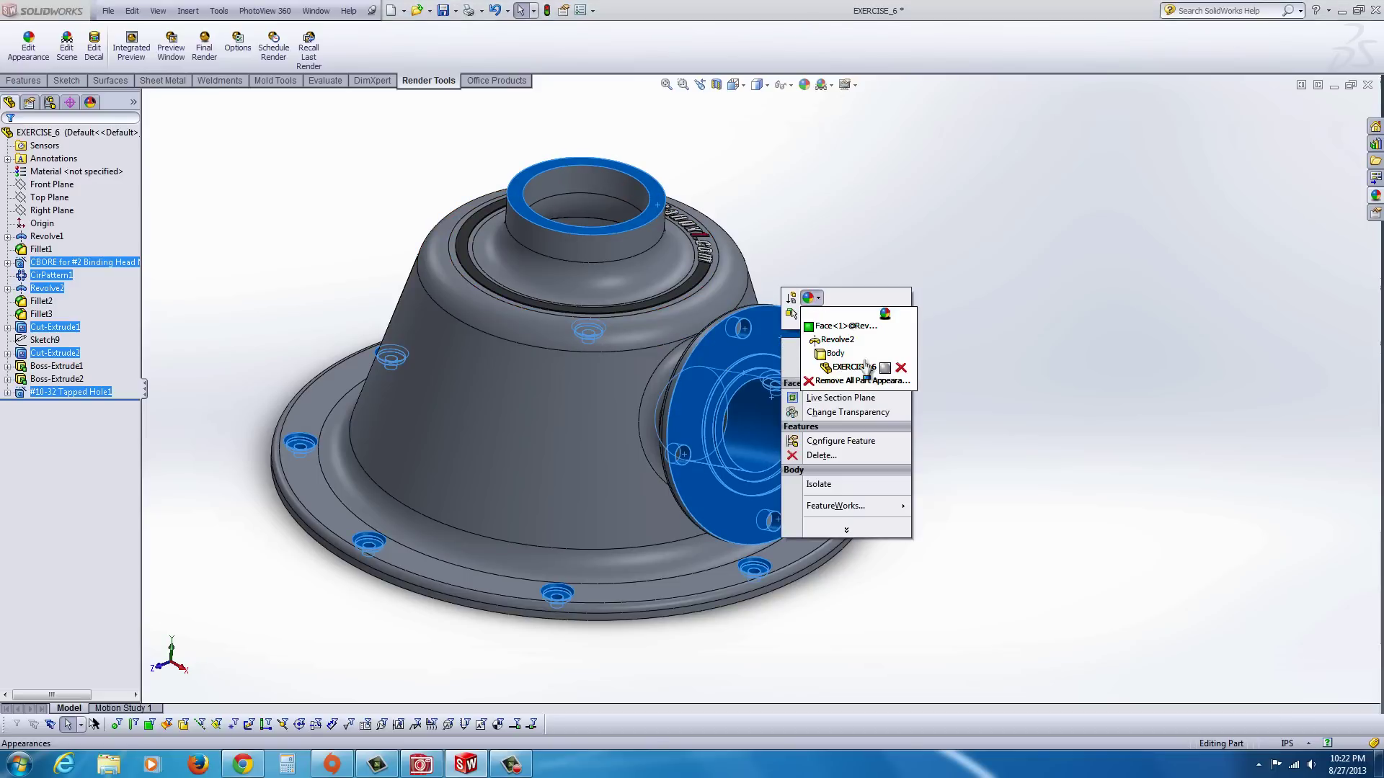
click(842, 331)
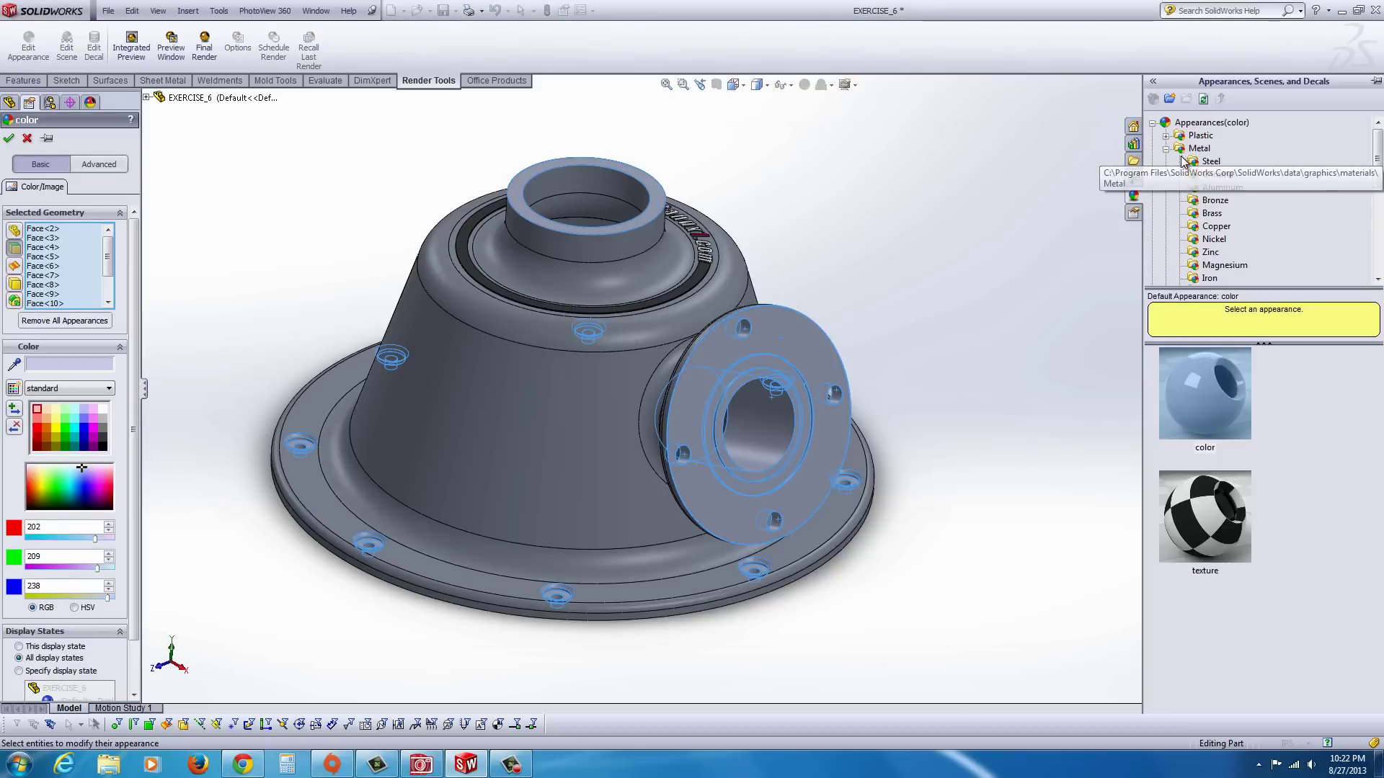
click(1205, 188)
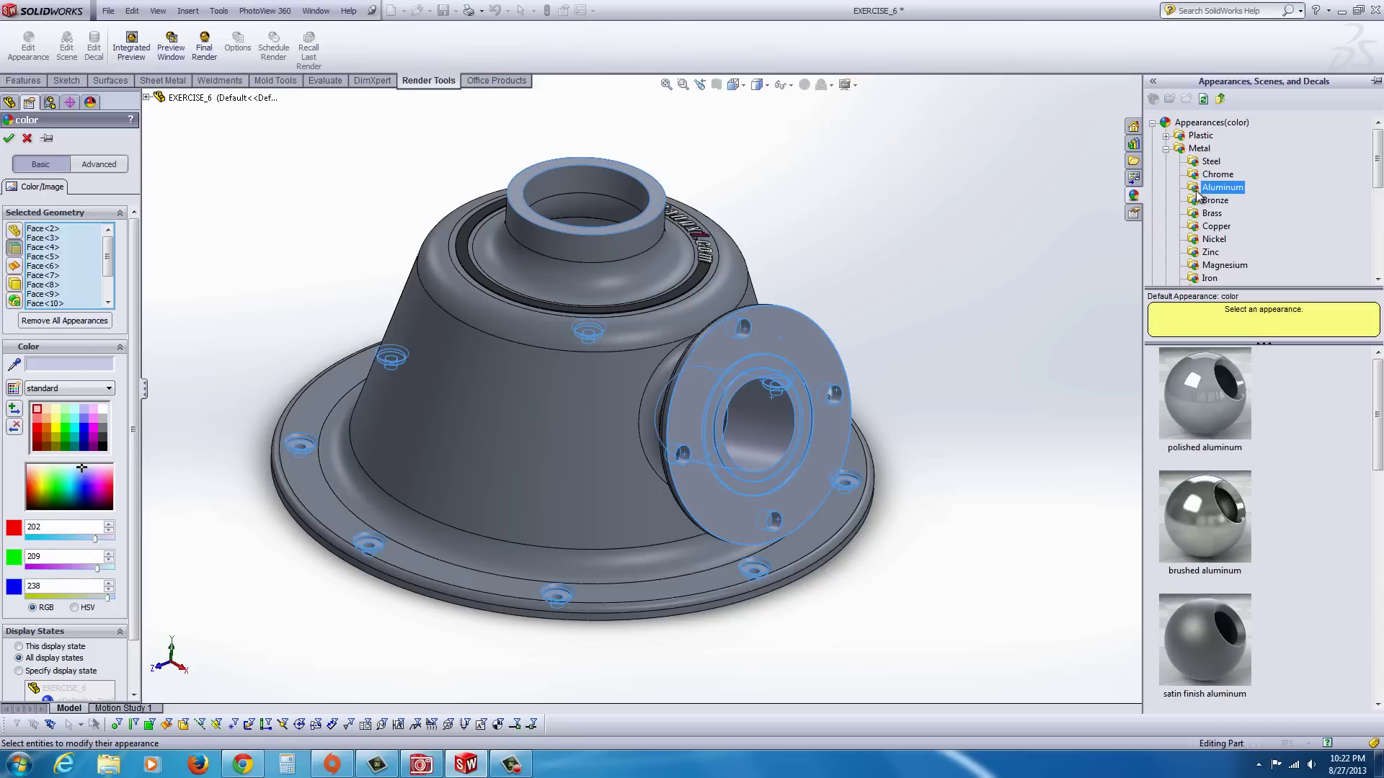
click(1208, 412)
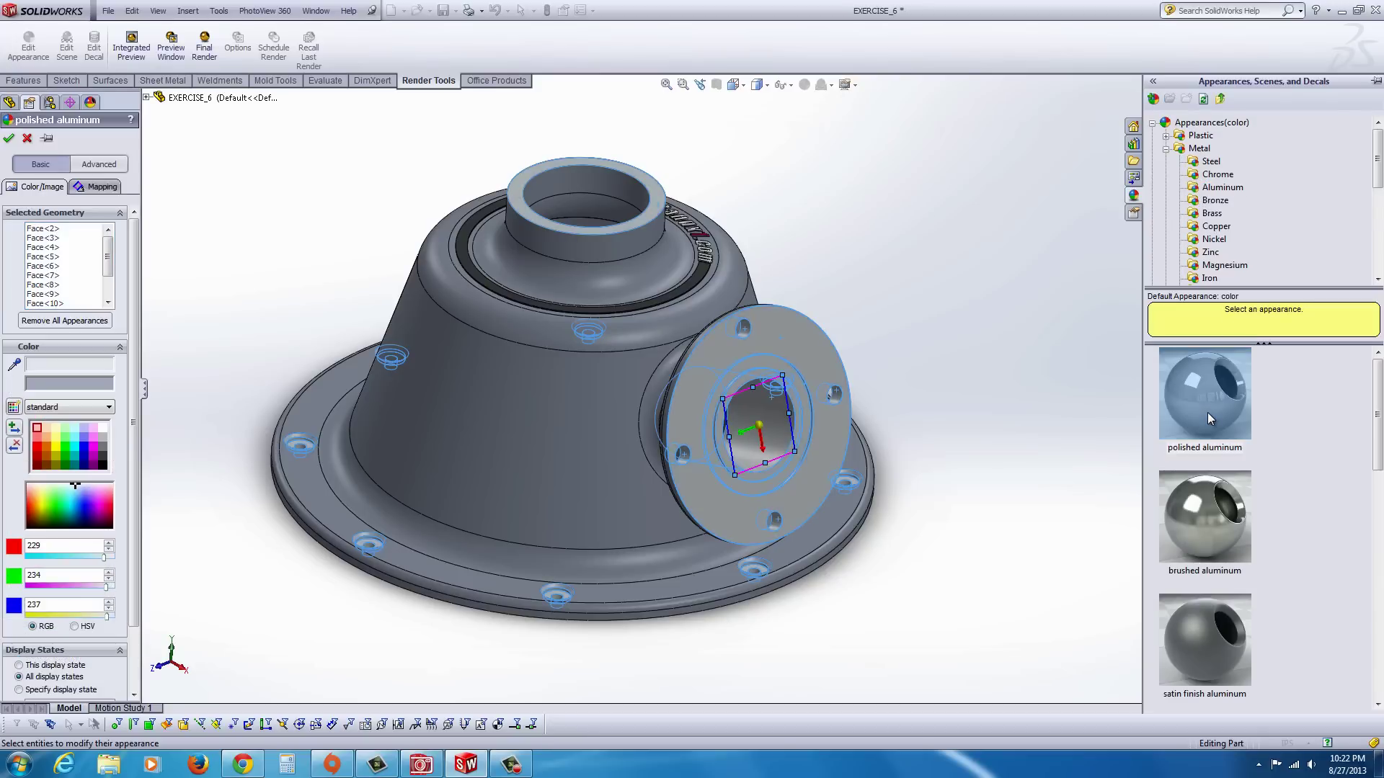
click(8, 138)
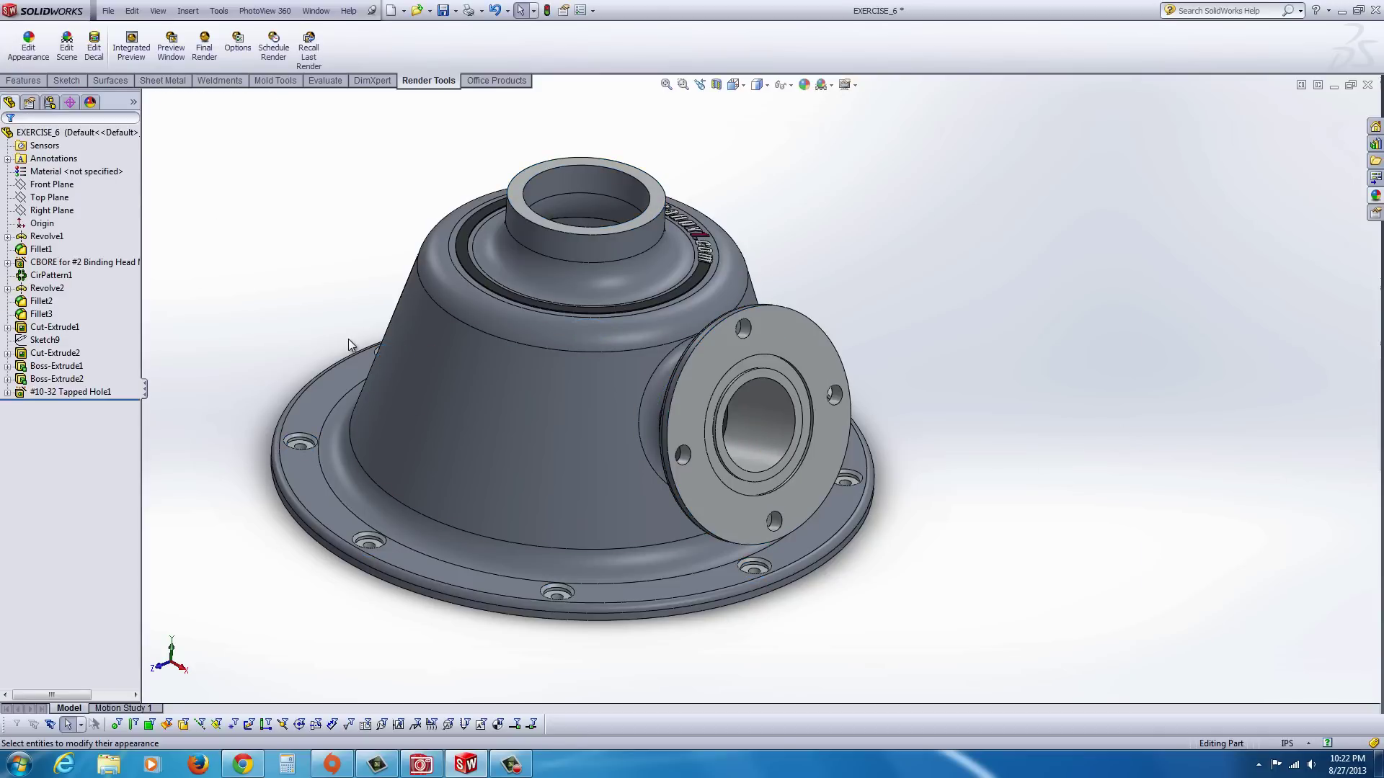
- Switch to a zoomed-in perspective isometric view and restart the Integrated Preview render
click(855, 86)
click(849, 131)
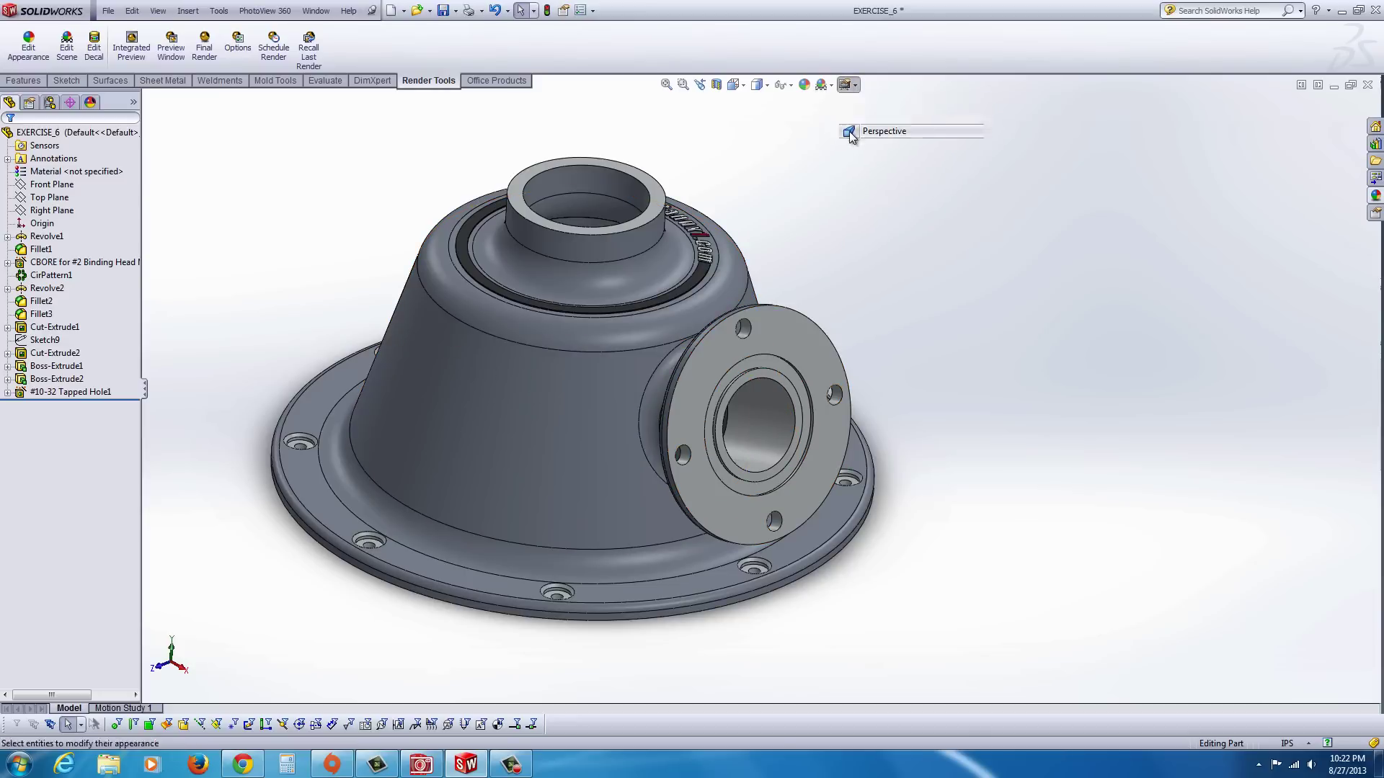
key(space)
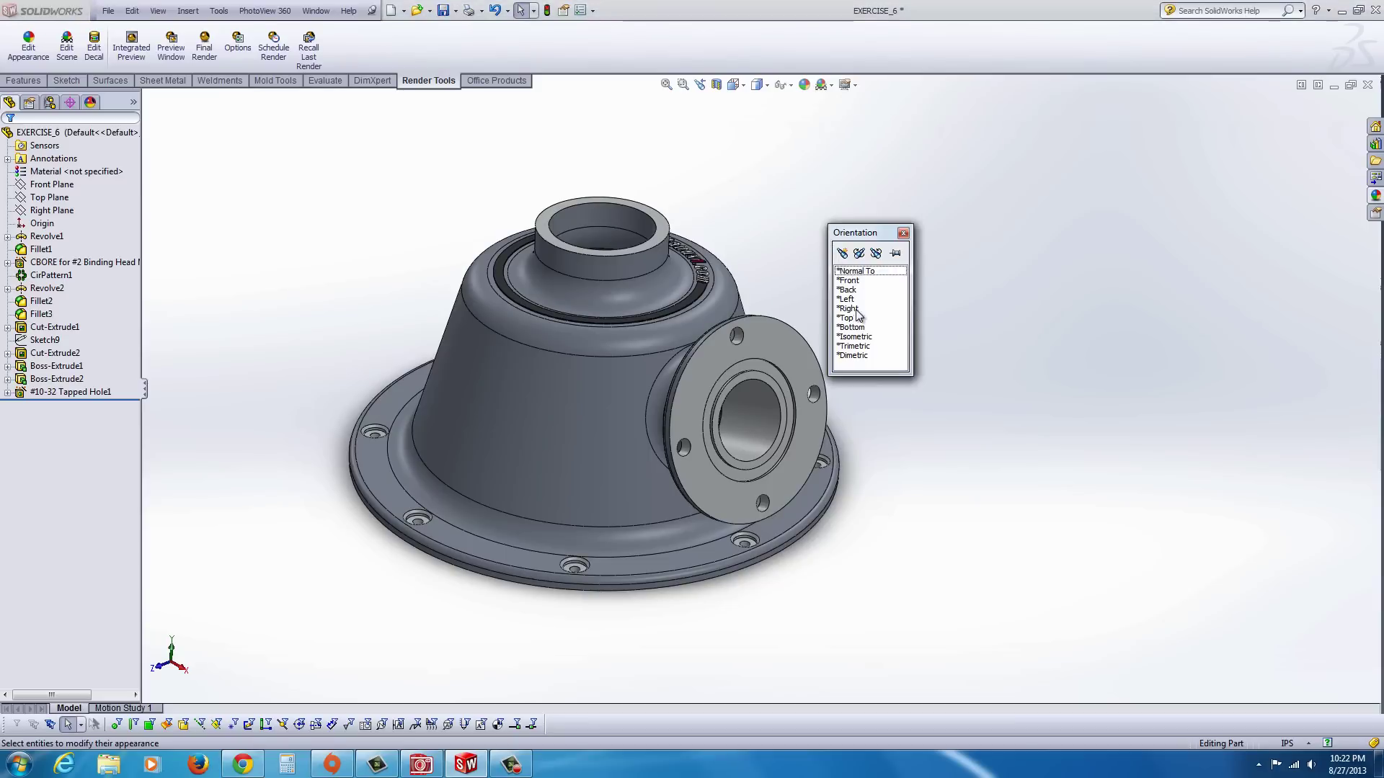
click(854, 336)
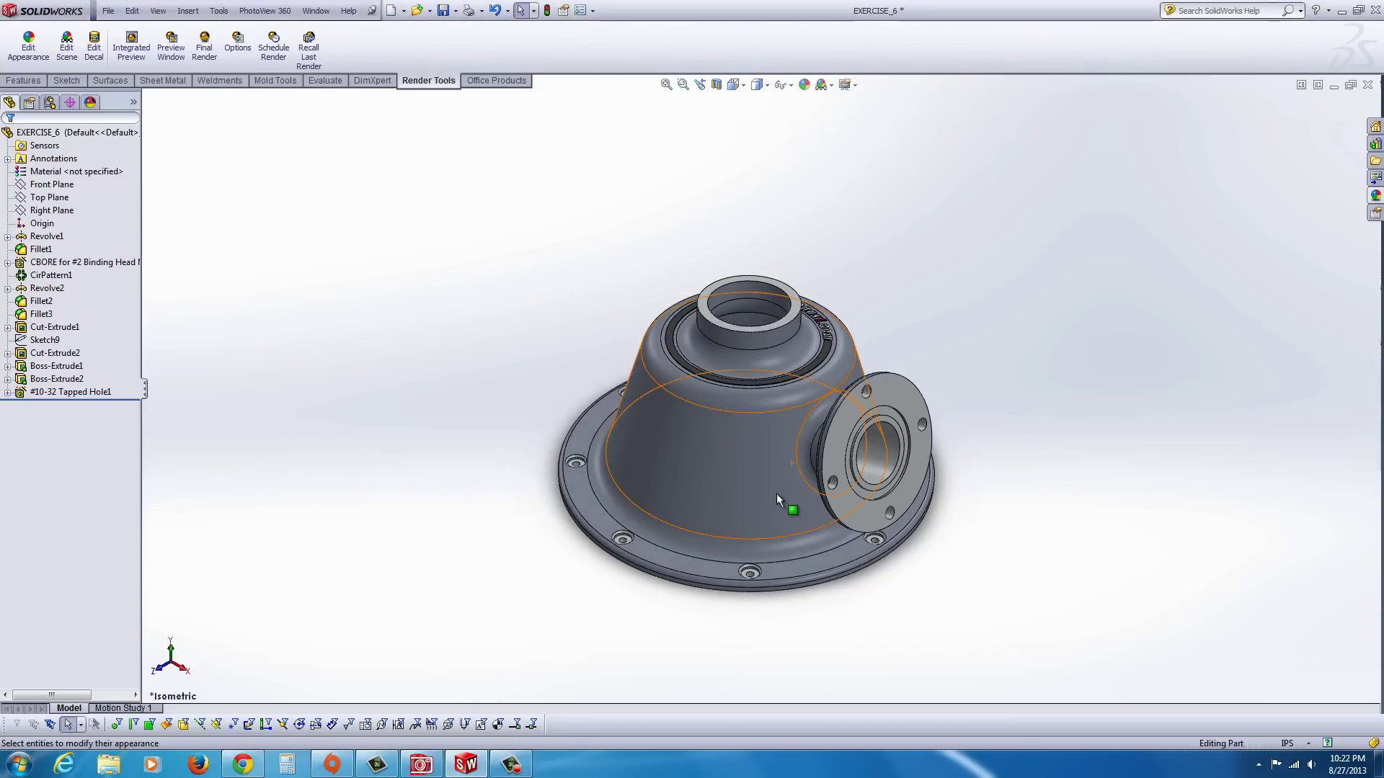
scroll(777, 493, down, 5)
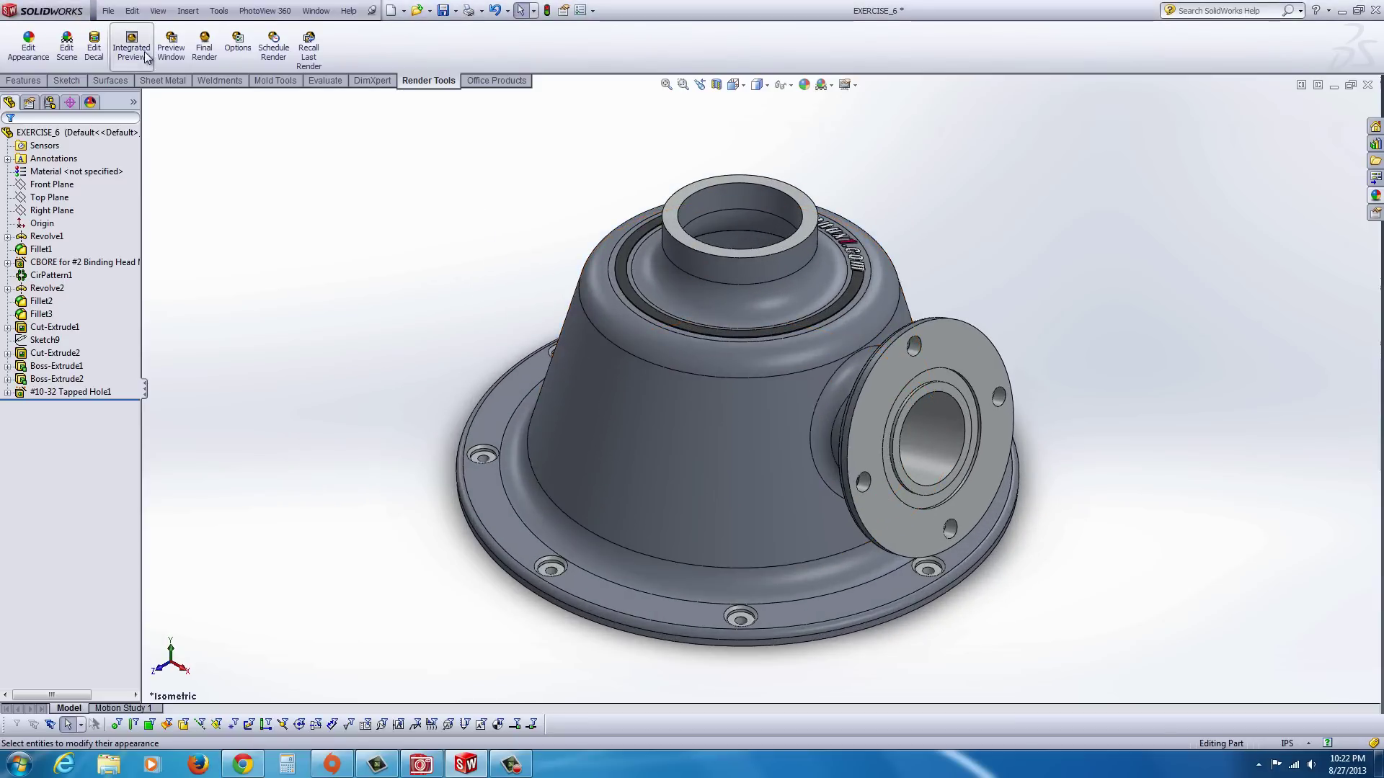
click(139, 56)
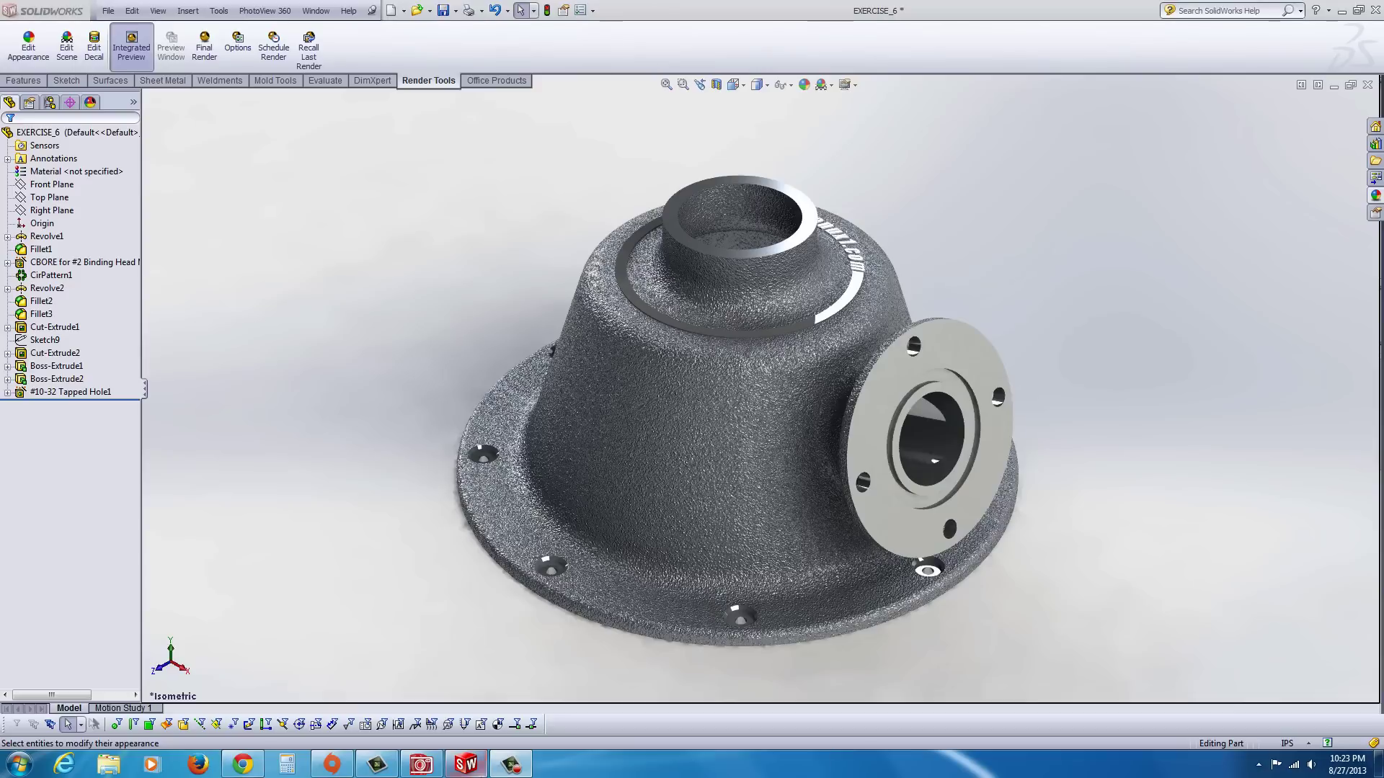
- Capture the SolidWorks window showing the rendered housing with Alt+Print Screen
click(506, 768)
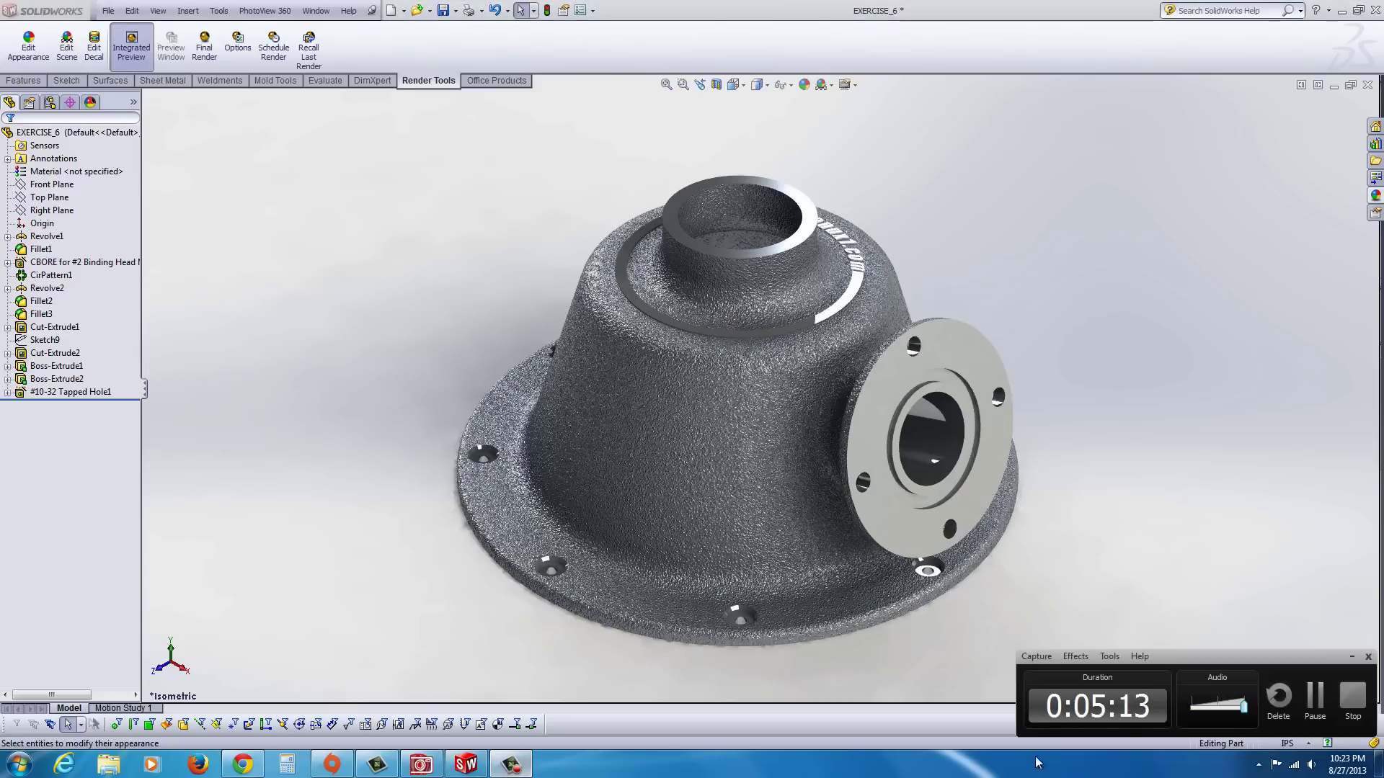
click(1351, 657)
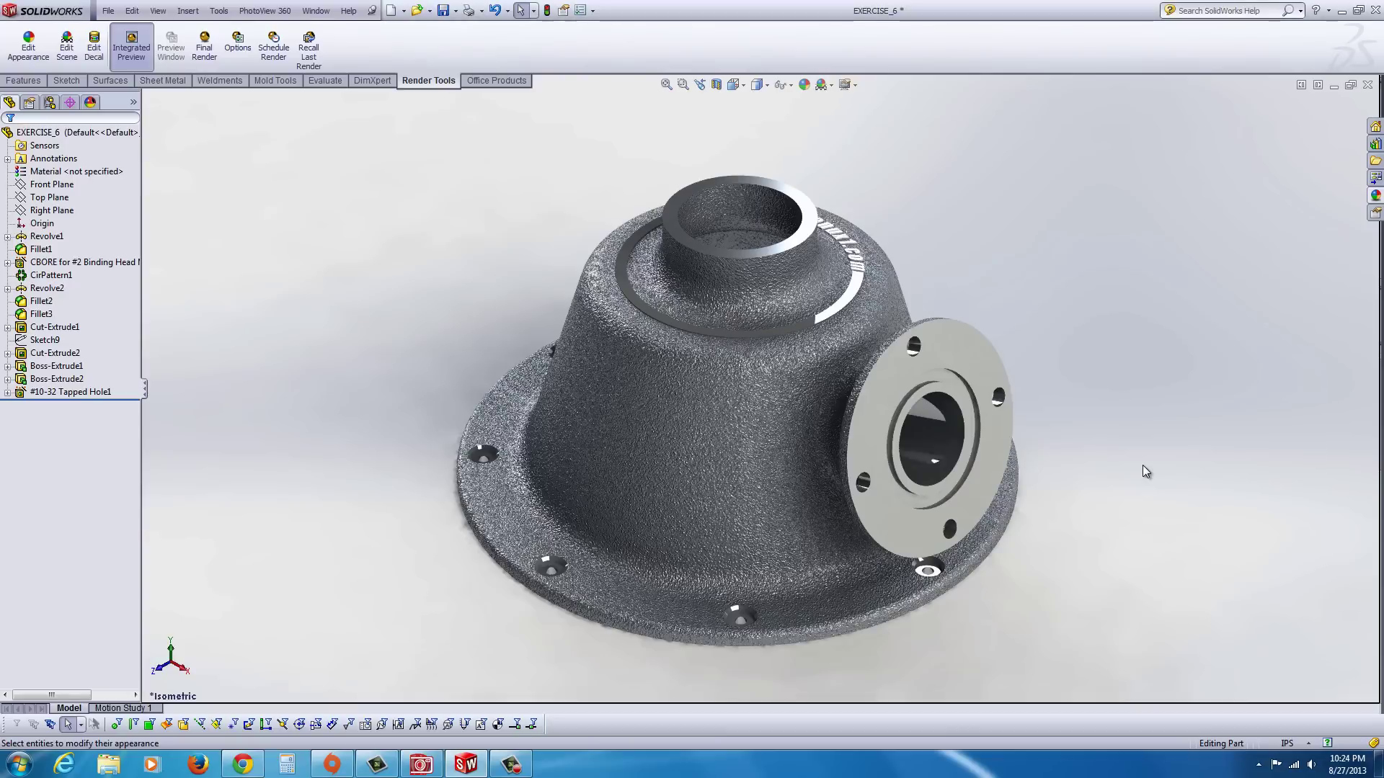
key(alt)
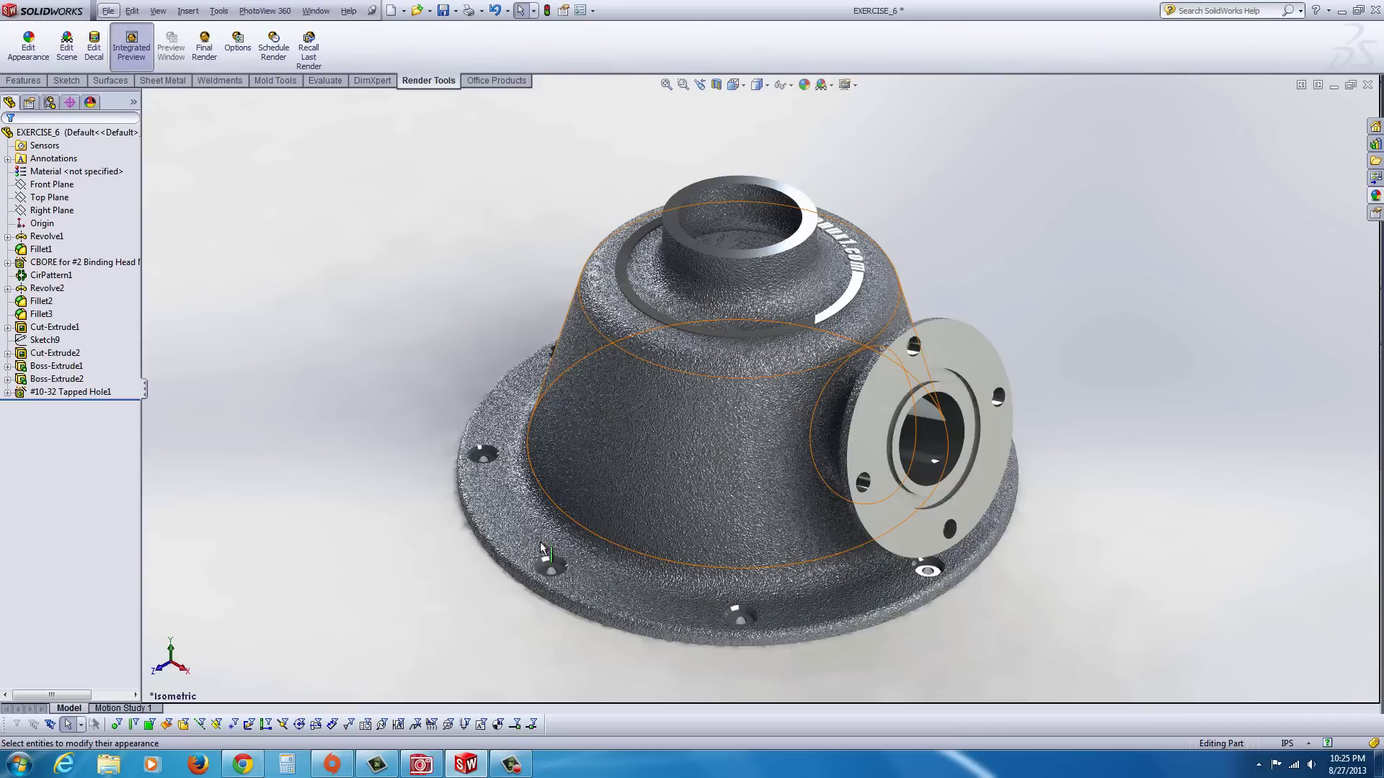
- Start a blank Word 2010 document with the author's name and 'SolidWorks Portfolio' on separate lines
click(19, 764)
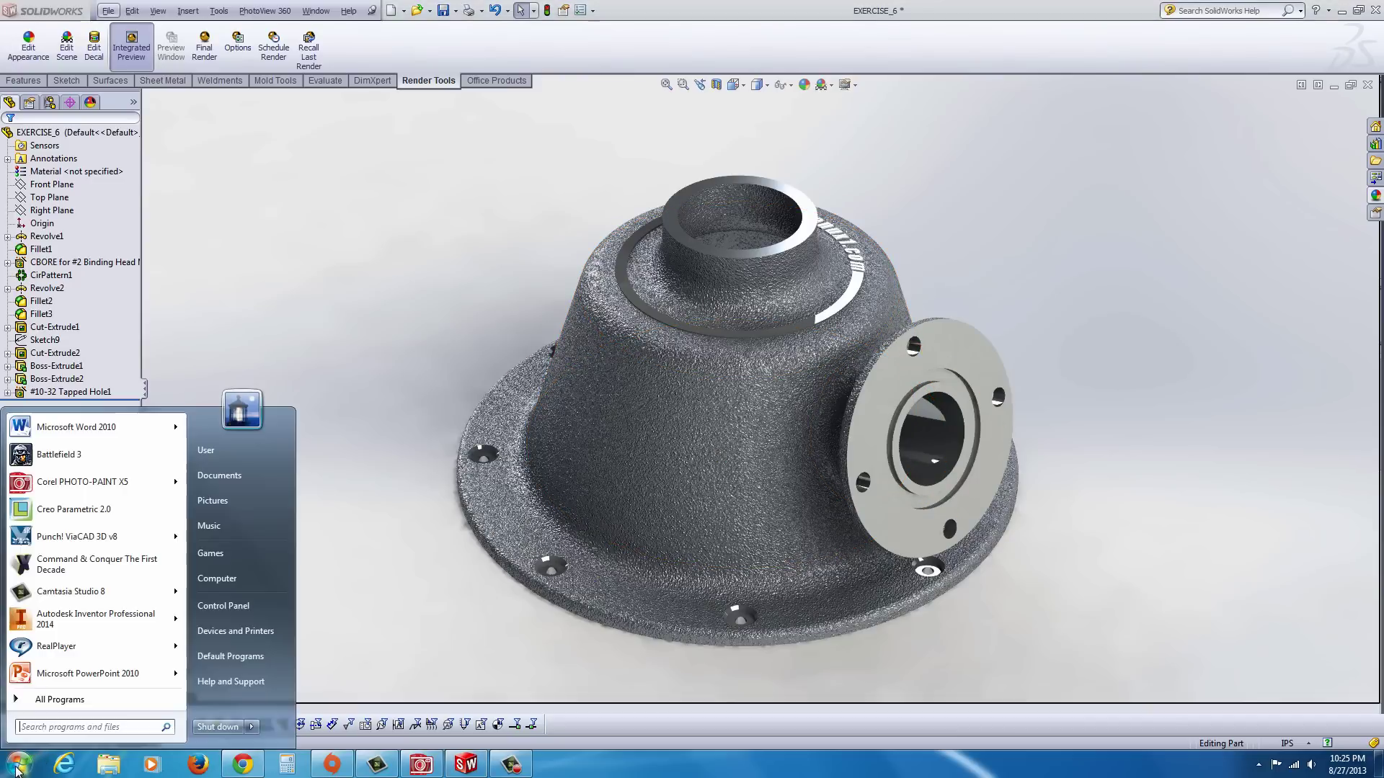
click(88, 428)
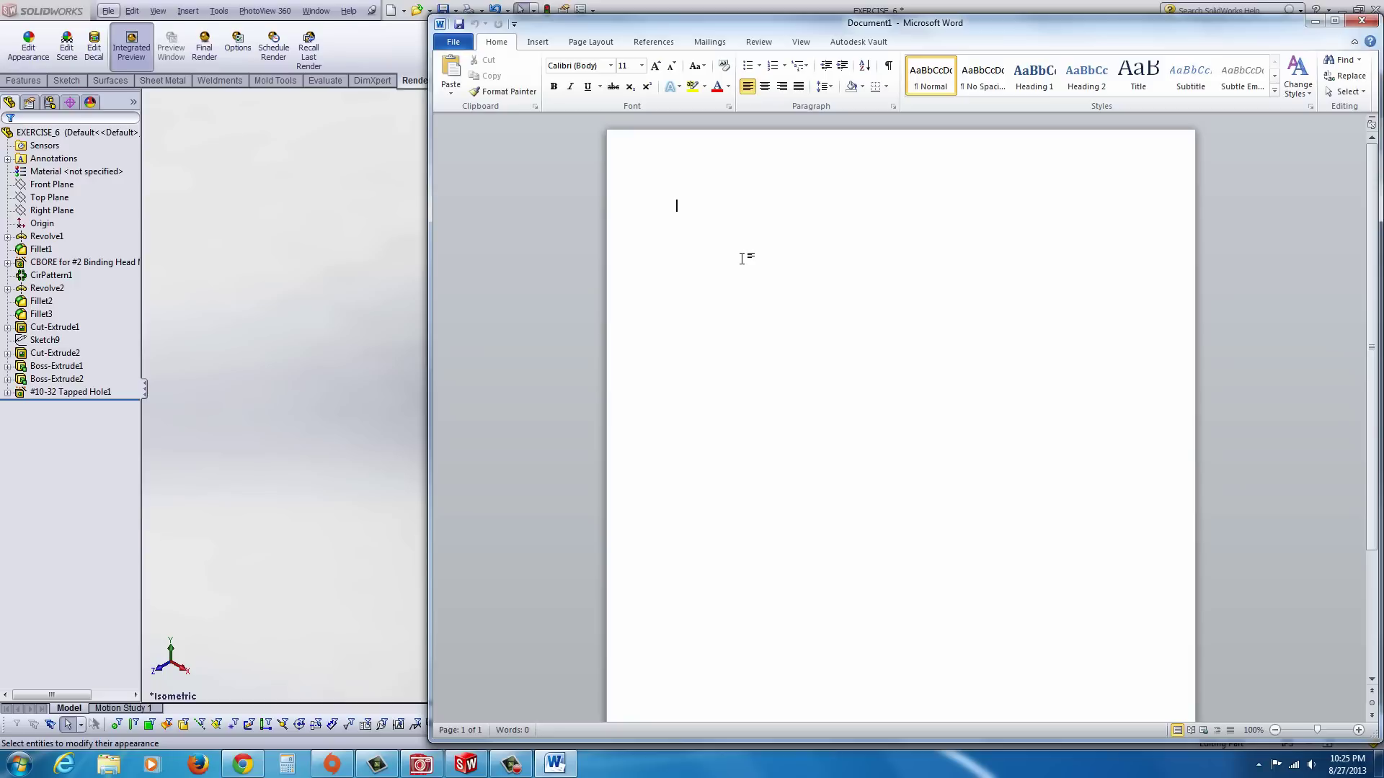
text(c. S. Sikora)
key(Return)
text(SolidWorks)
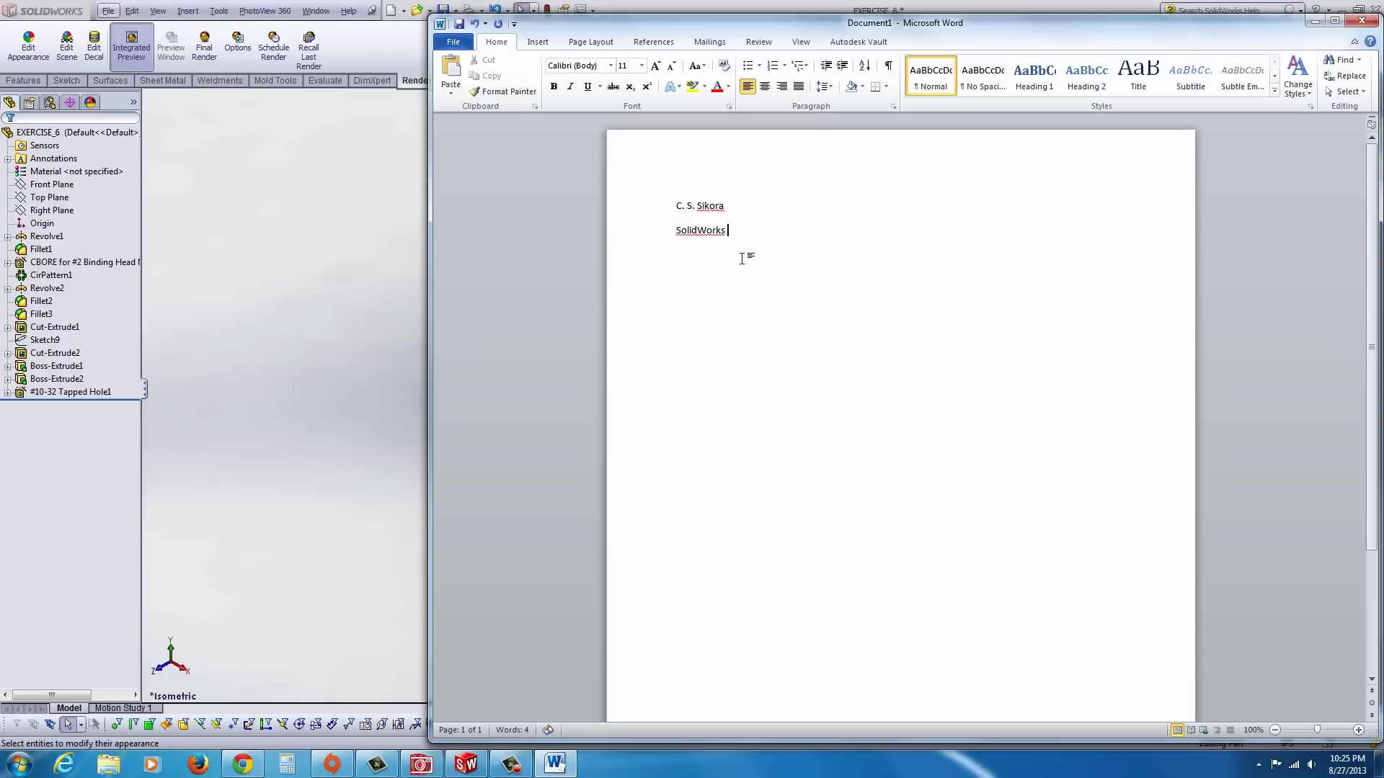
text( Portfolio)
key(Return)
- Type the PART 6 line describing the revolve-built aluminum casting on the third line
text(E6)
key(BackSpace)
key(BackSpace)
text(PART 6 – Th)
text(is part uti)
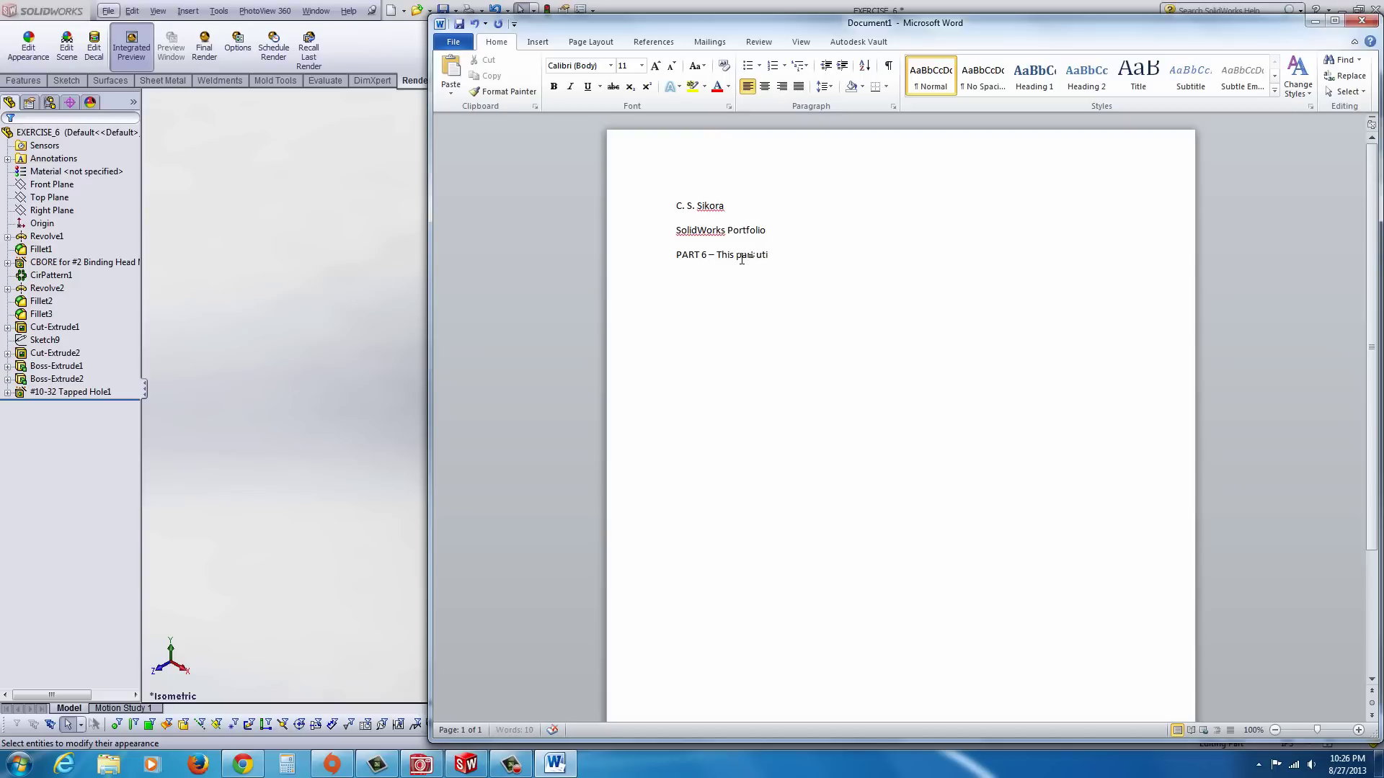
text(w)
key(BackSpace)
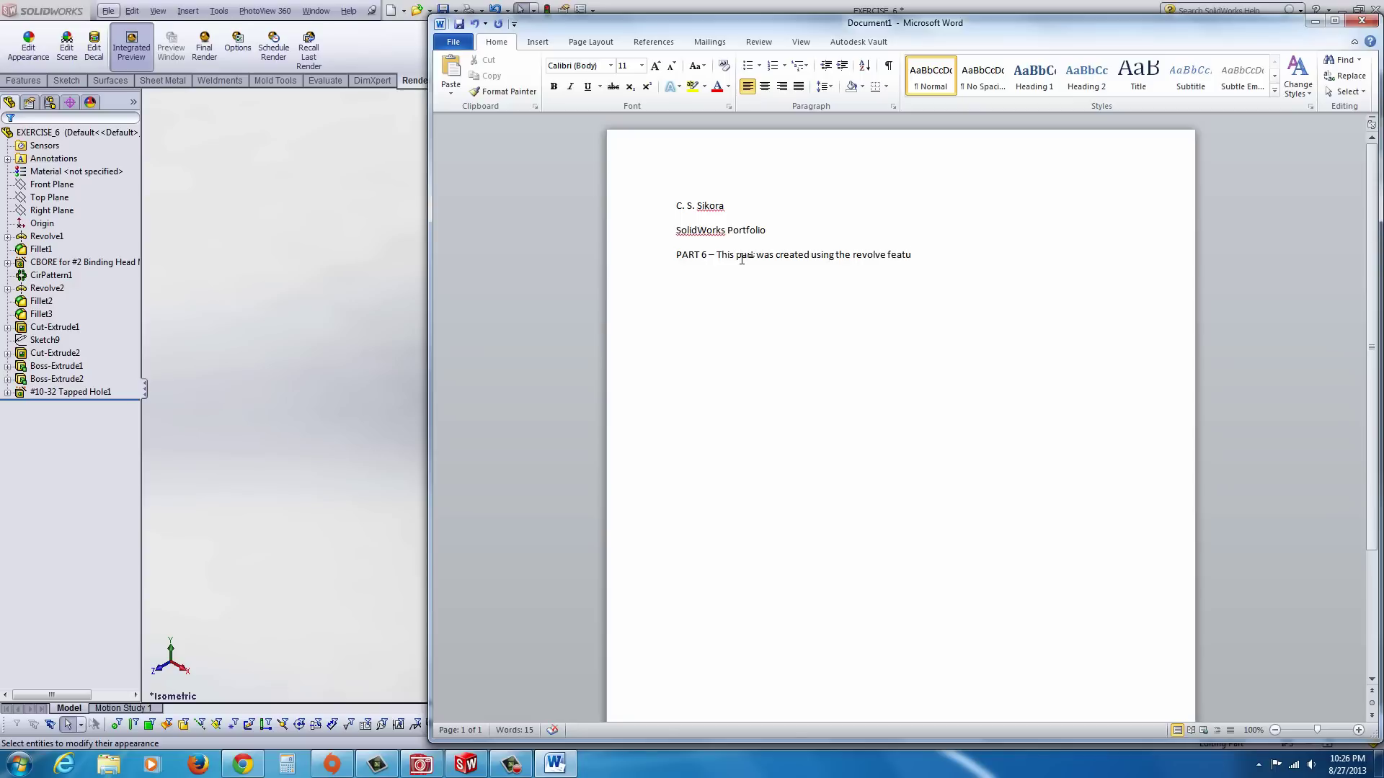
text(.)
text(g.)
- Paste the SolidWorks render below the PART 6 line and crop away the interface around the housing
key(Return)
key(ctrl+v)
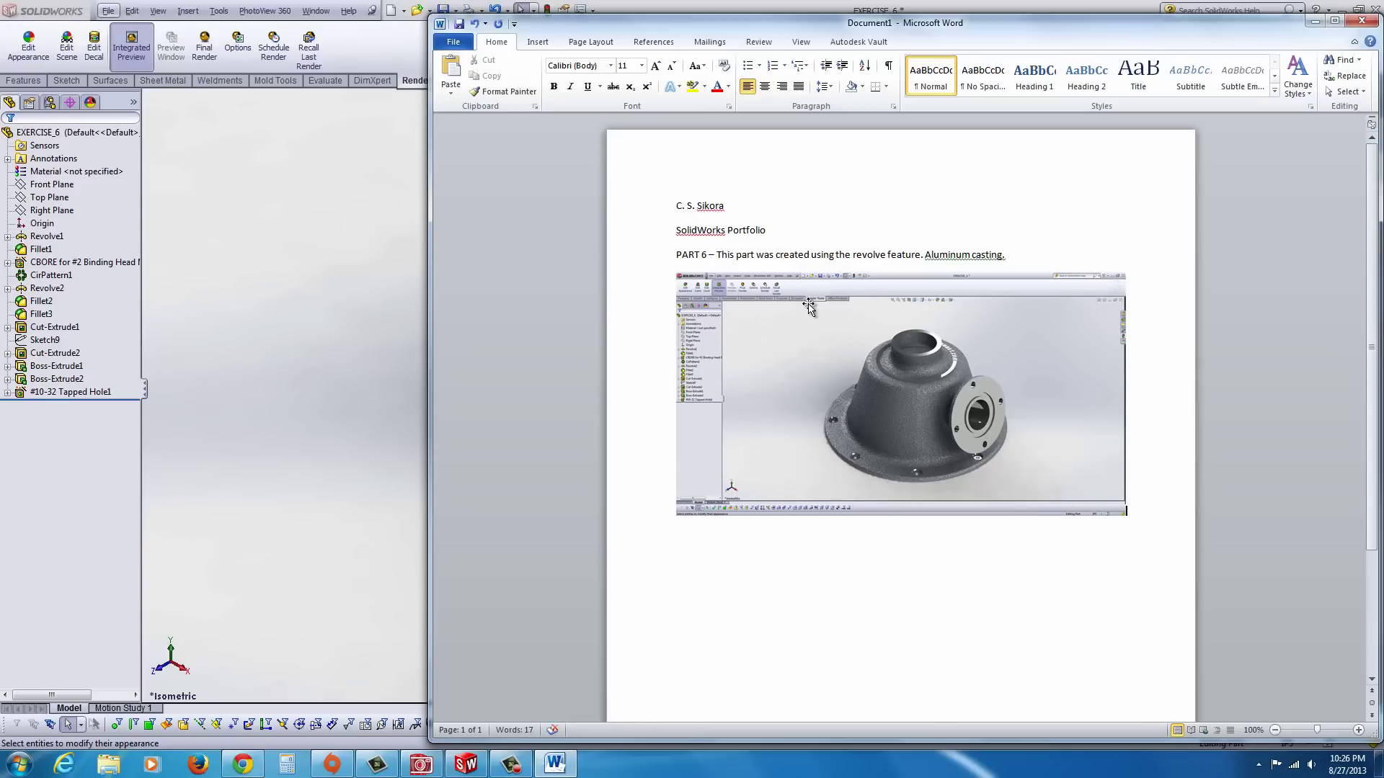
click(910, 395)
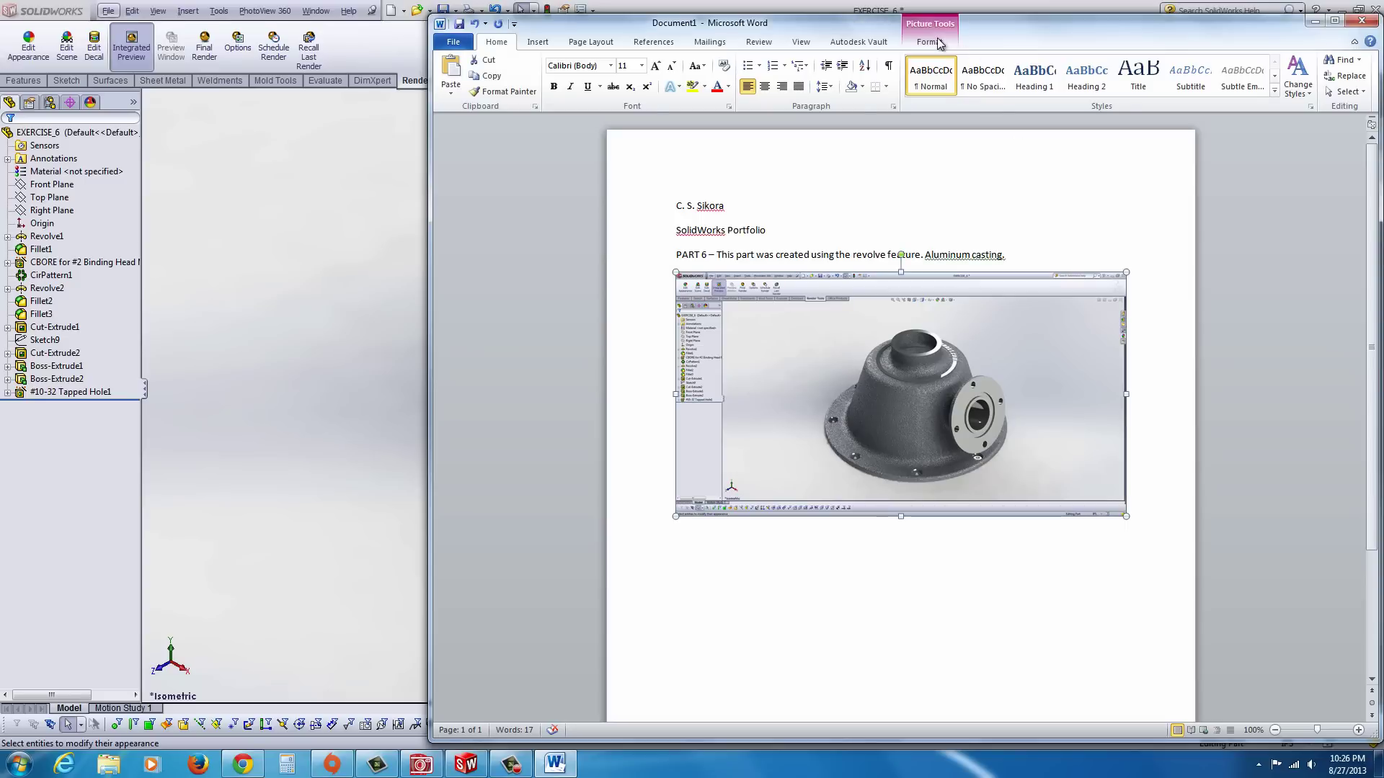
click(930, 42)
click(1260, 69)
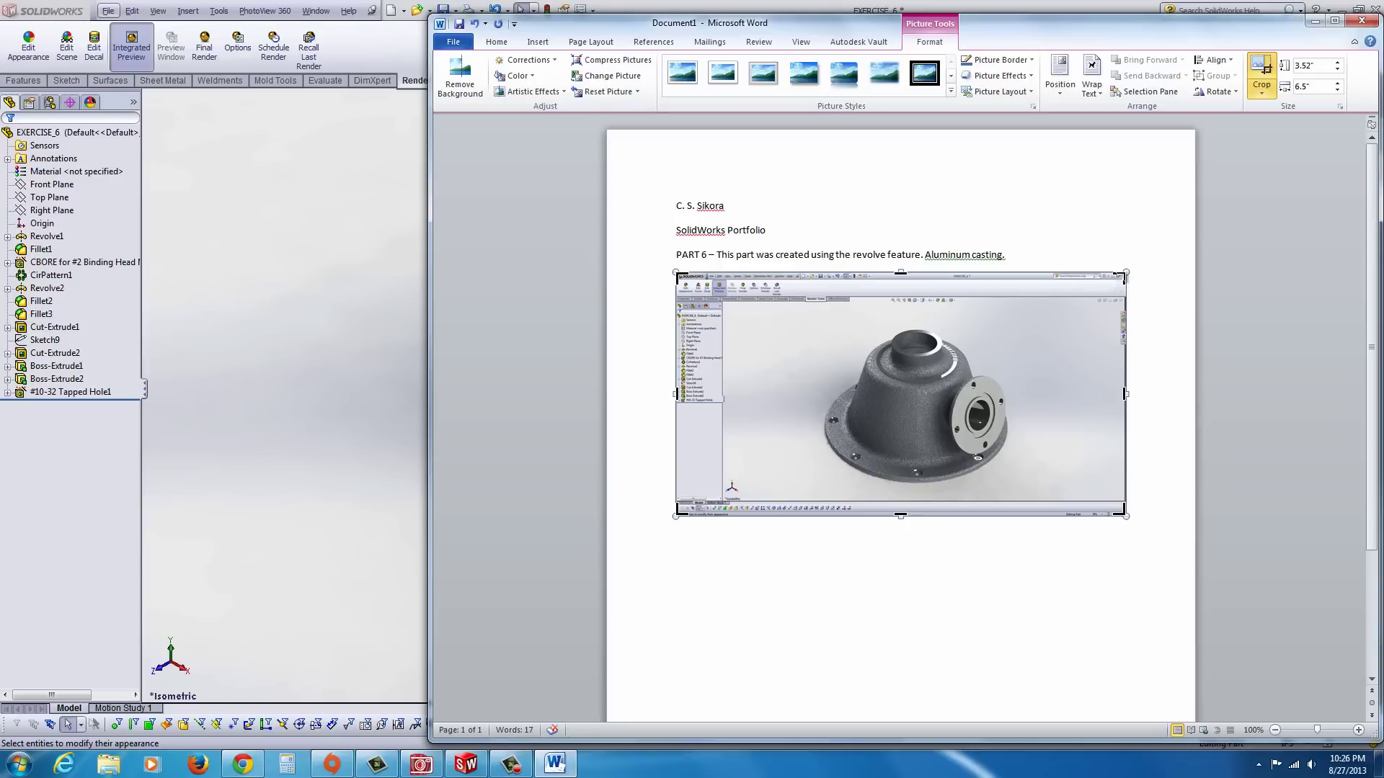
drag(1122, 276, 1016, 318)
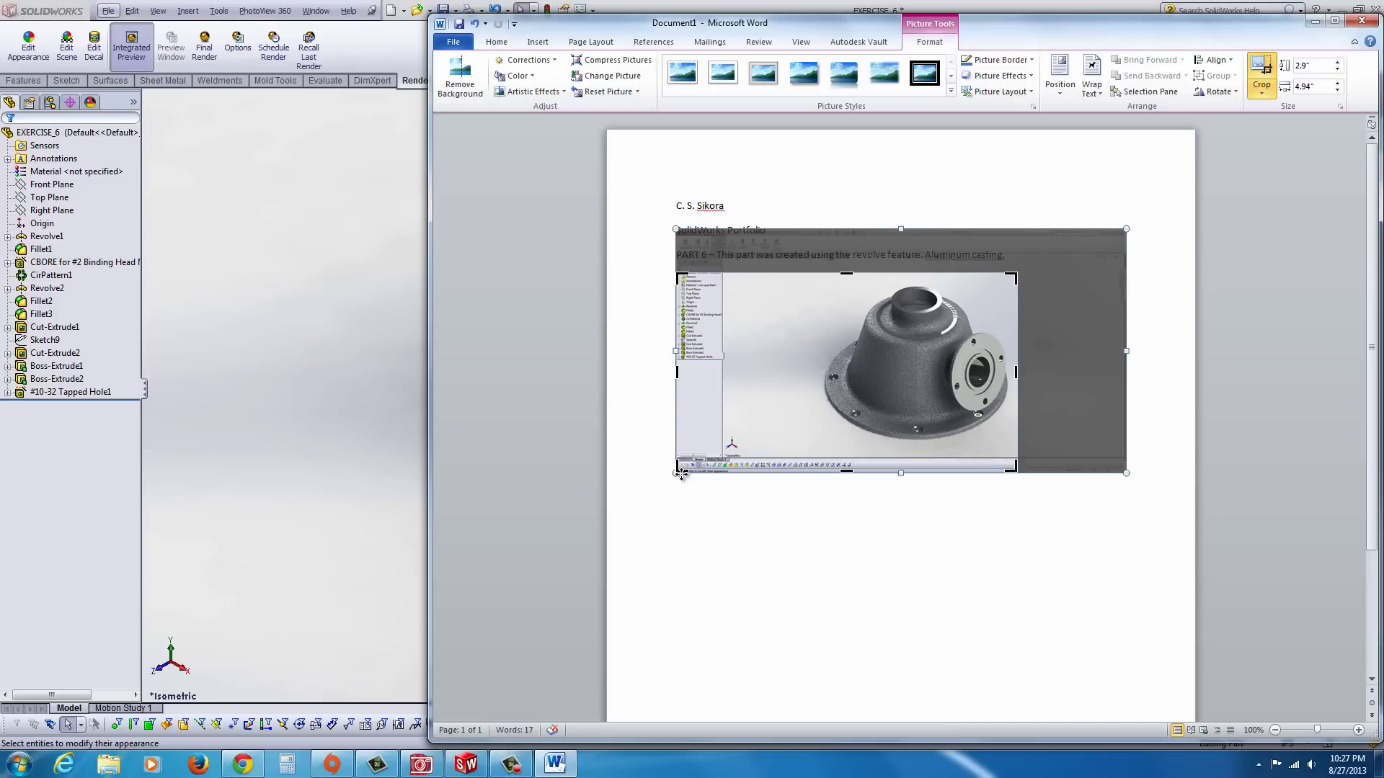
drag(678, 467, 808, 449)
click(983, 533)
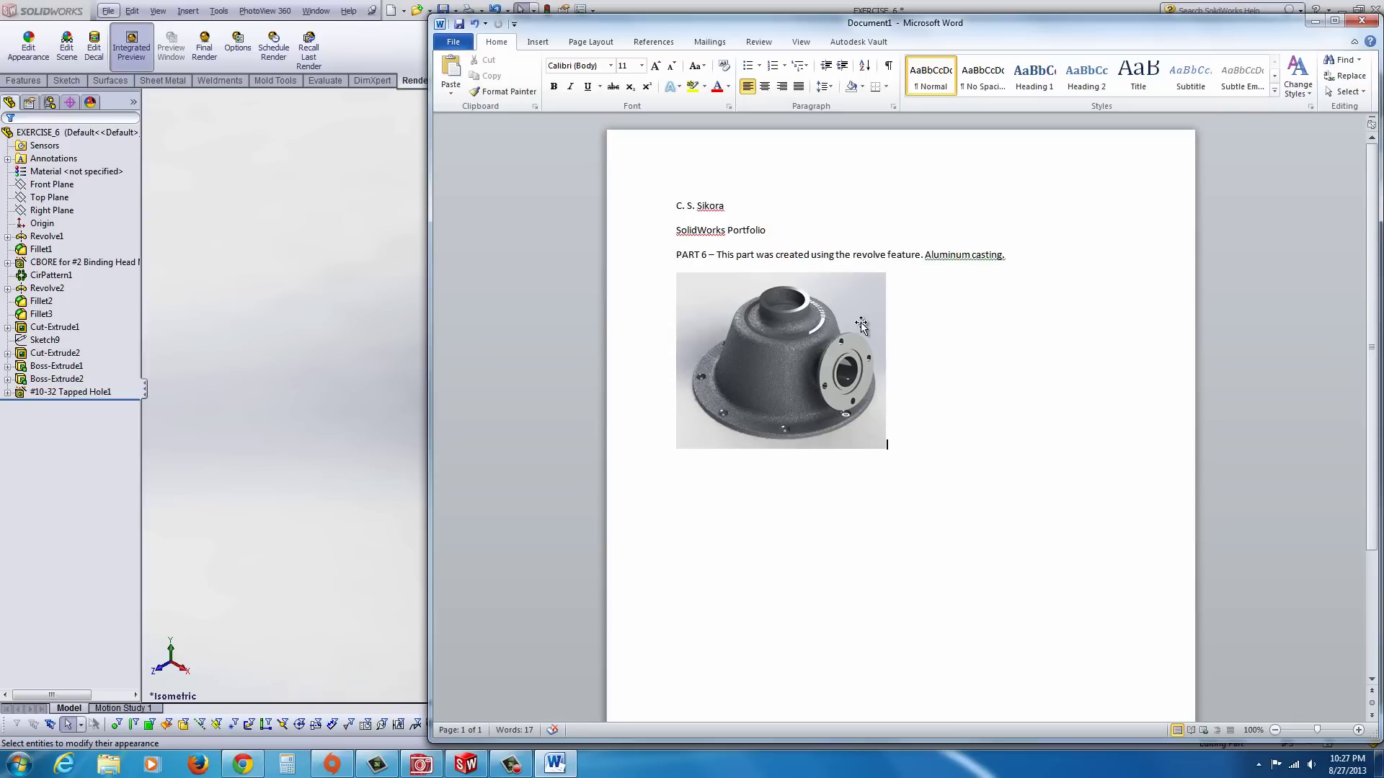
- Enlarge the housing picture, apply the Rotated, White picture style, and add an empty line below
click(800, 350)
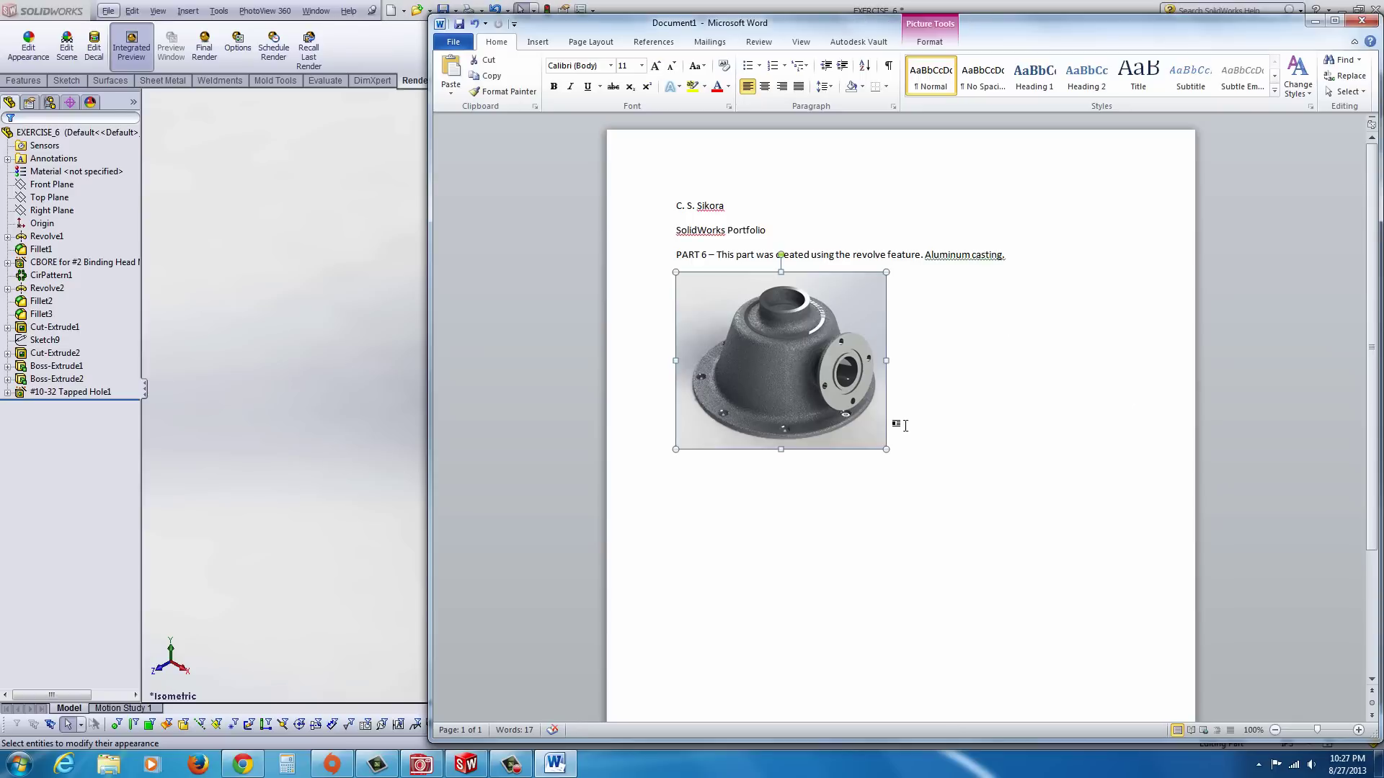
drag(886, 449, 967, 504)
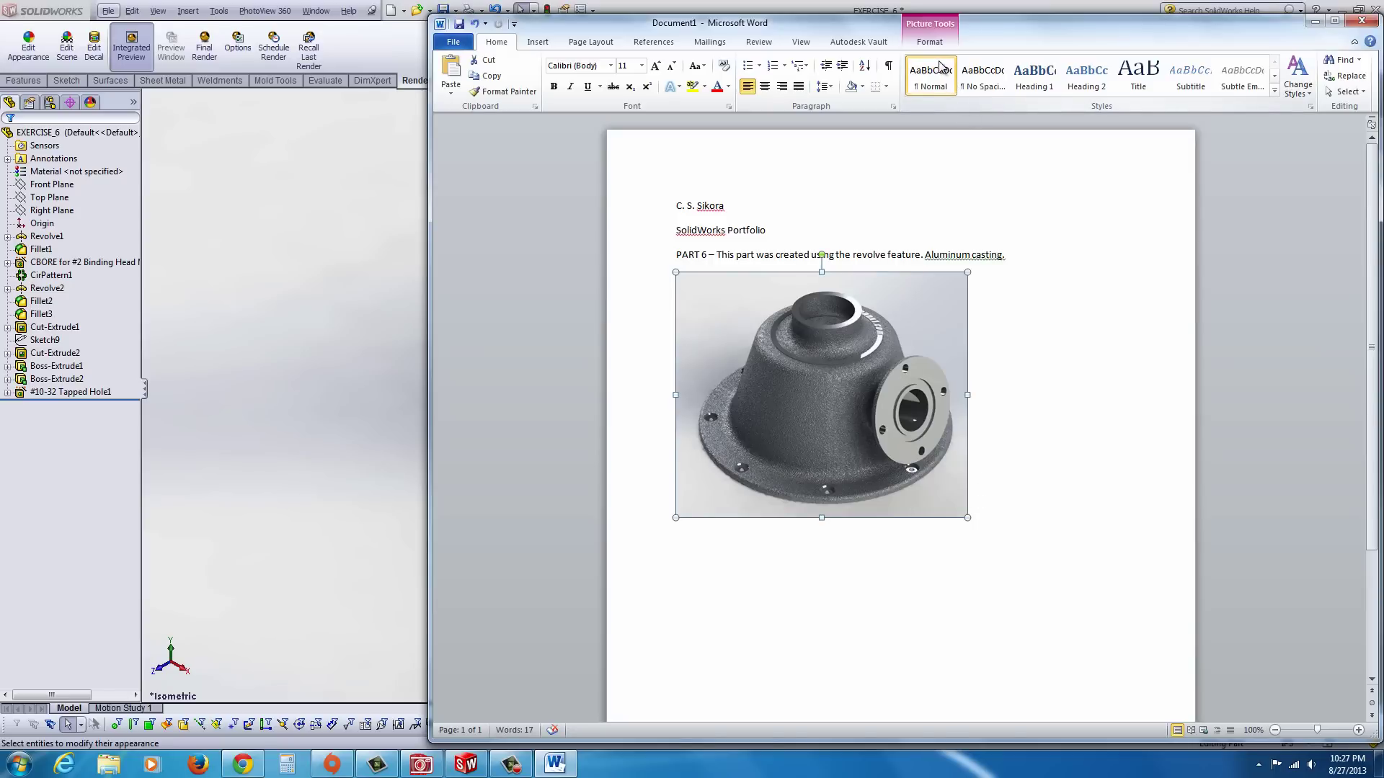
click(930, 41)
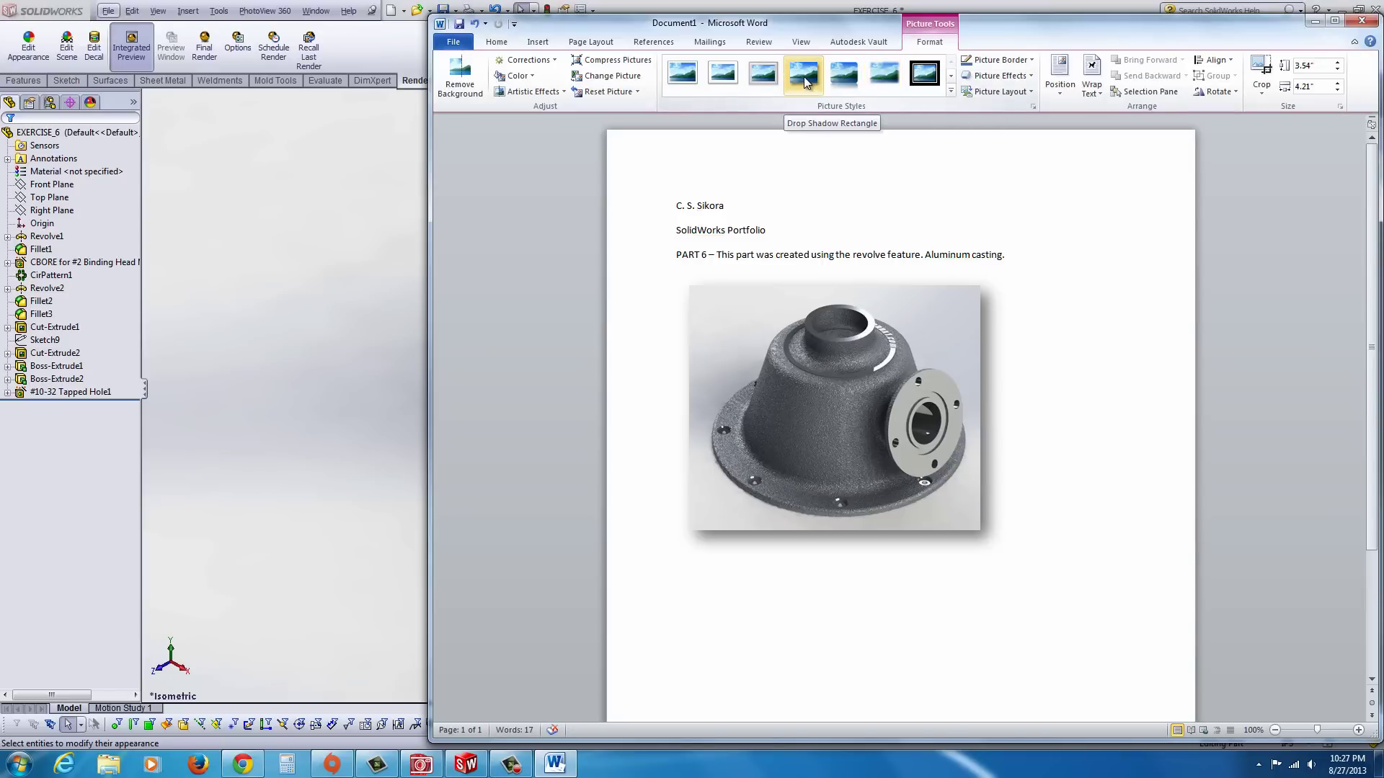
click(951, 90)
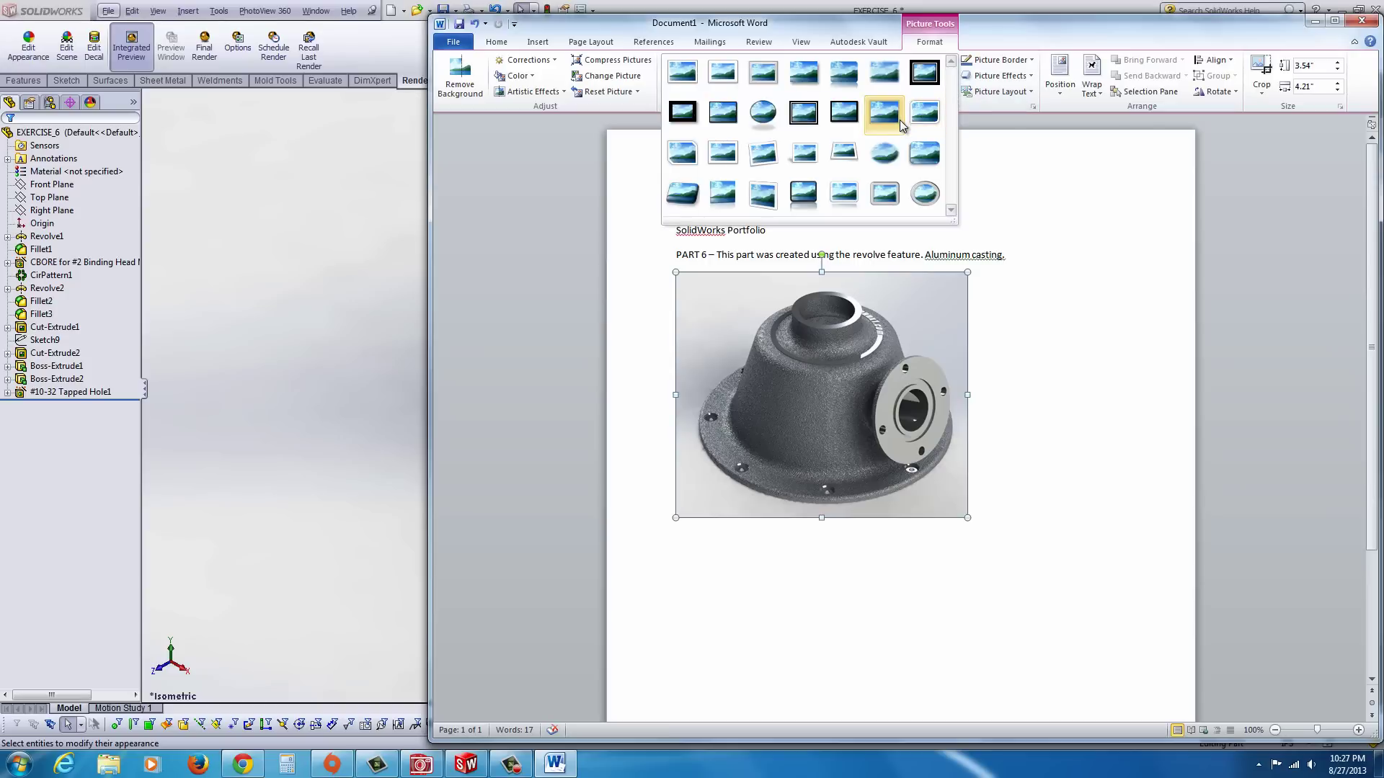
click(775, 158)
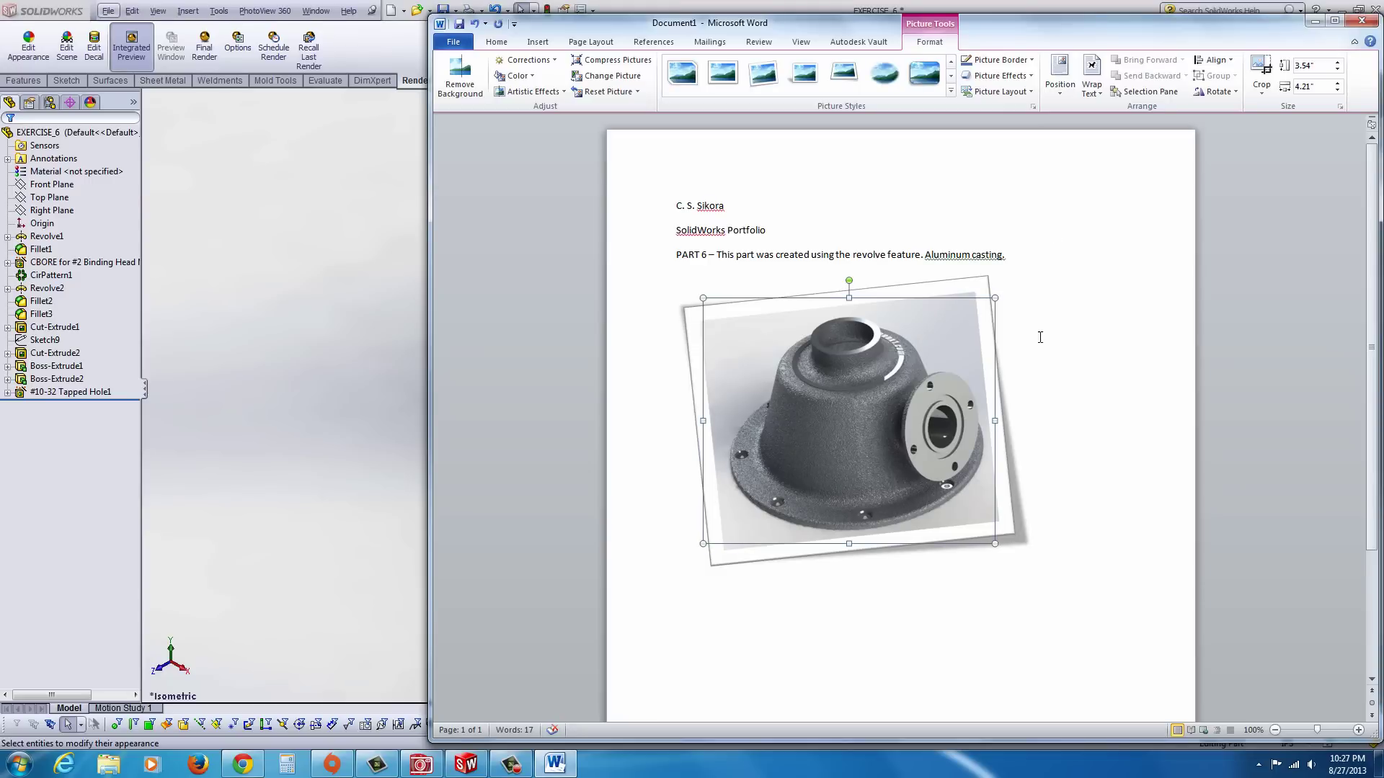
click(1041, 538)
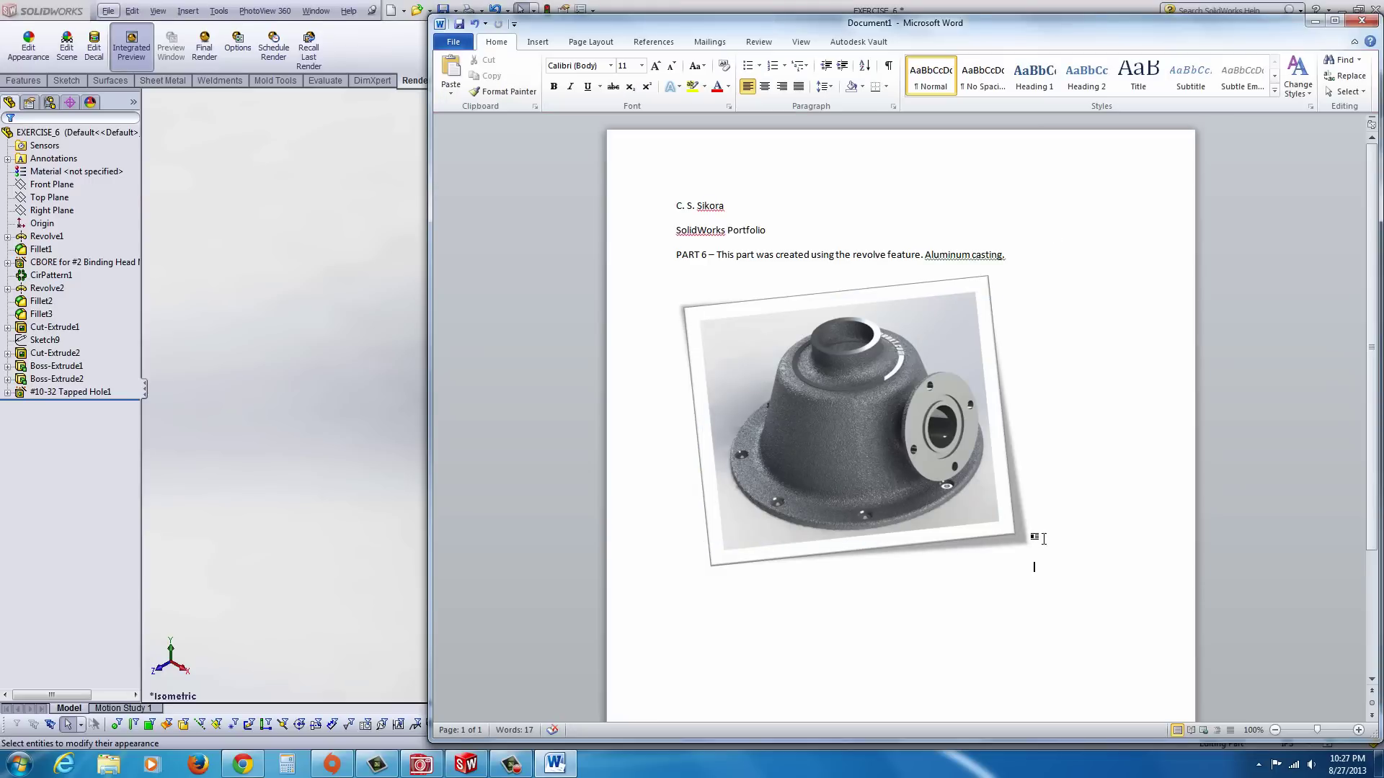
key(Return)
- Switch to SolidWorks and display the EXERCISE_6 drawing Sheet1 with its views and Section A-A
click(270, 269)
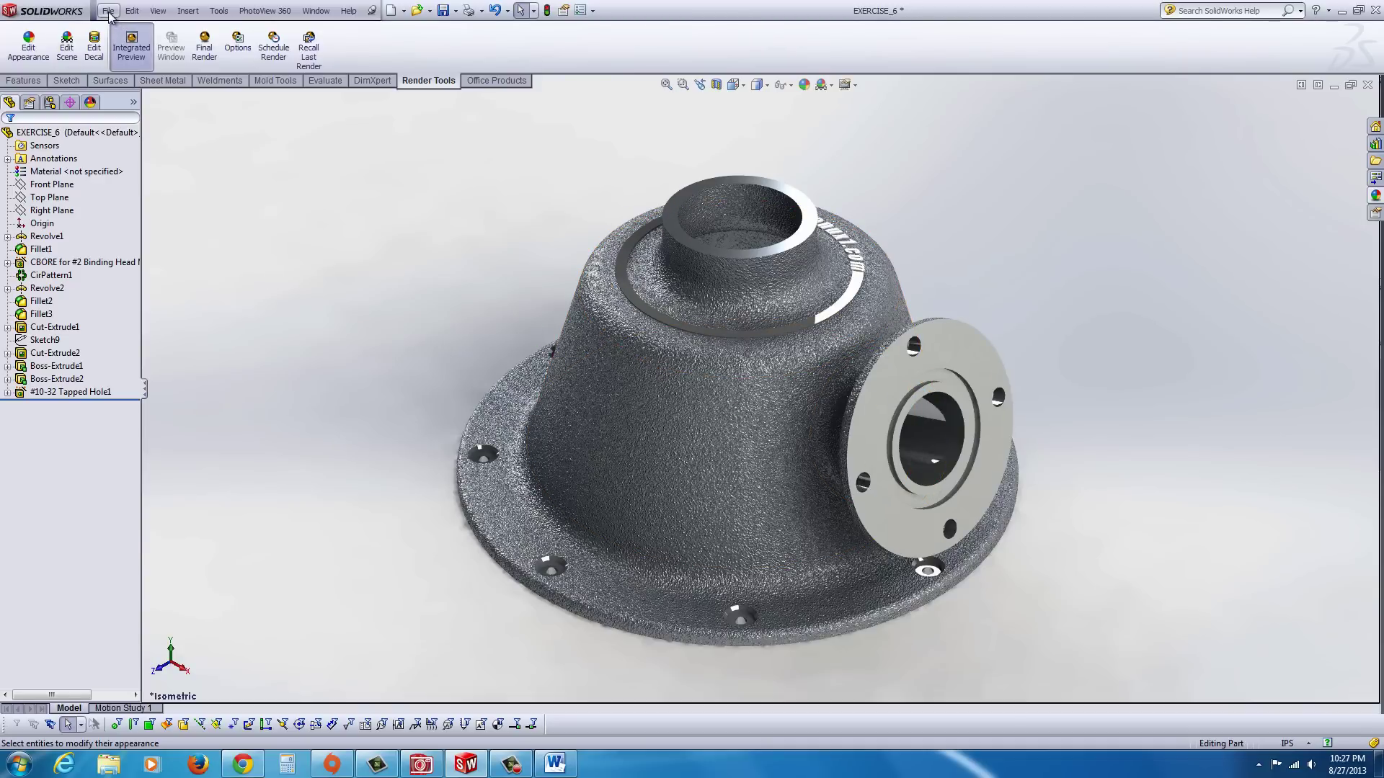
click(510, 764)
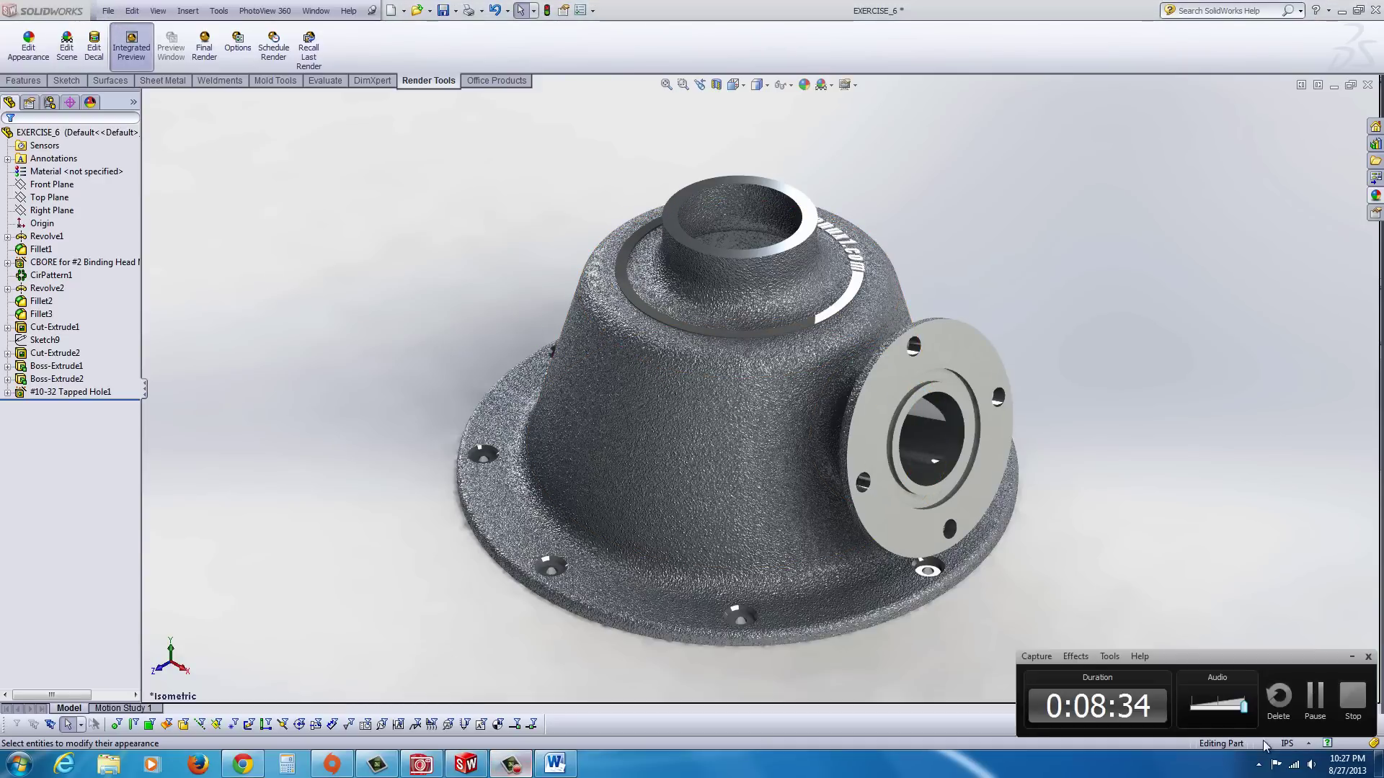
click(1316, 700)
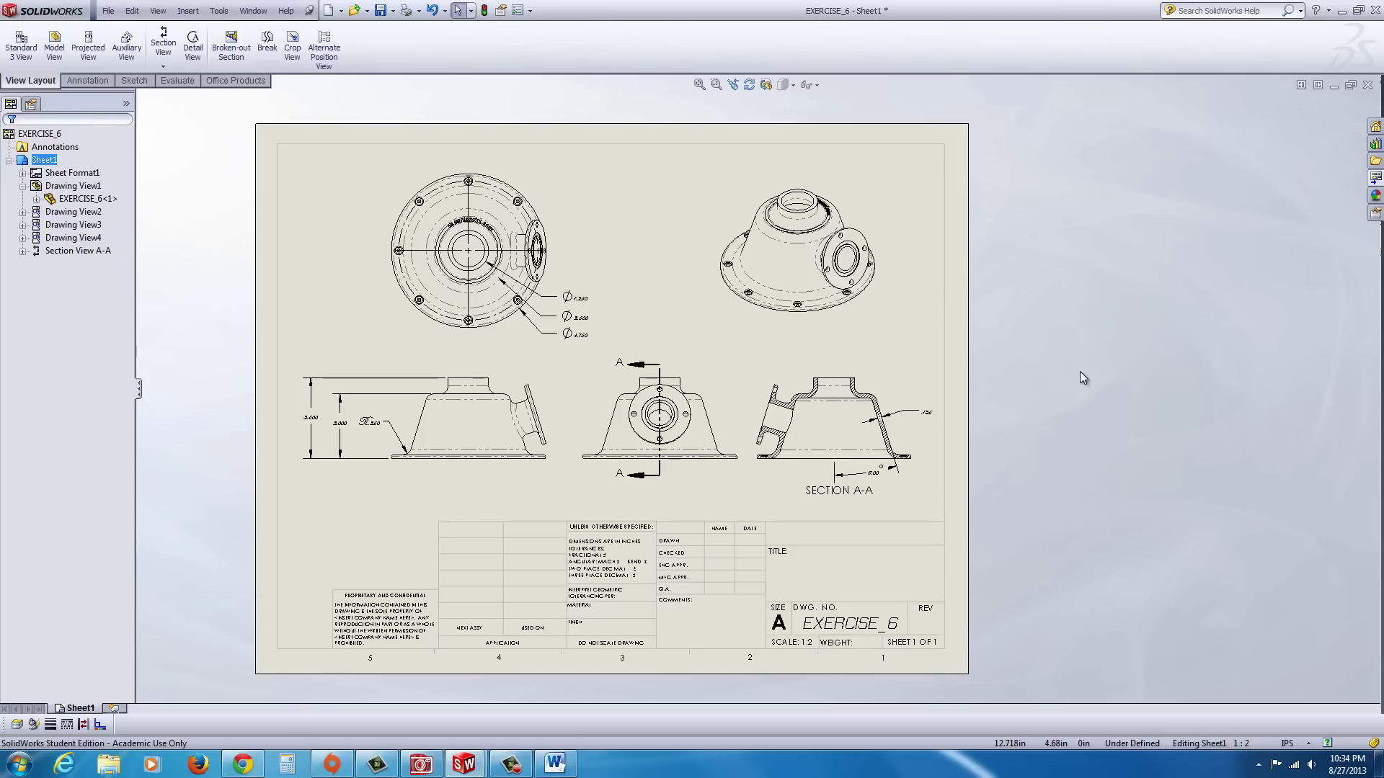
- Paste the EXERCISE_6 drawing screenshot into the portfolio and crop it to just the sheet
click(555, 764)
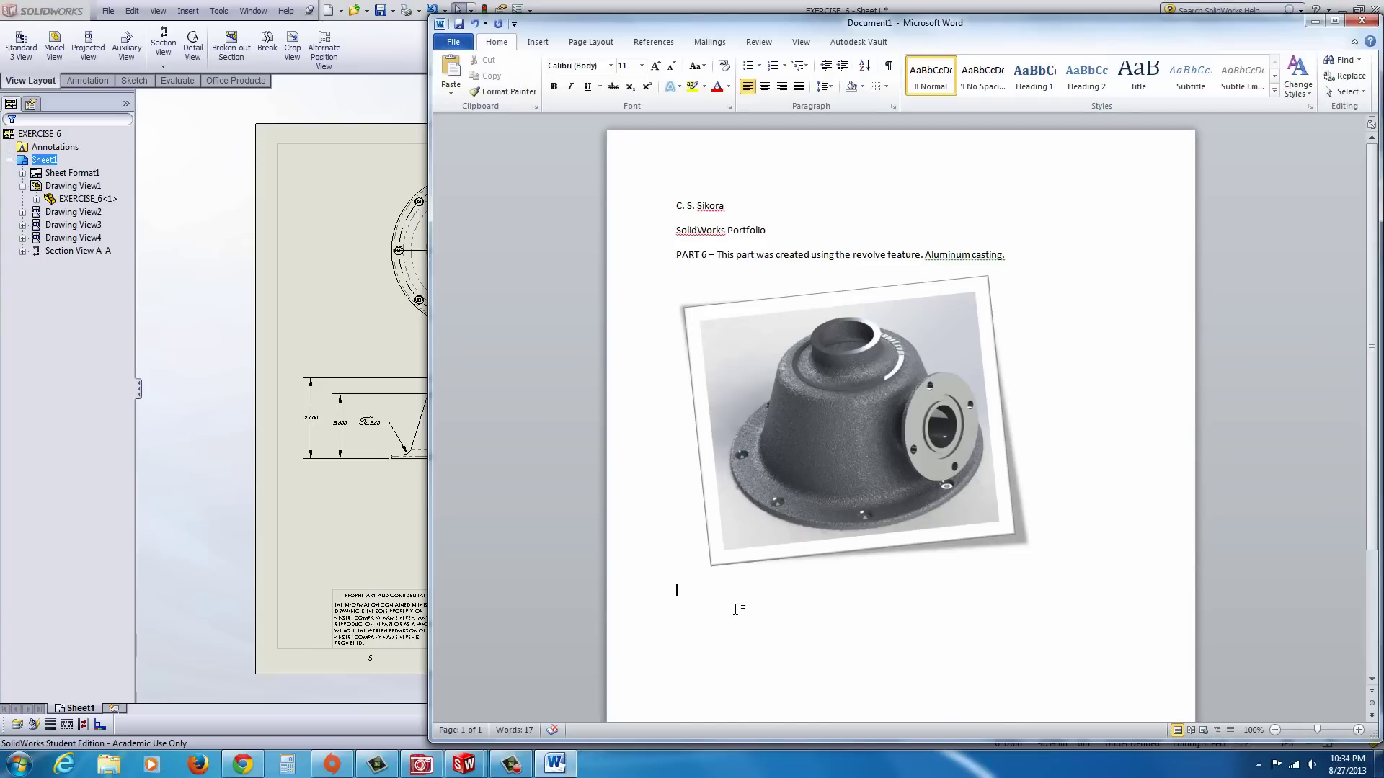
key(ctrl+v)
click(906, 565)
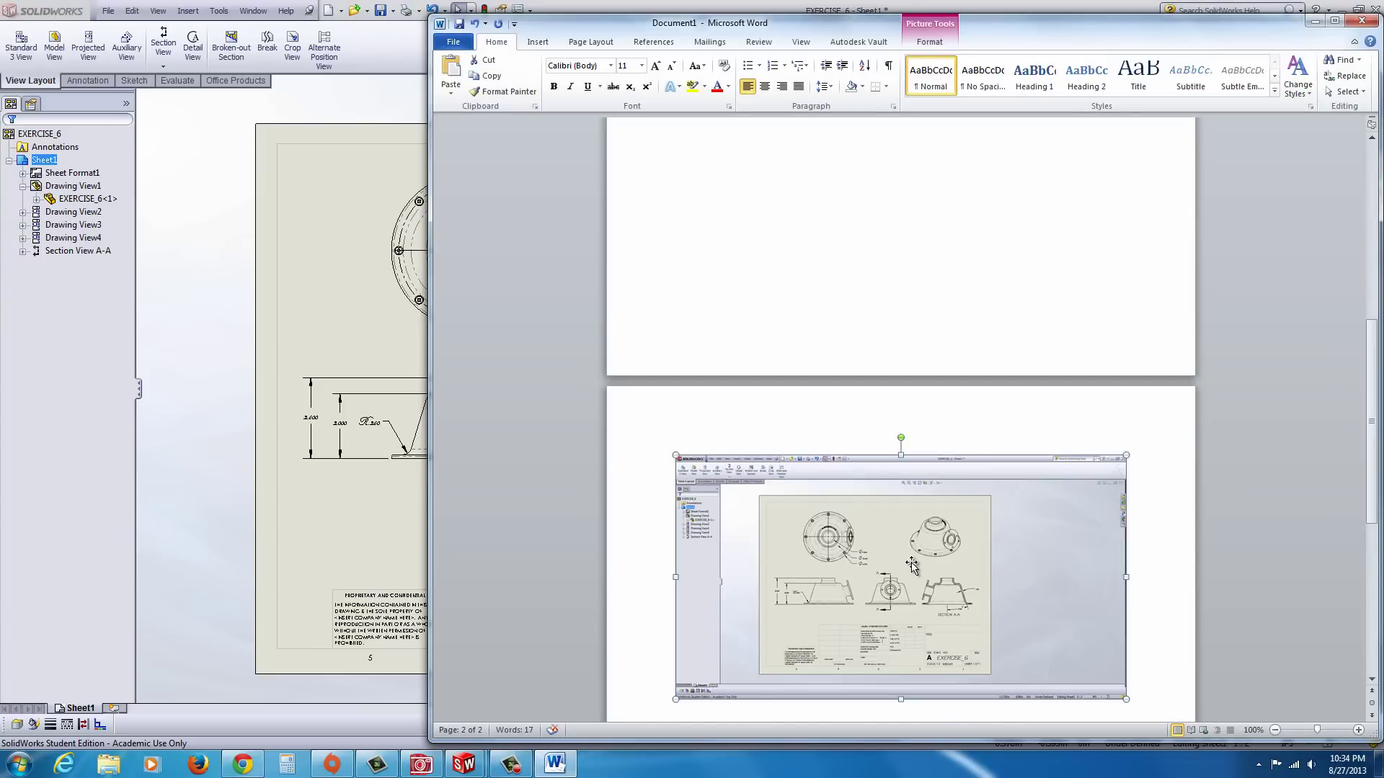
click(952, 42)
click(1261, 70)
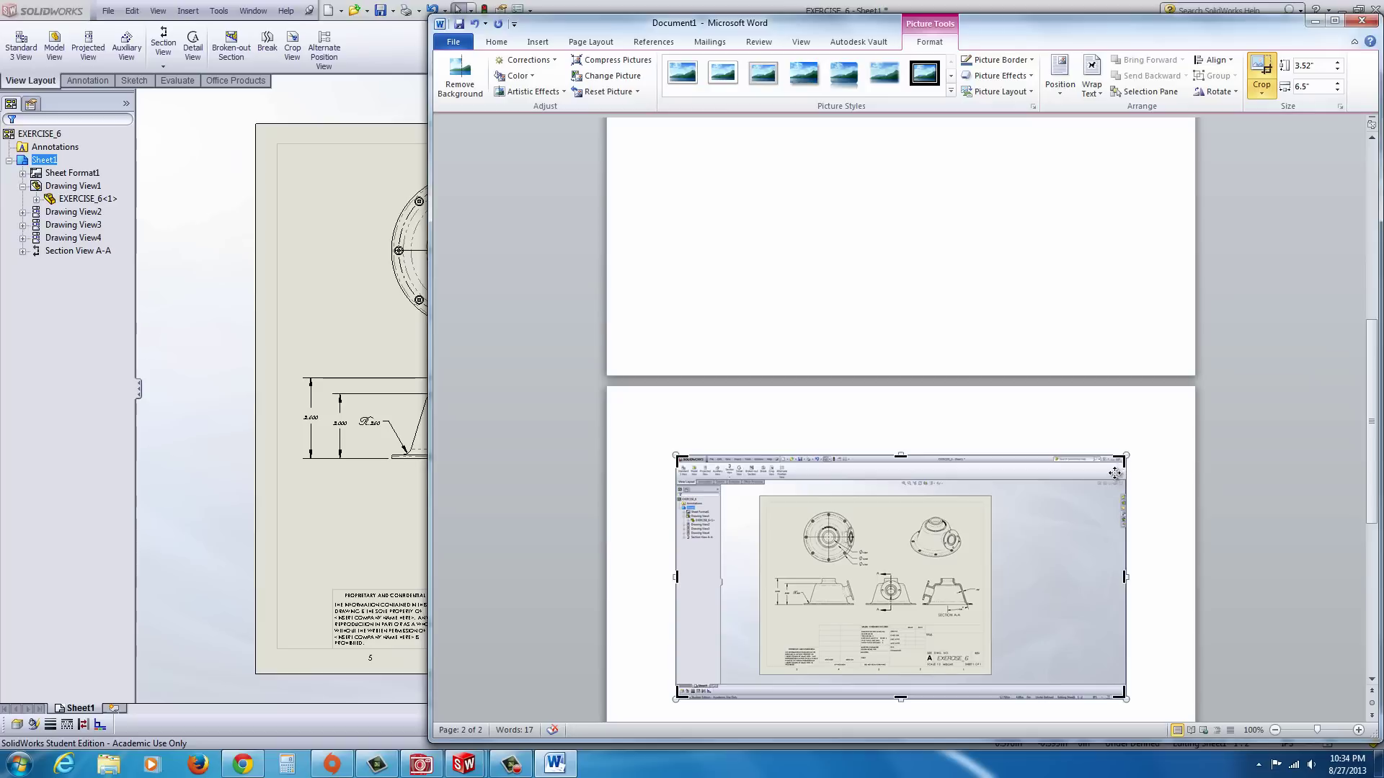
drag(1119, 458, 988, 494)
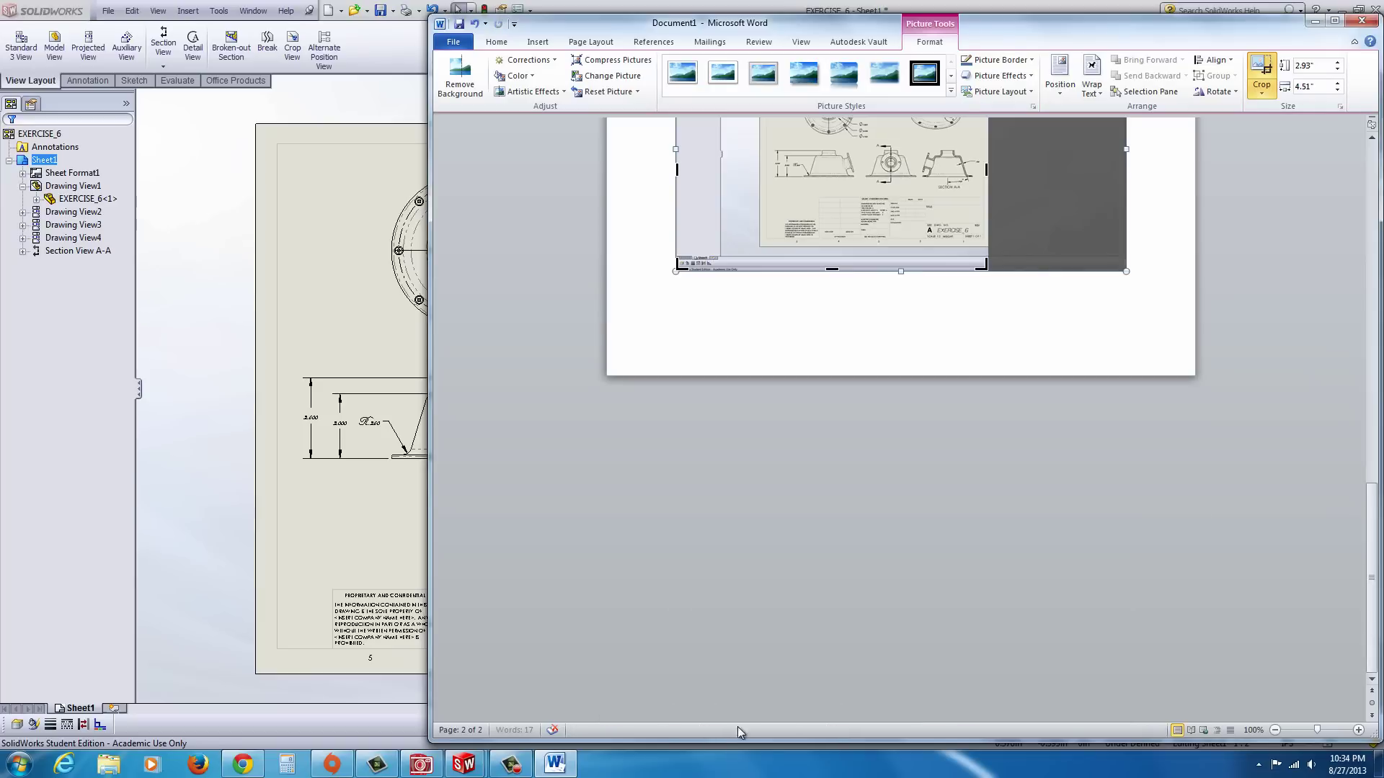
drag(677, 268, 763, 245)
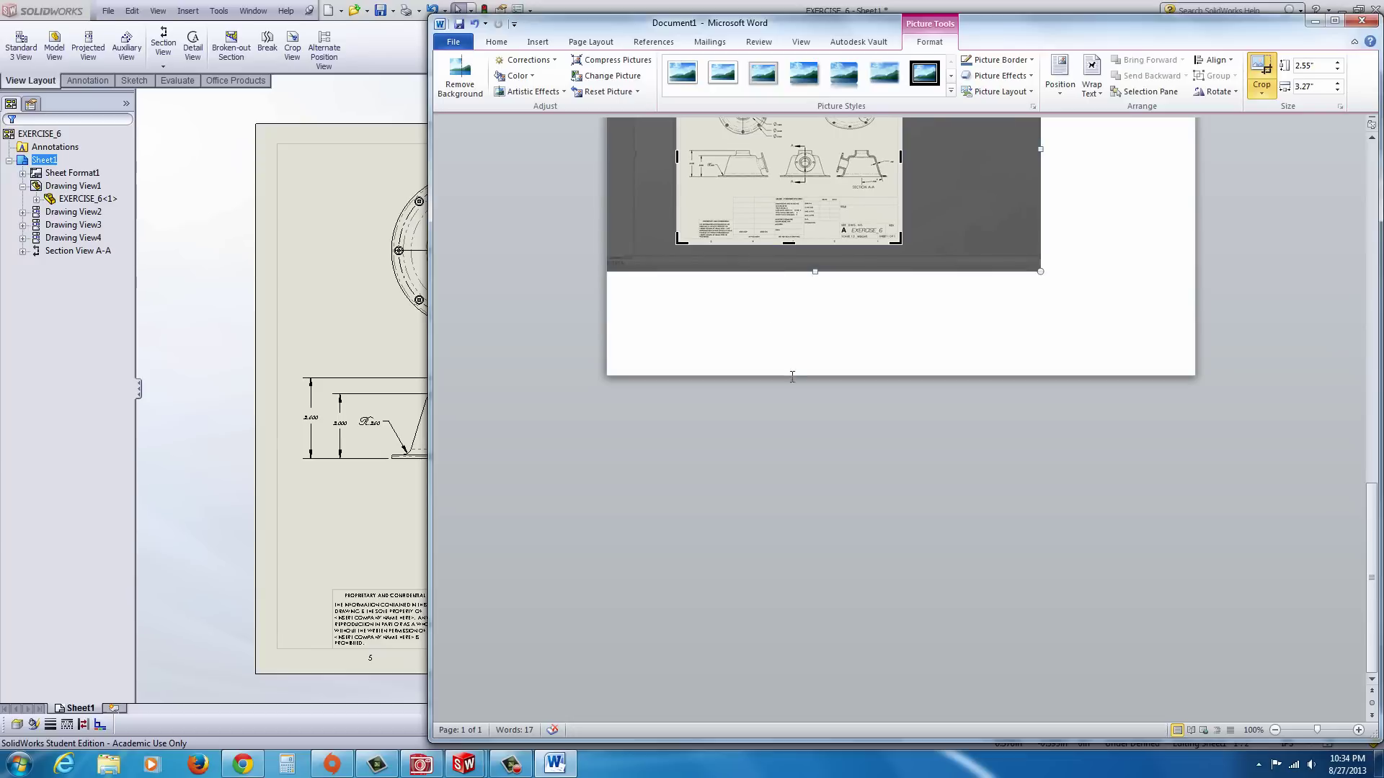
click(1118, 284)
scroll(972, 339, up, 6)
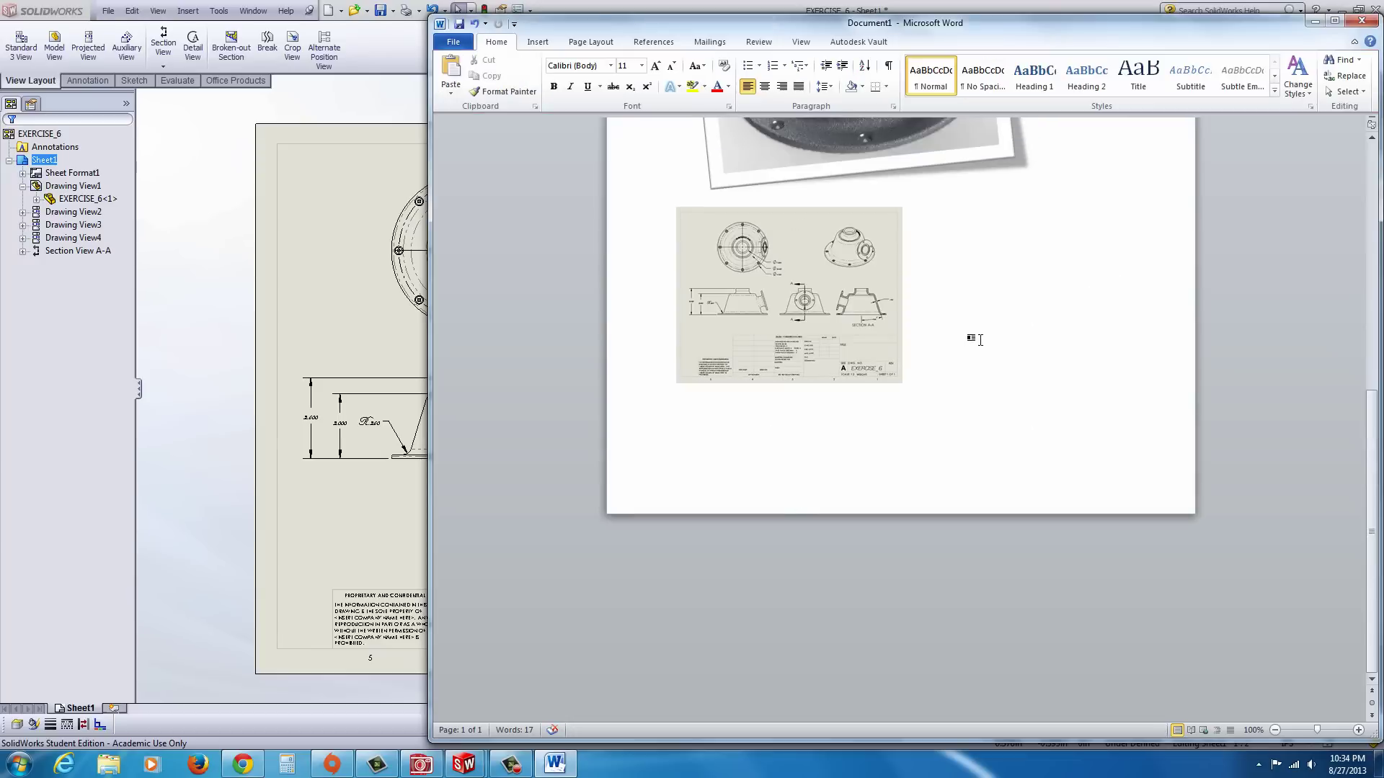
- Set the drawing to Behind Text, move it under the photo's corner, and resize to 3.7" × 4.74"
click(864, 441)
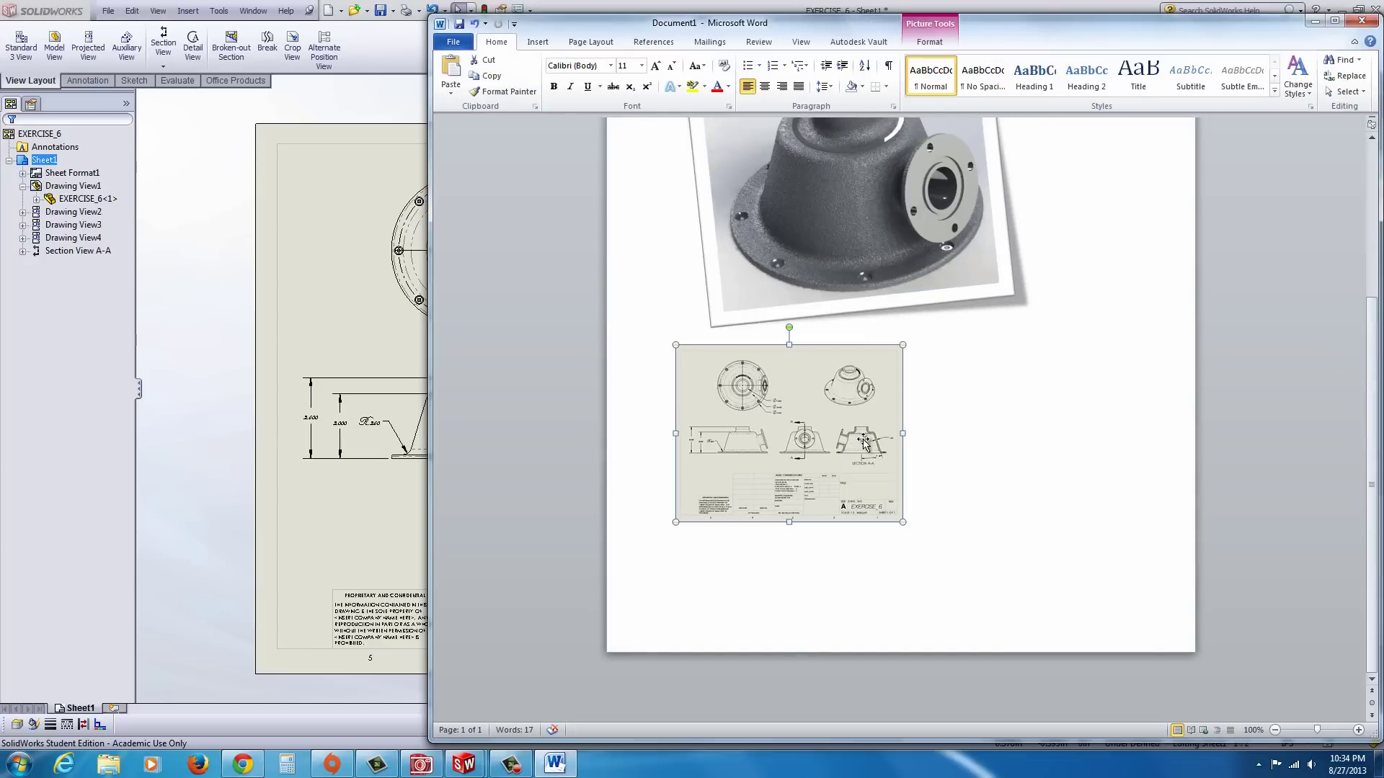
click(932, 45)
click(1093, 85)
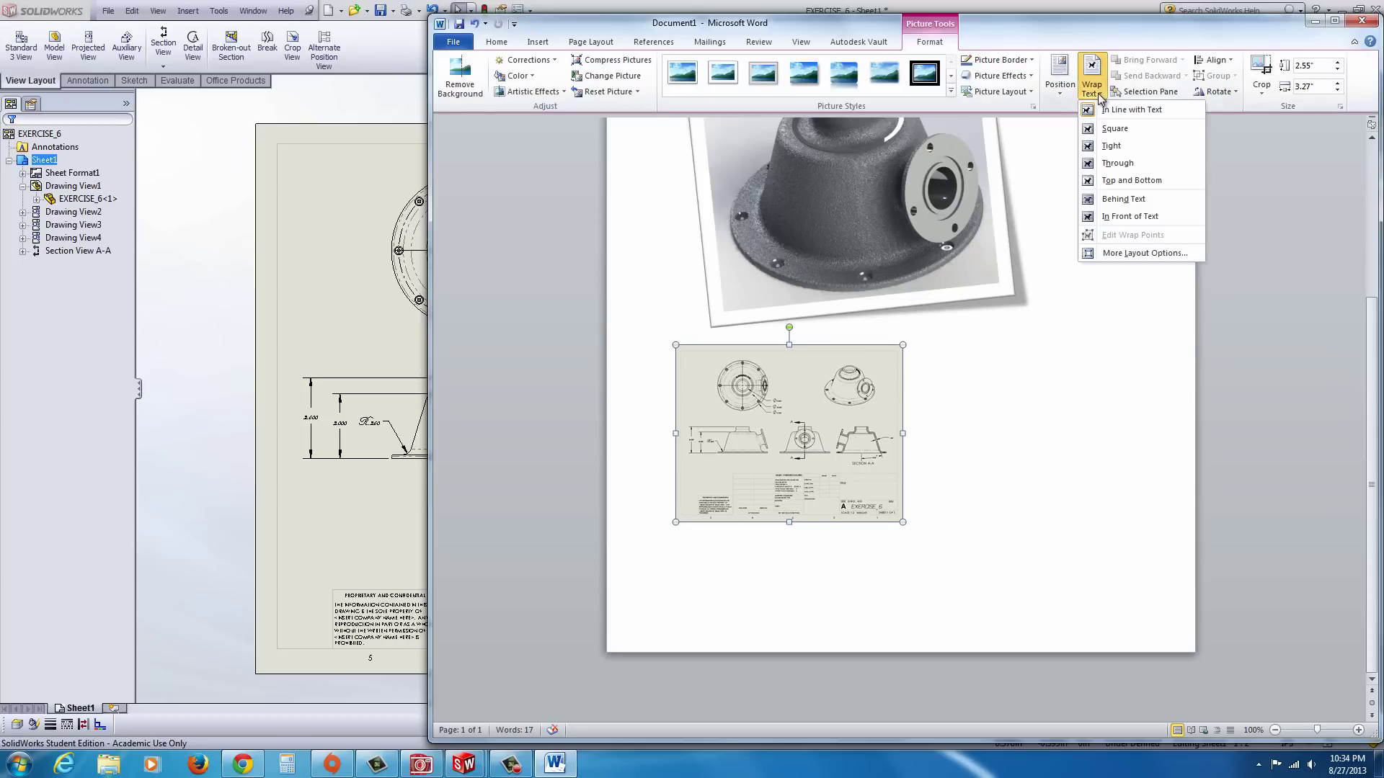
click(1092, 202)
drag(829, 446, 1056, 457)
drag(902, 355, 800, 276)
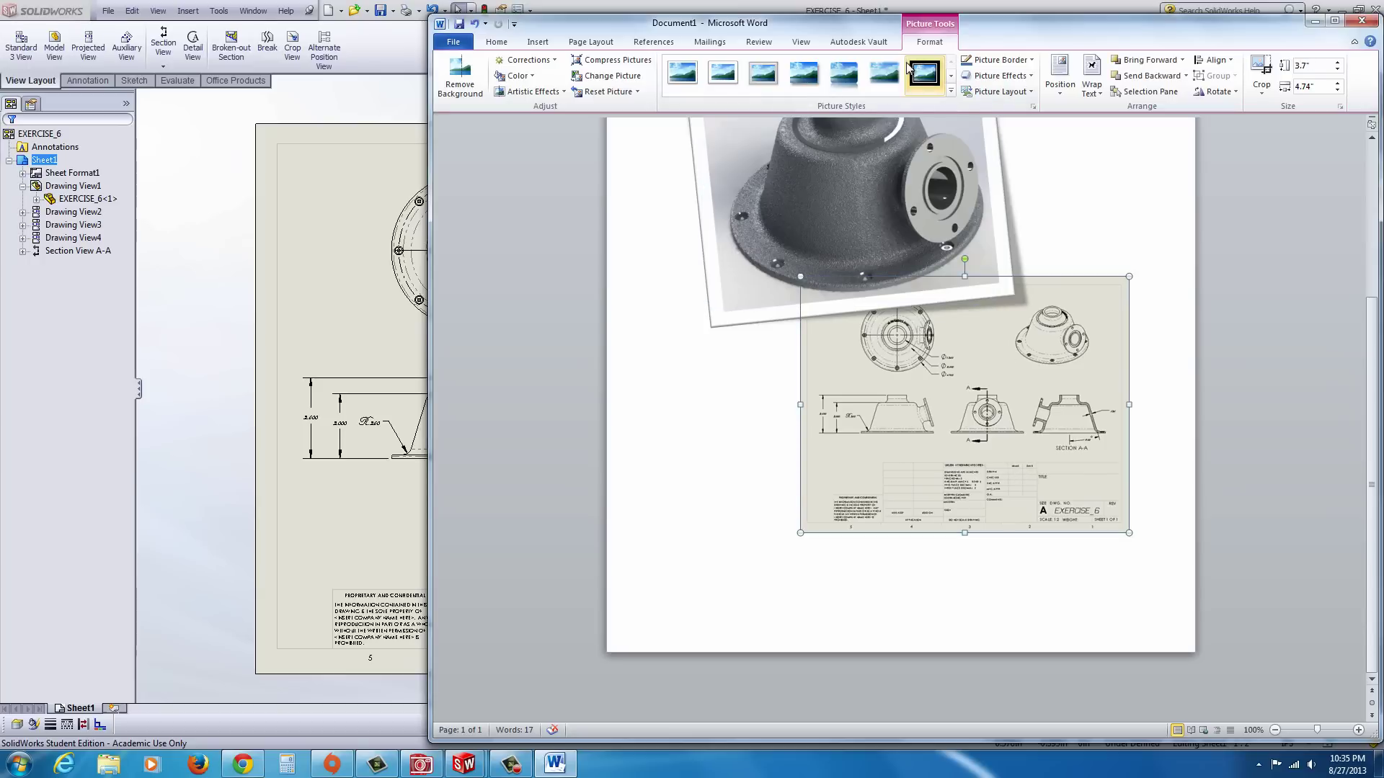
- Give the drawing the Drop Shadow Rectangle style and Brightness +20% Contrast -20% correction
click(813, 85)
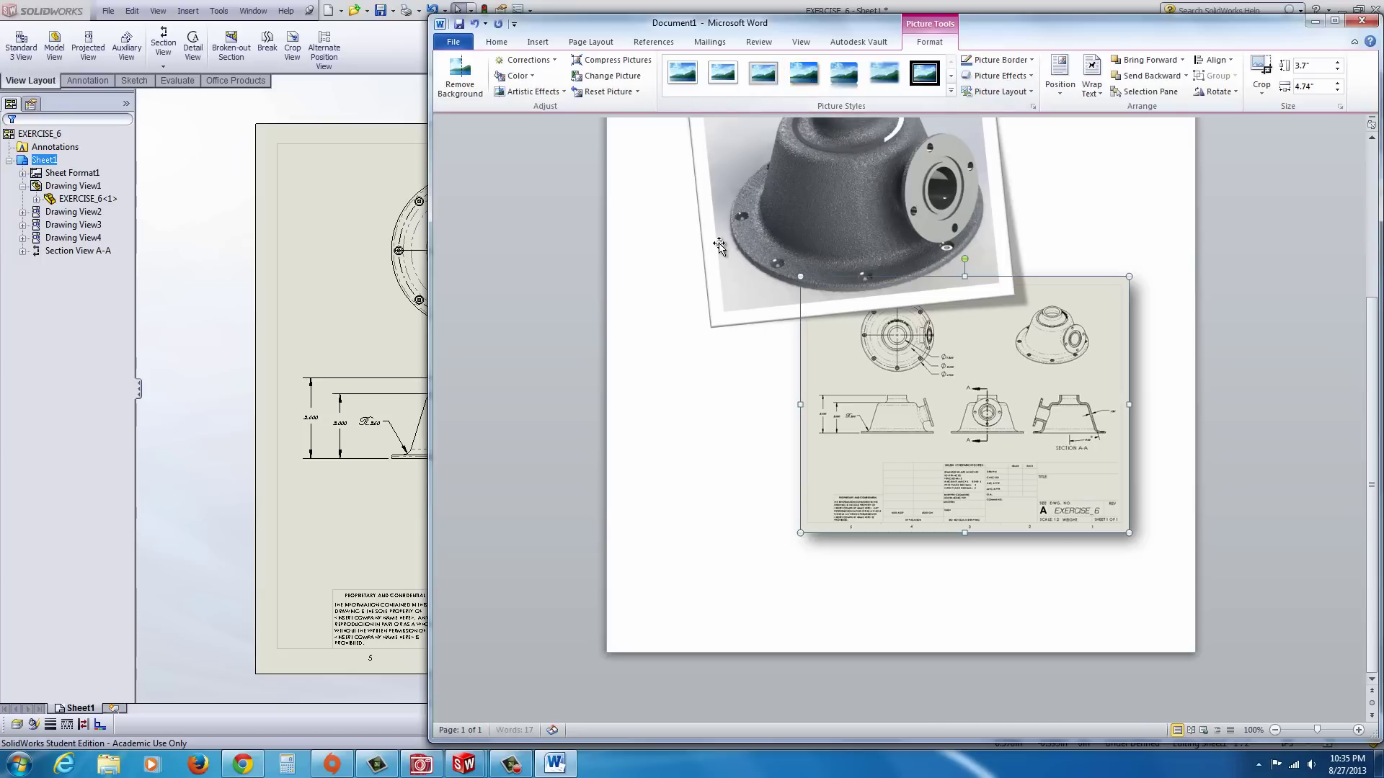
click(547, 60)
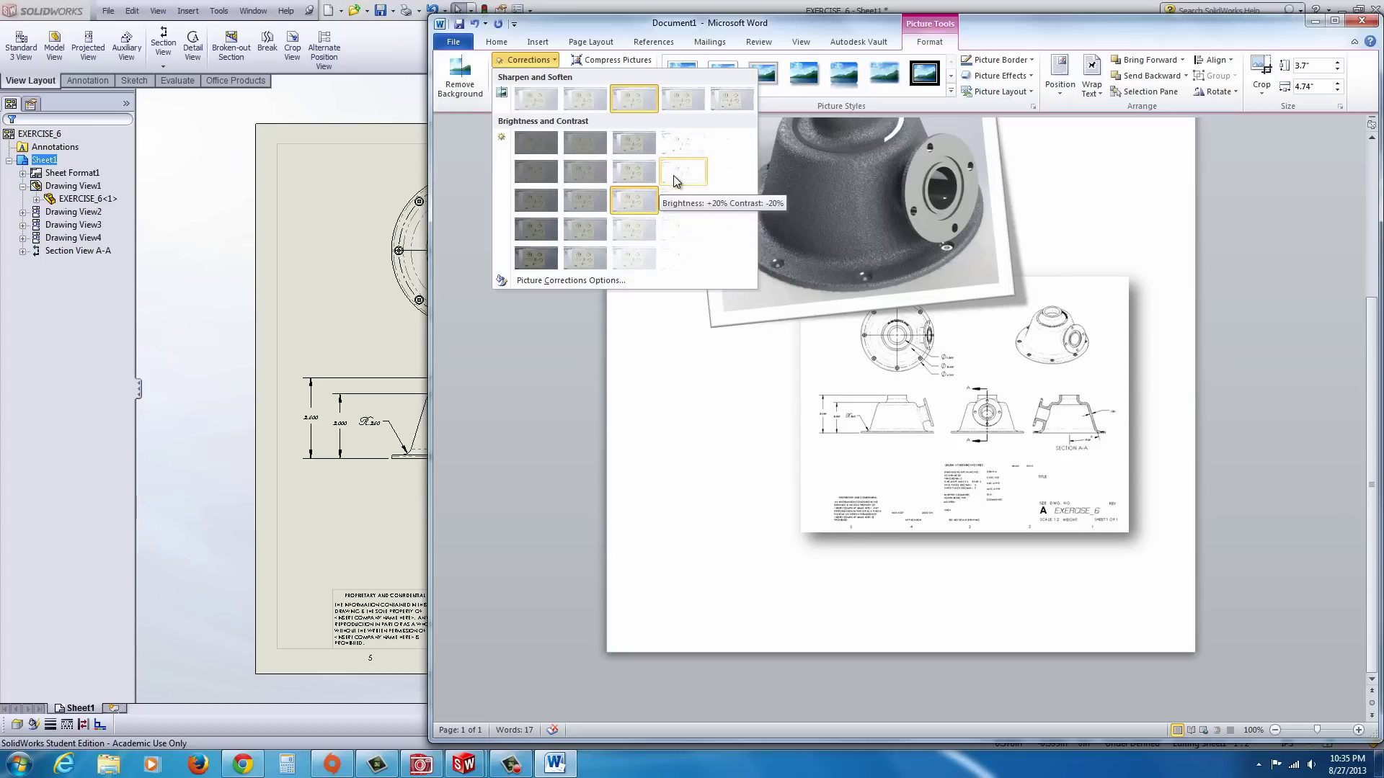
click(634, 173)
- Enlarge the drawing from its top-left corner so it overlaps more of the housing photo
click(707, 478)
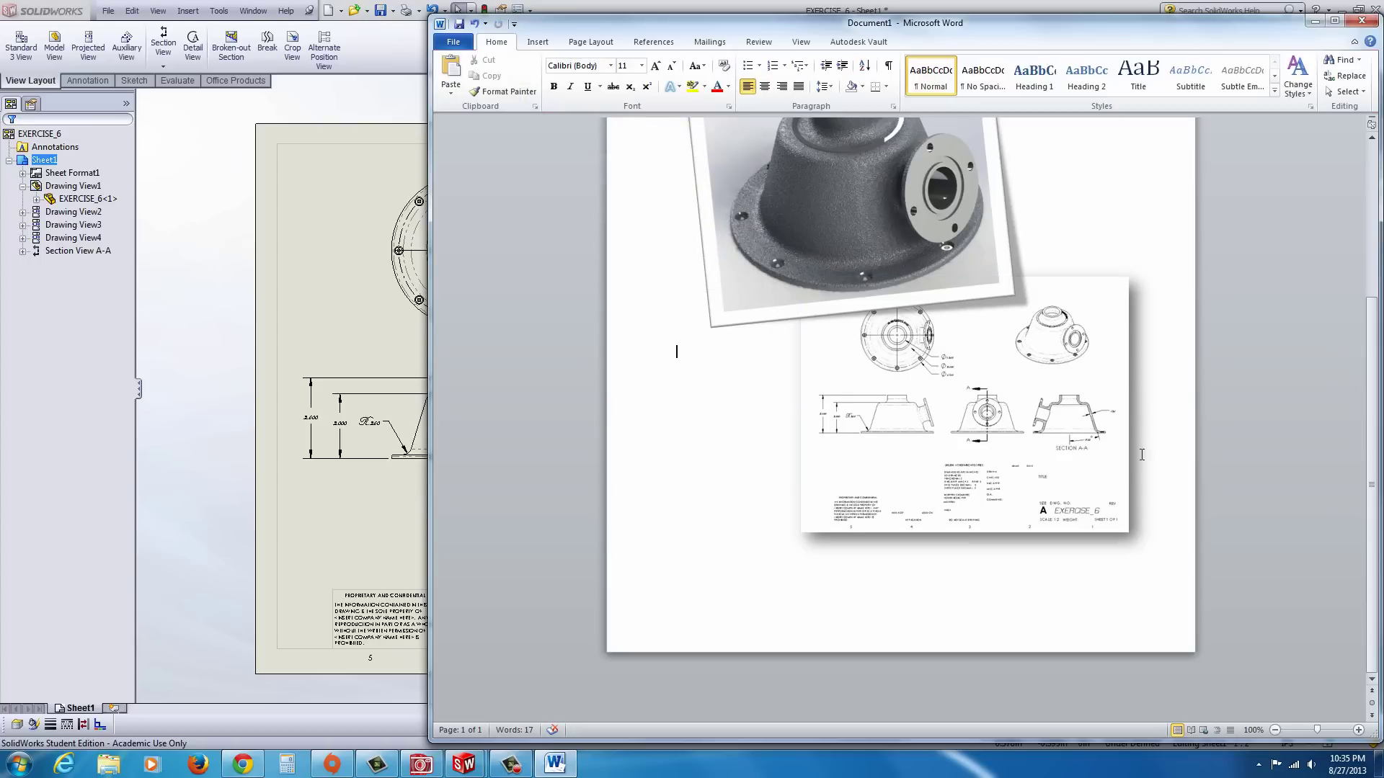
scroll(1142, 454, up, 4)
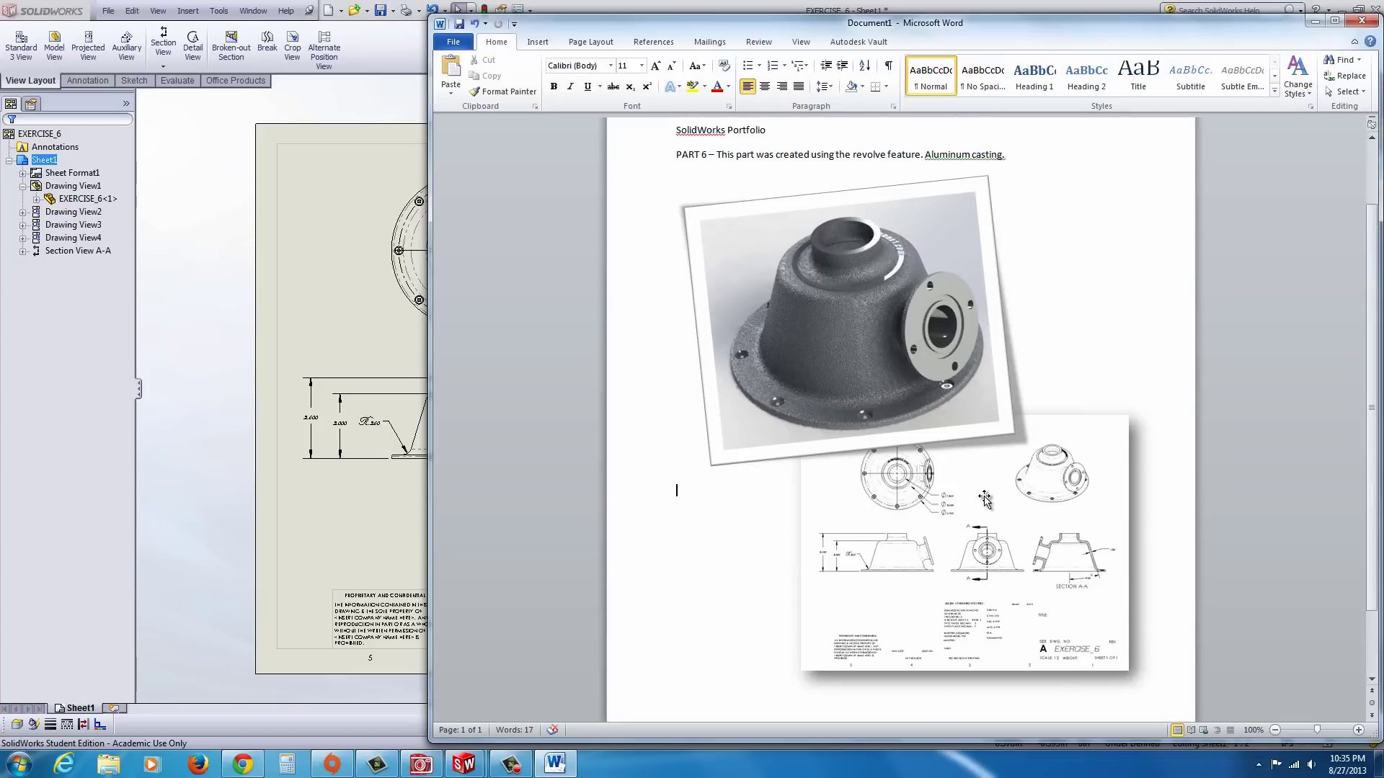
click(984, 497)
drag(800, 415, 715, 348)
scroll(984, 513, down, 1)
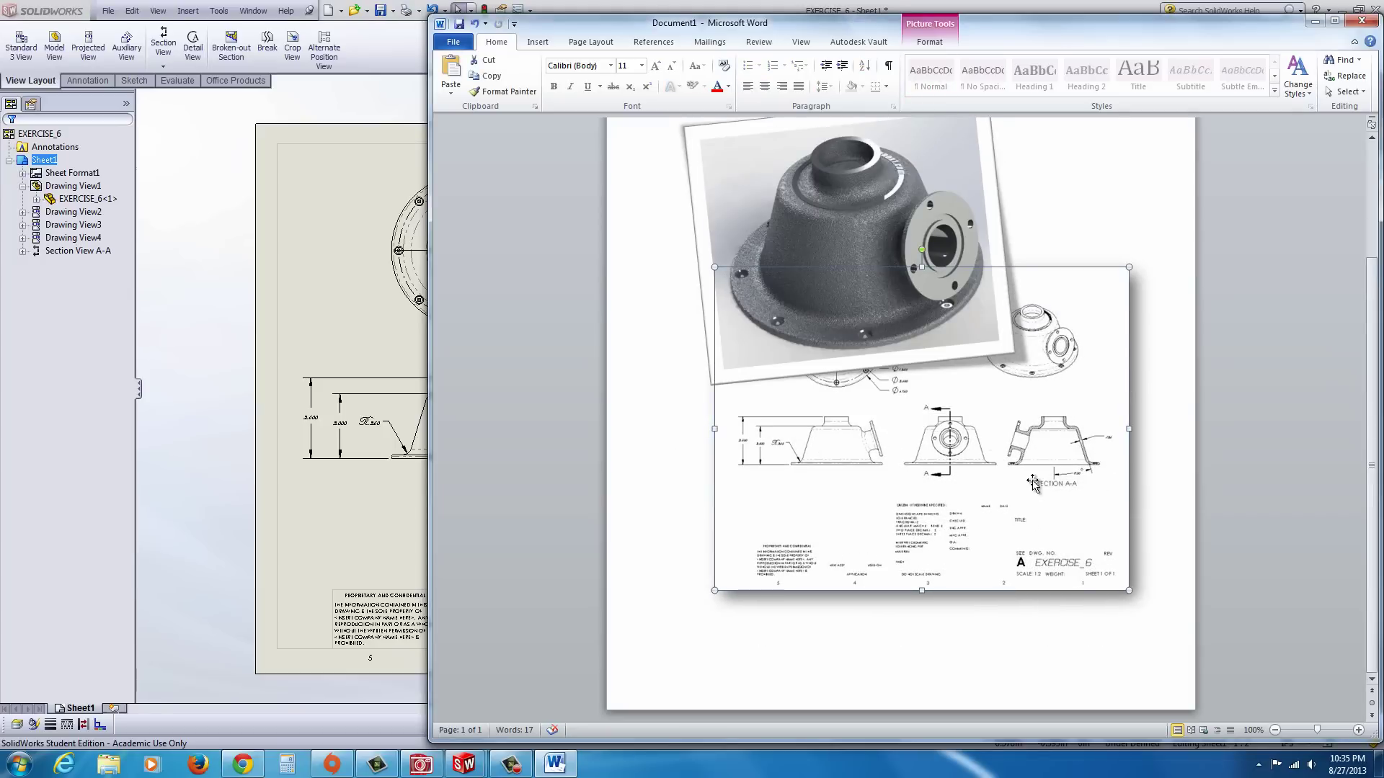
click(1089, 242)
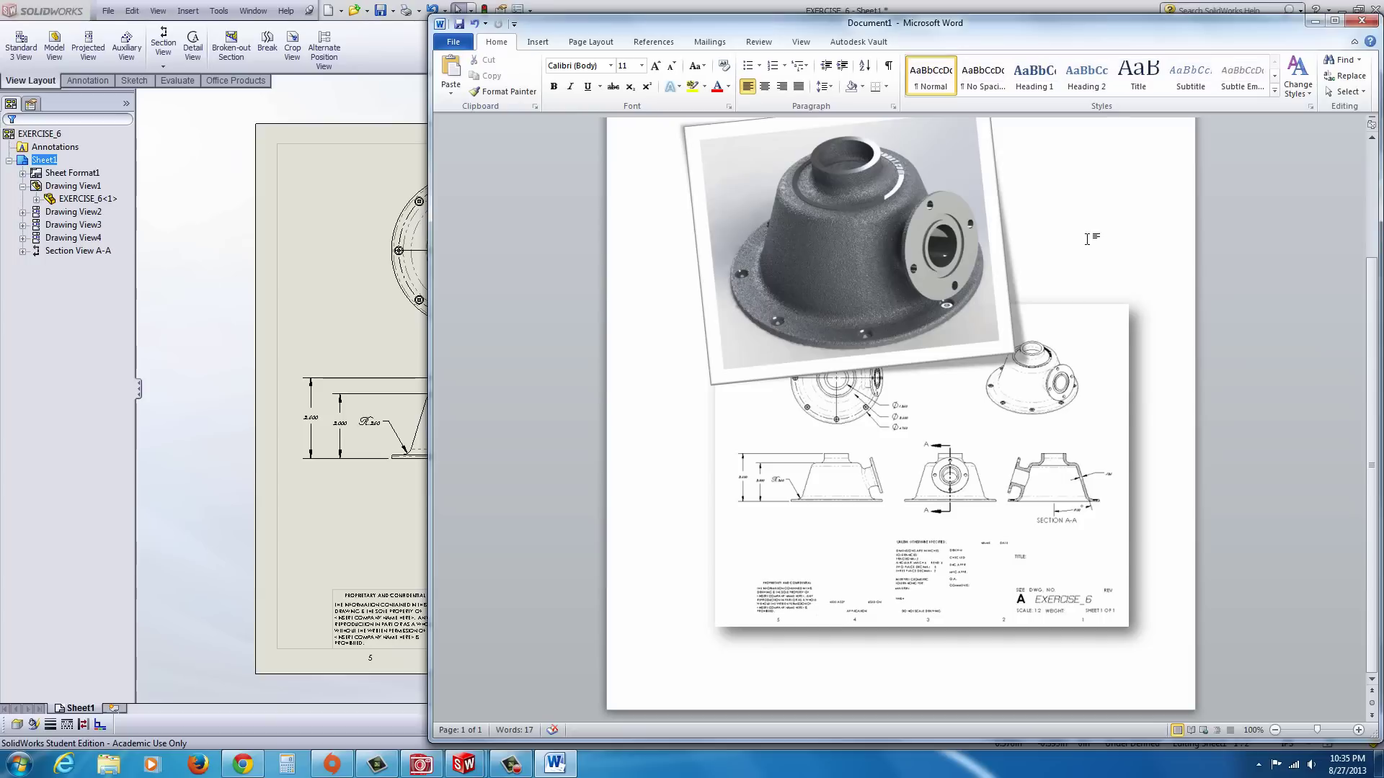
scroll(1110, 271, up, 1)
scroll(1109, 271, up, 1)
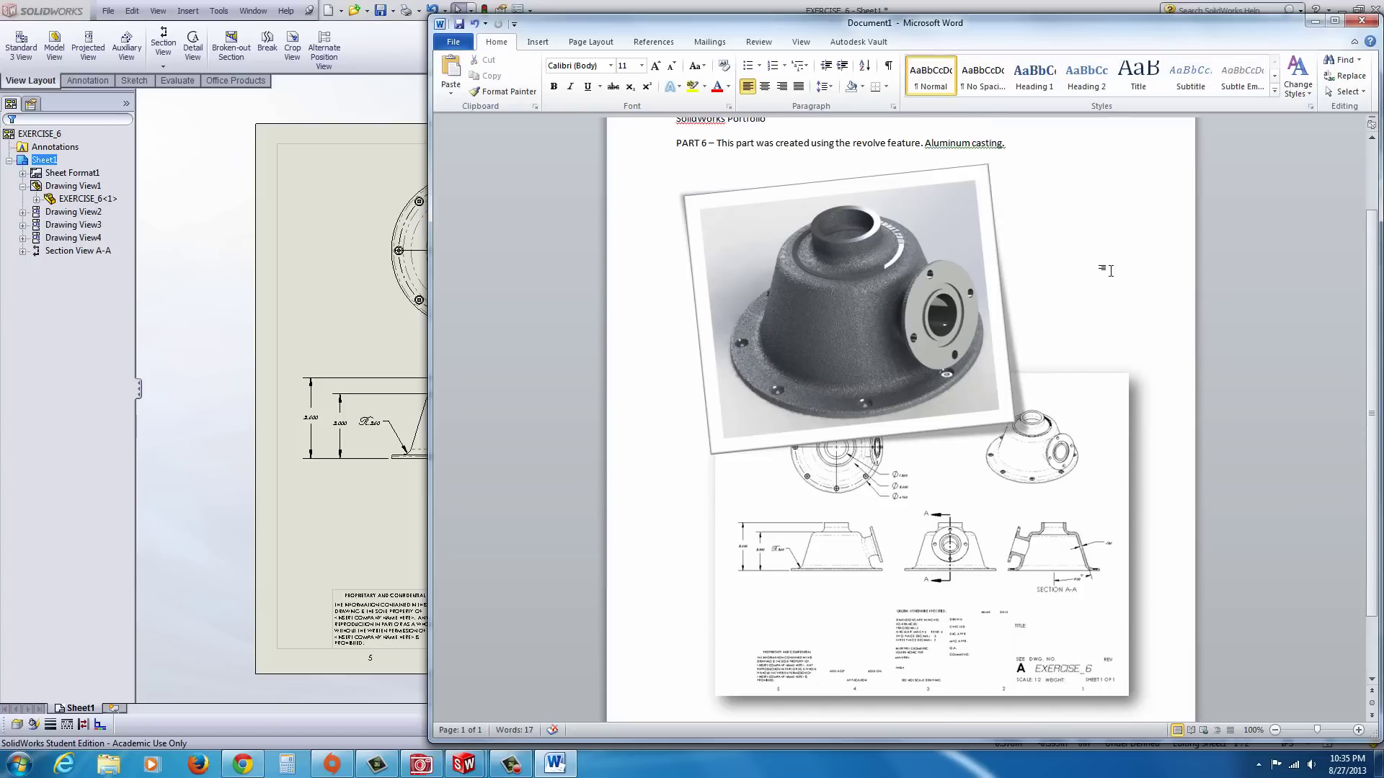
scroll(1110, 270, up, 1)
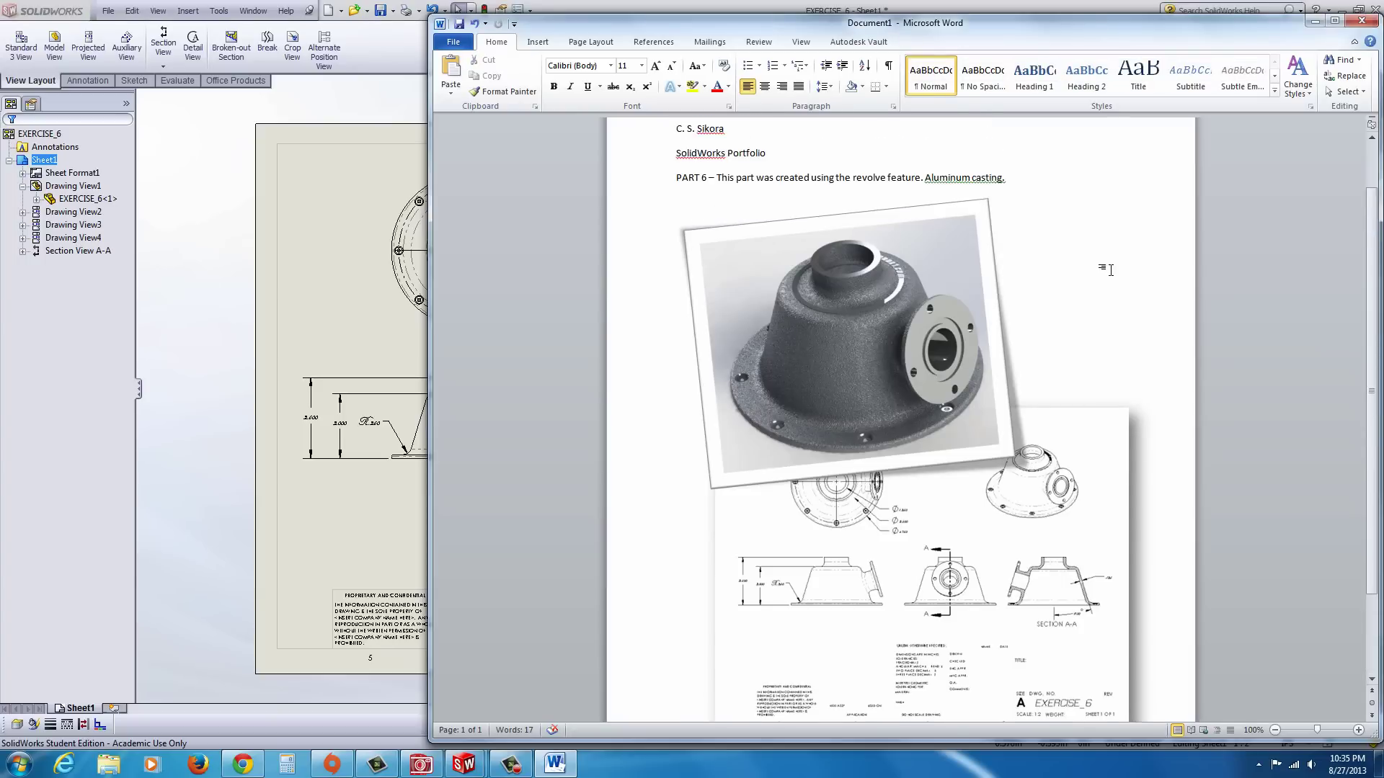
scroll(1103, 268, down, 4)
scroll(1103, 269, up, 4)
scroll(1110, 278, down, 3)
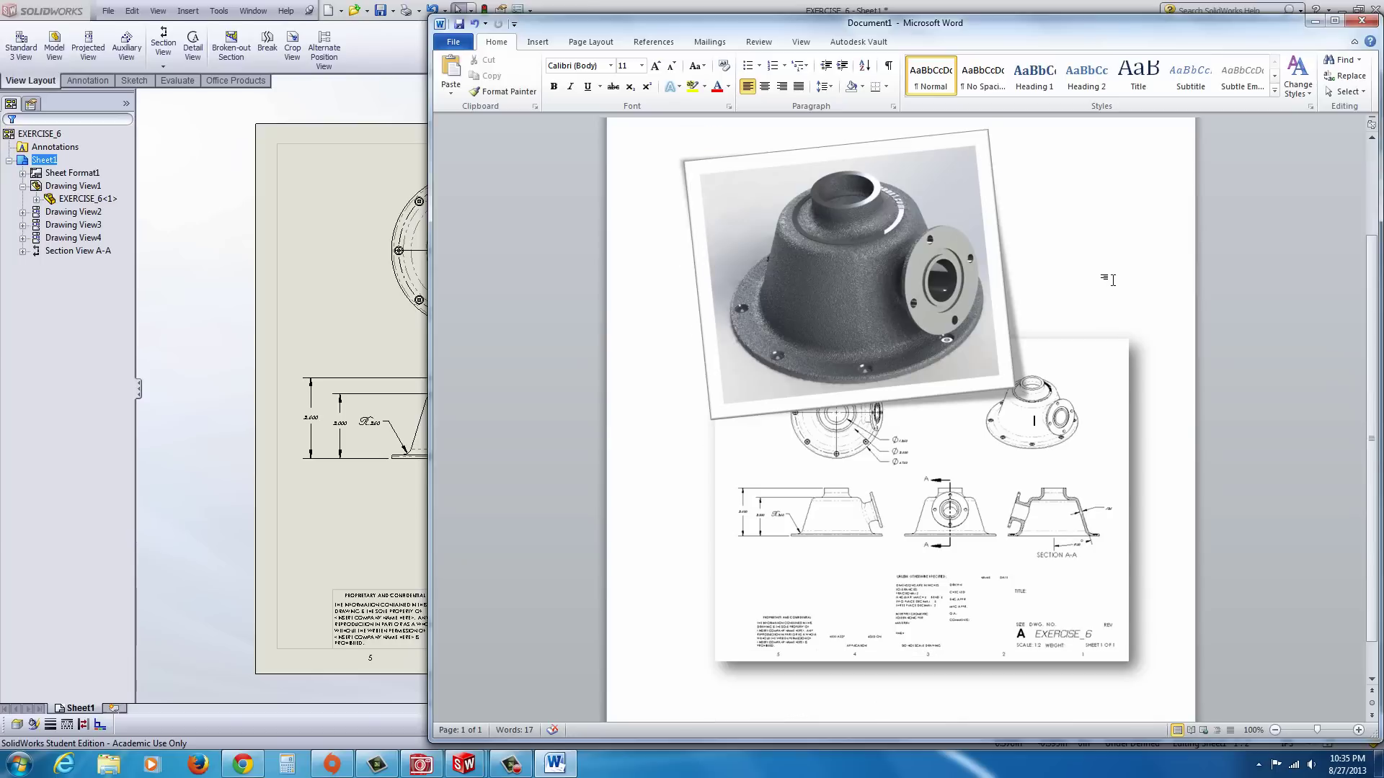
- Insert a page break below the two images to create a second page
click(1151, 624)
click(537, 44)
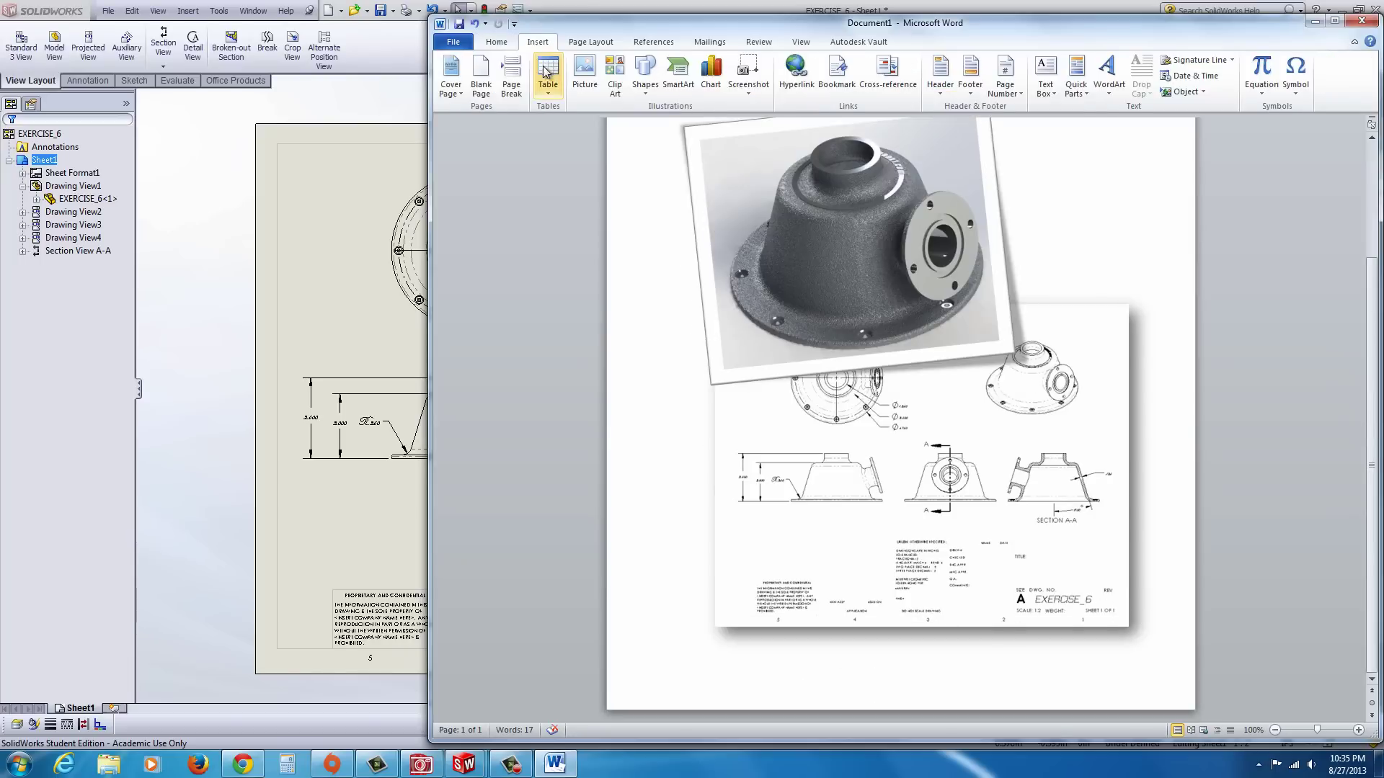
click(505, 85)
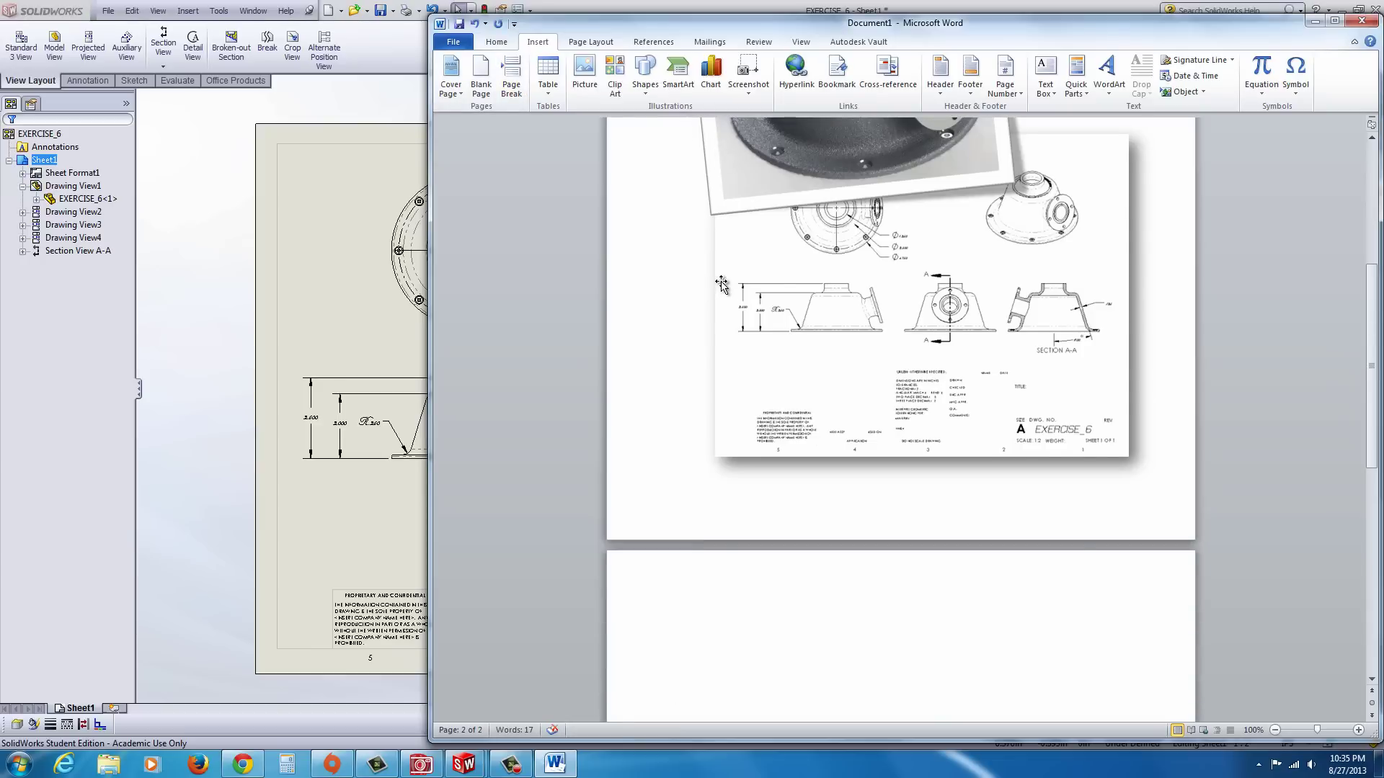
text(E7)
scroll(937, 375, up, 3)
scroll(970, 383, up, 3)
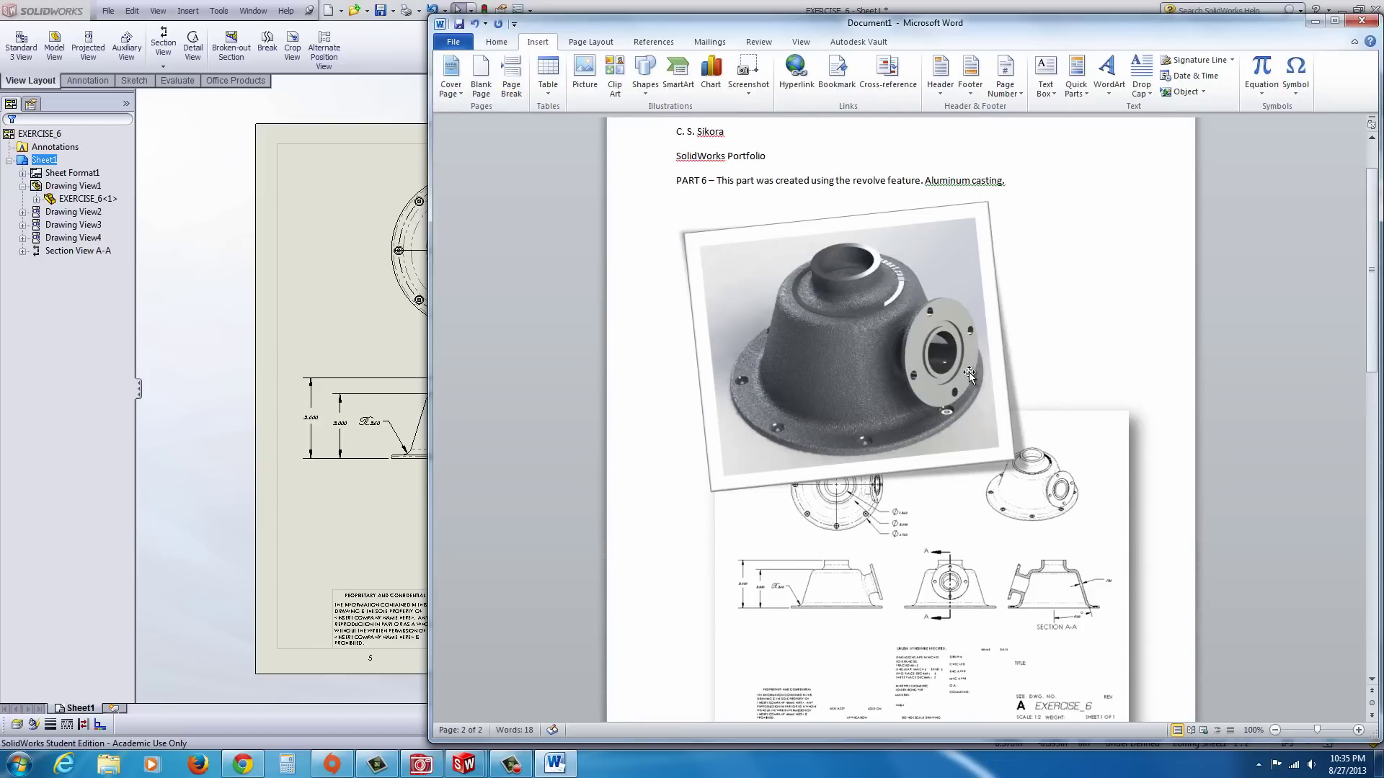
scroll(1071, 348, up, 2)
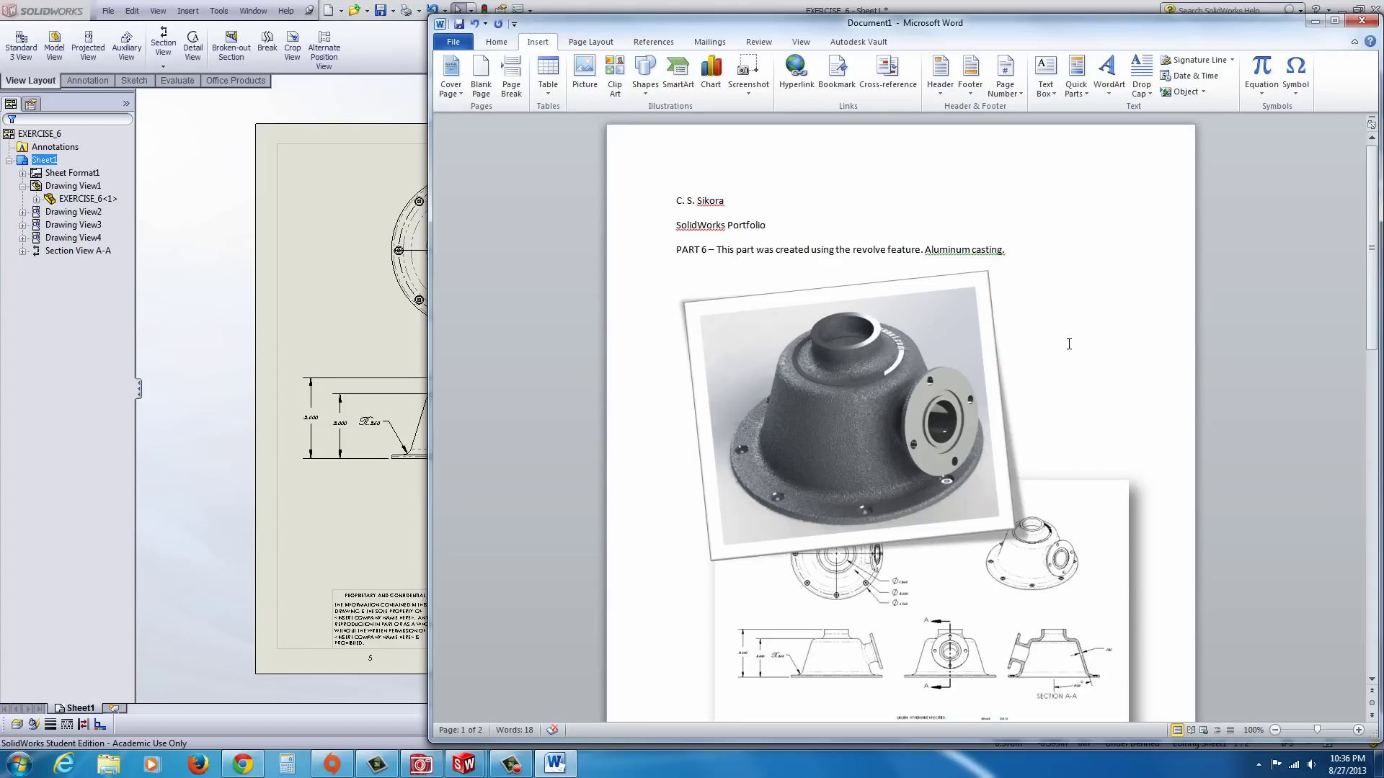
scroll(1001, 401, down, 5)
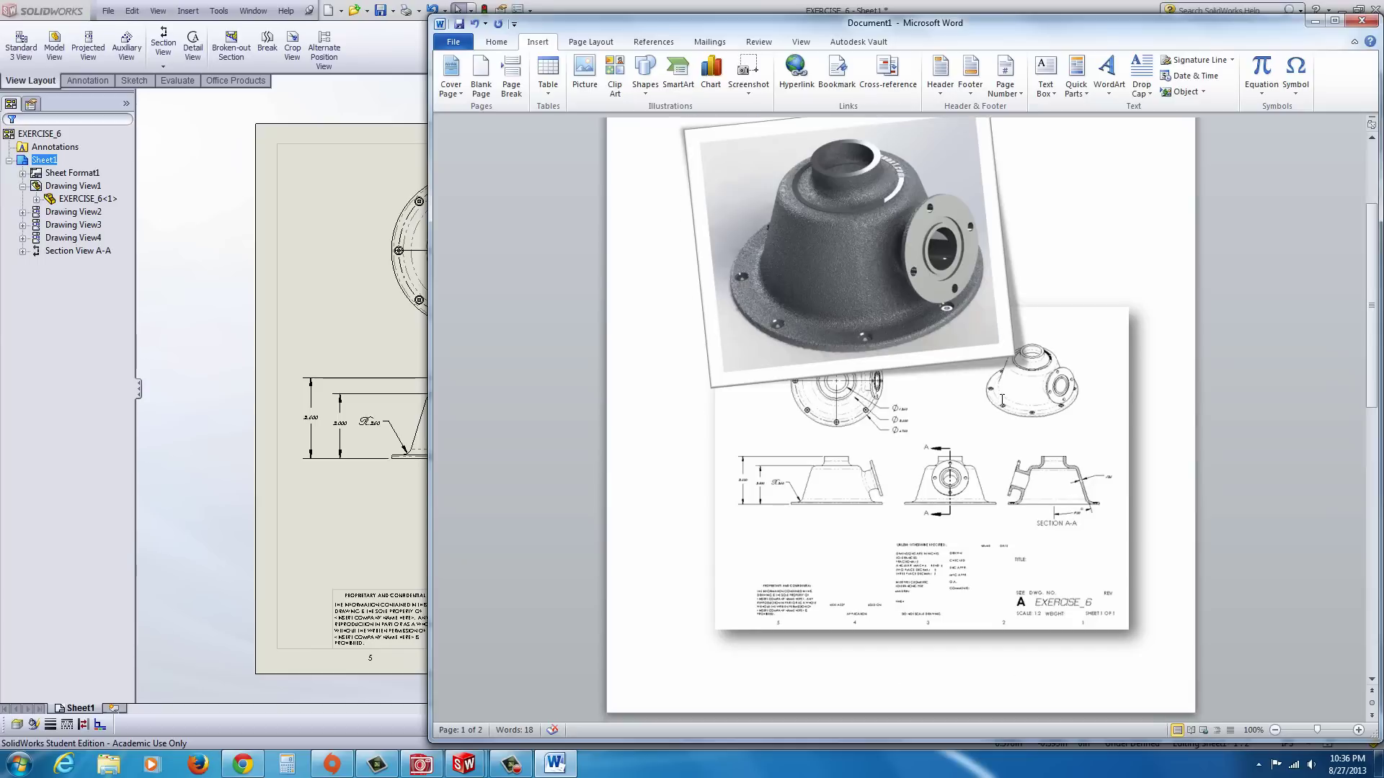
scroll(1001, 402, up, 3)
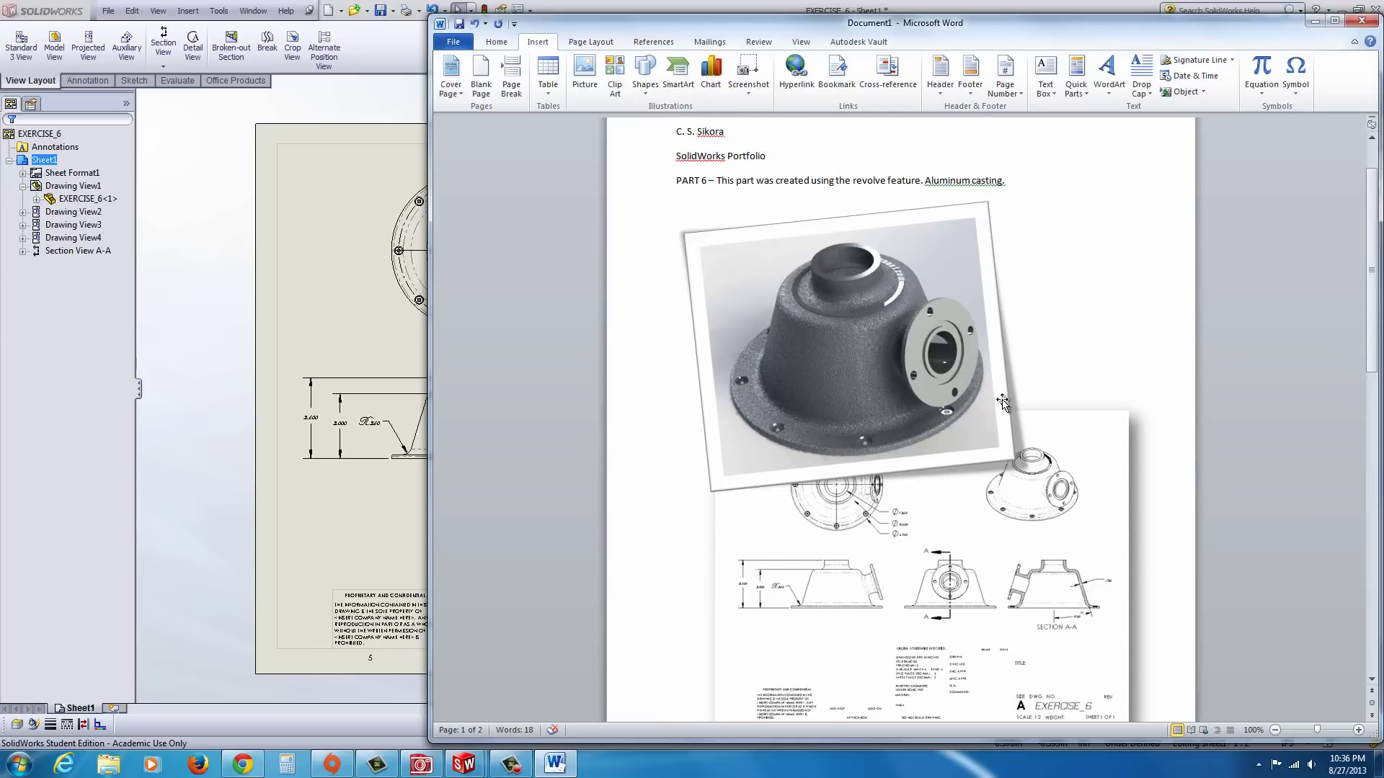
scroll(1002, 401, down, 2)
scroll(1003, 401, up, 3)
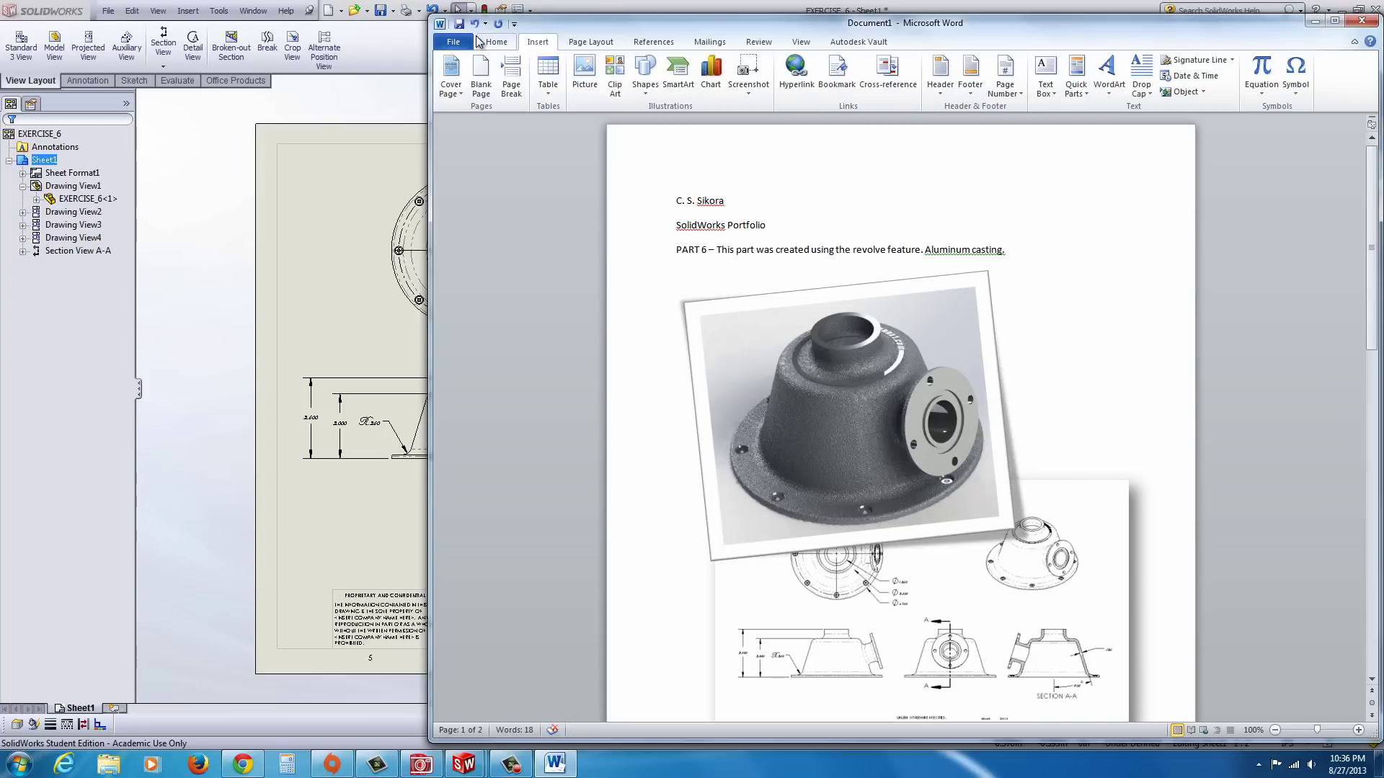
- Save the document with Save As under the file name 'CS Portfolio'
click(453, 42)
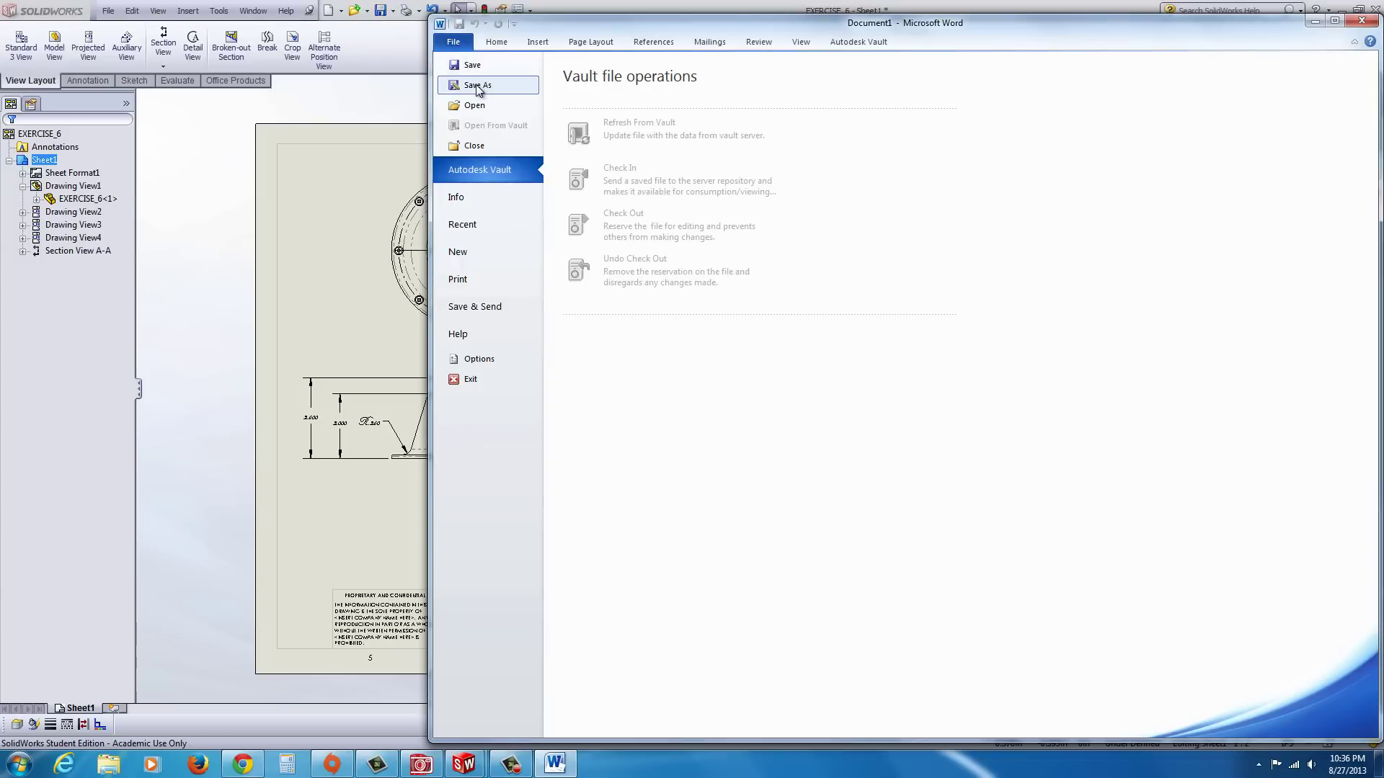
click(476, 86)
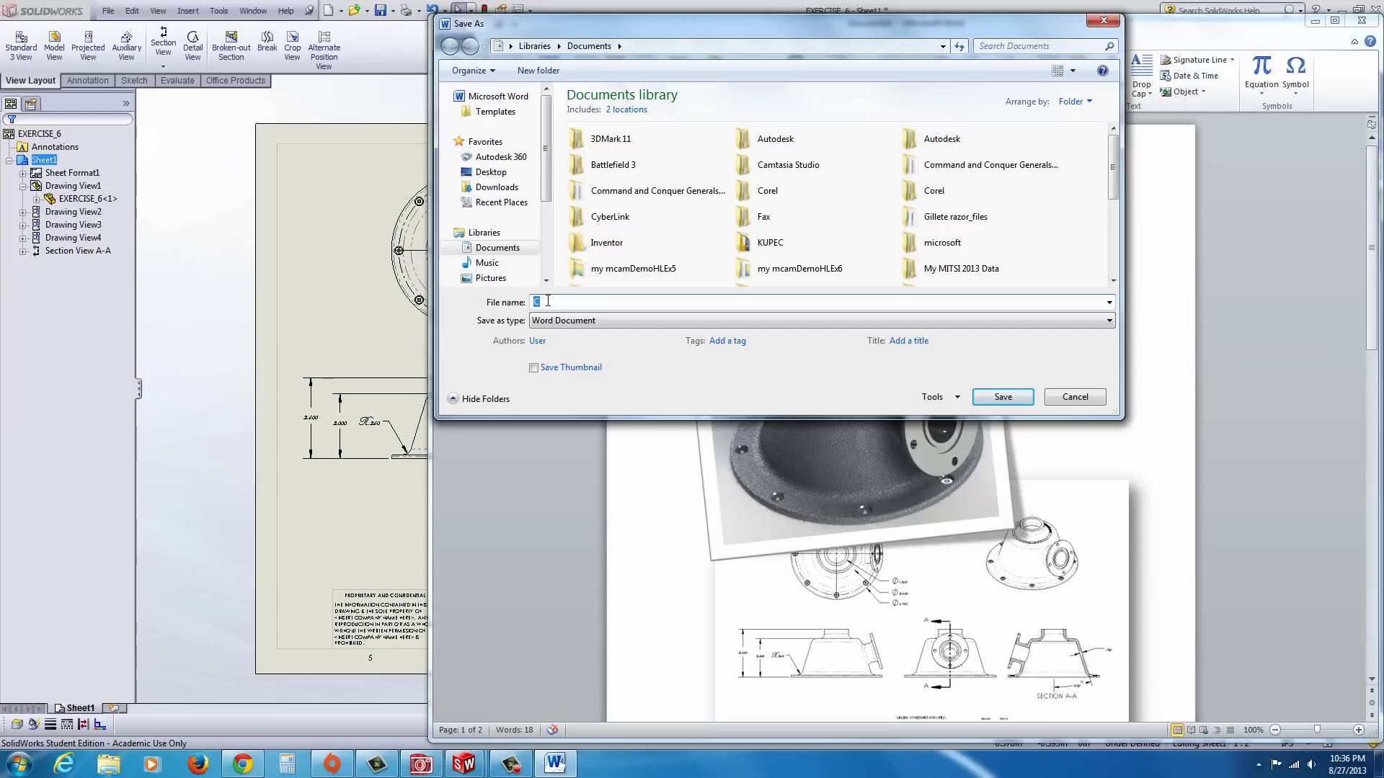
text(CS Portfolio)
click(1002, 397)
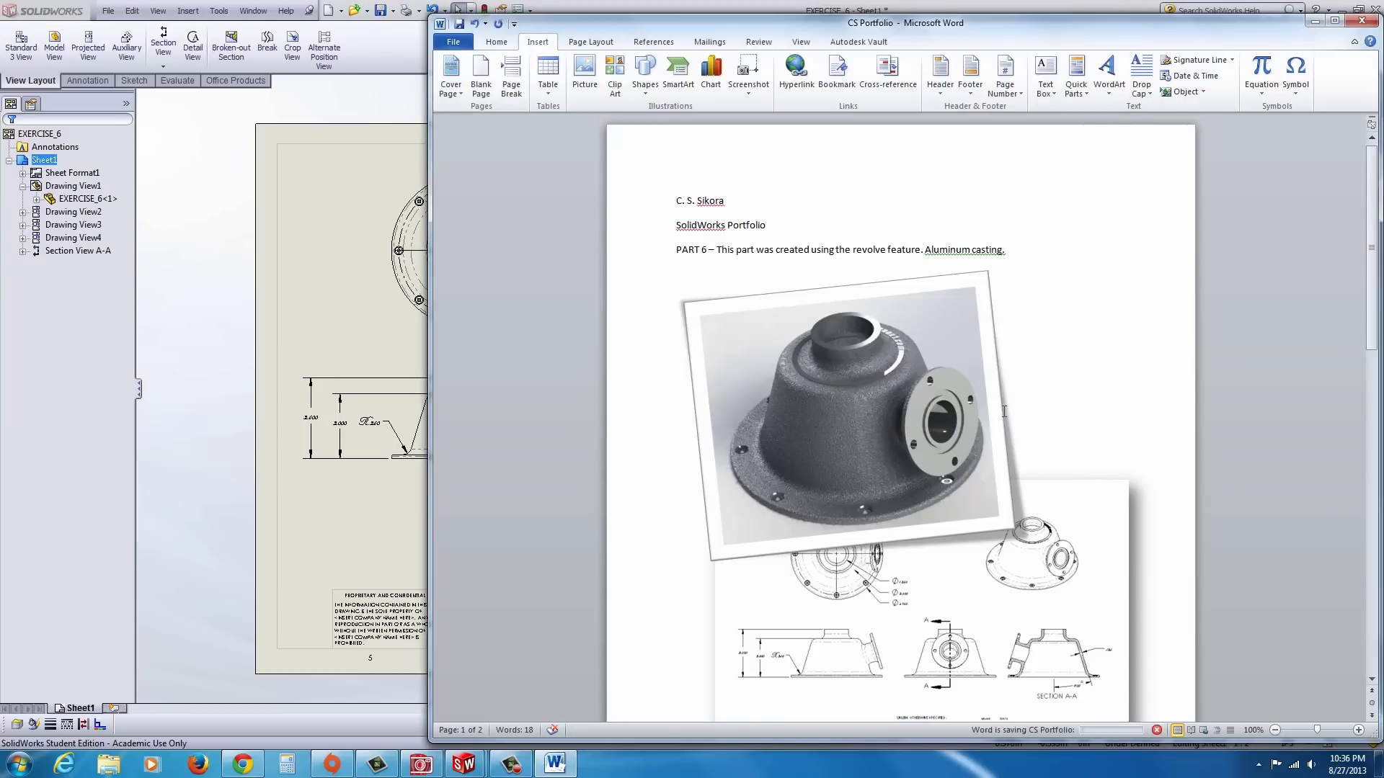
scroll(1079, 362, down, 3)
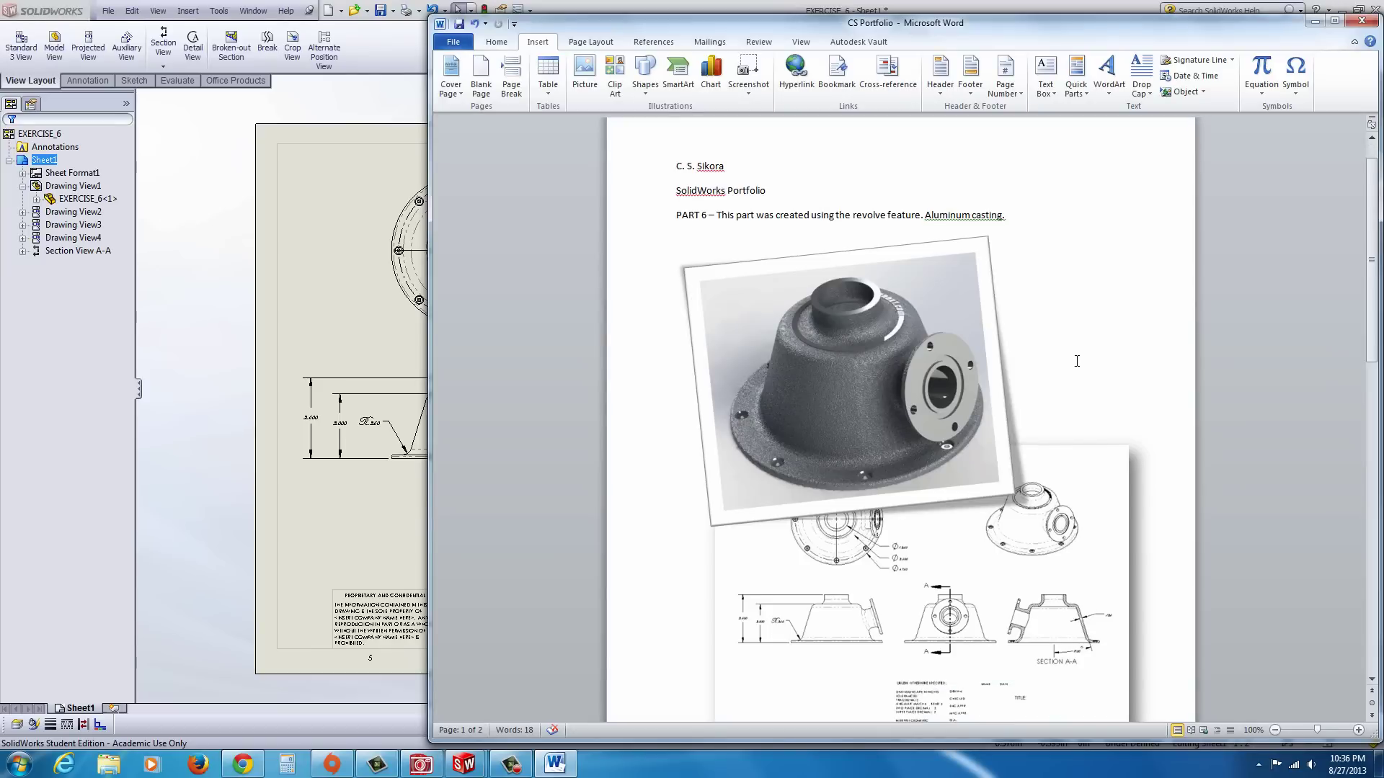